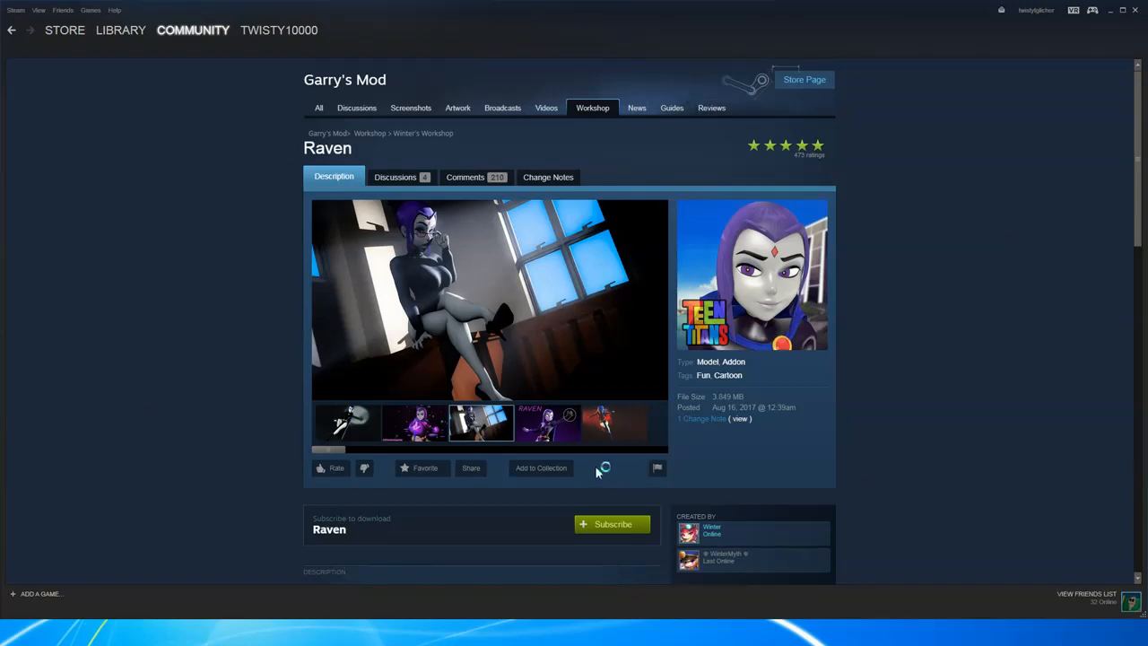
- Look through the Raven add-on's preview images, features and credits on its Steam Workshop page
{"action": "left_click", "coordinate": [520, 438]}
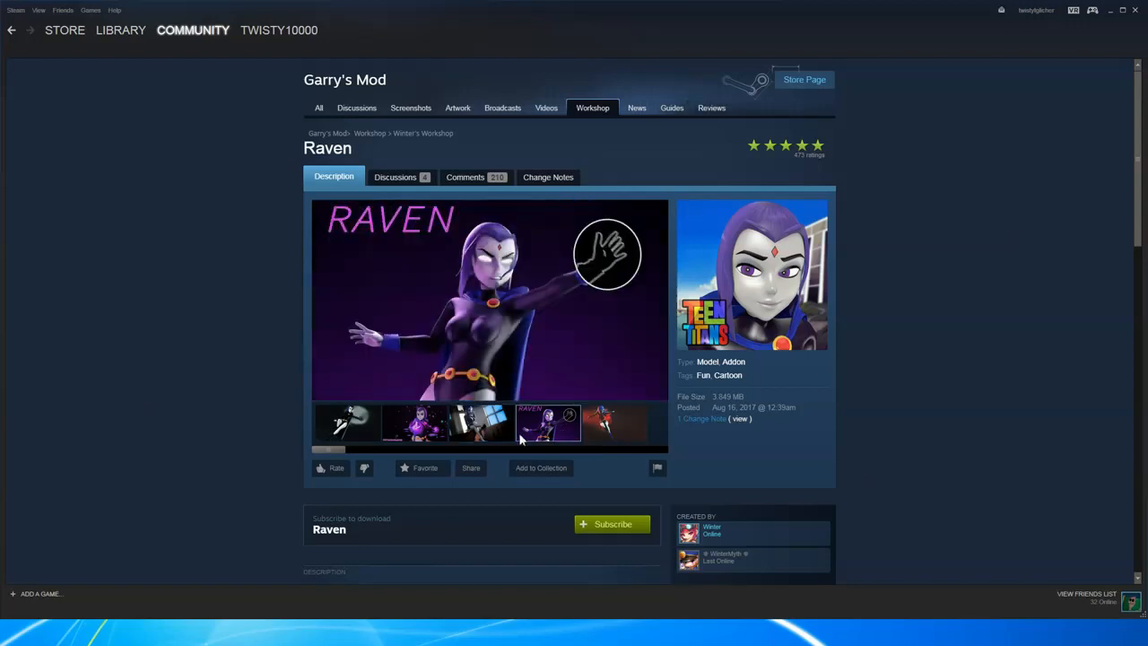
{"action": "left_click", "coordinate": [415, 430]}
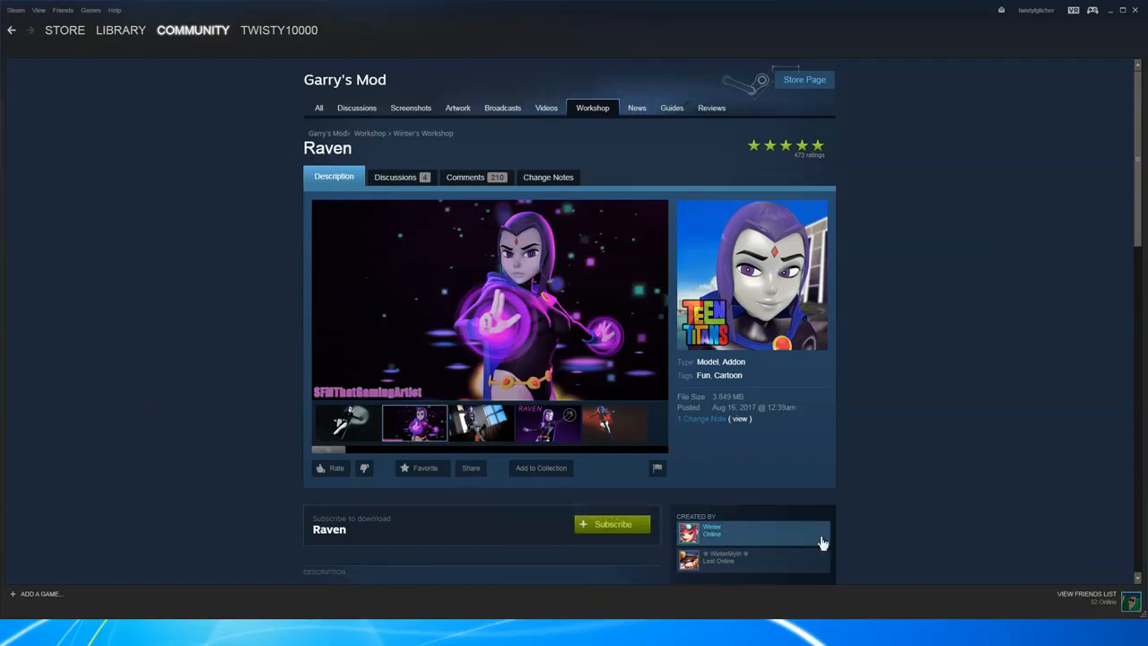
{"action": "mouse_move", "coordinate": [812, 563]}
{"action": "scroll", "coordinate": [856, 475], "scroll_direction": "down", "scroll_amount": 3}
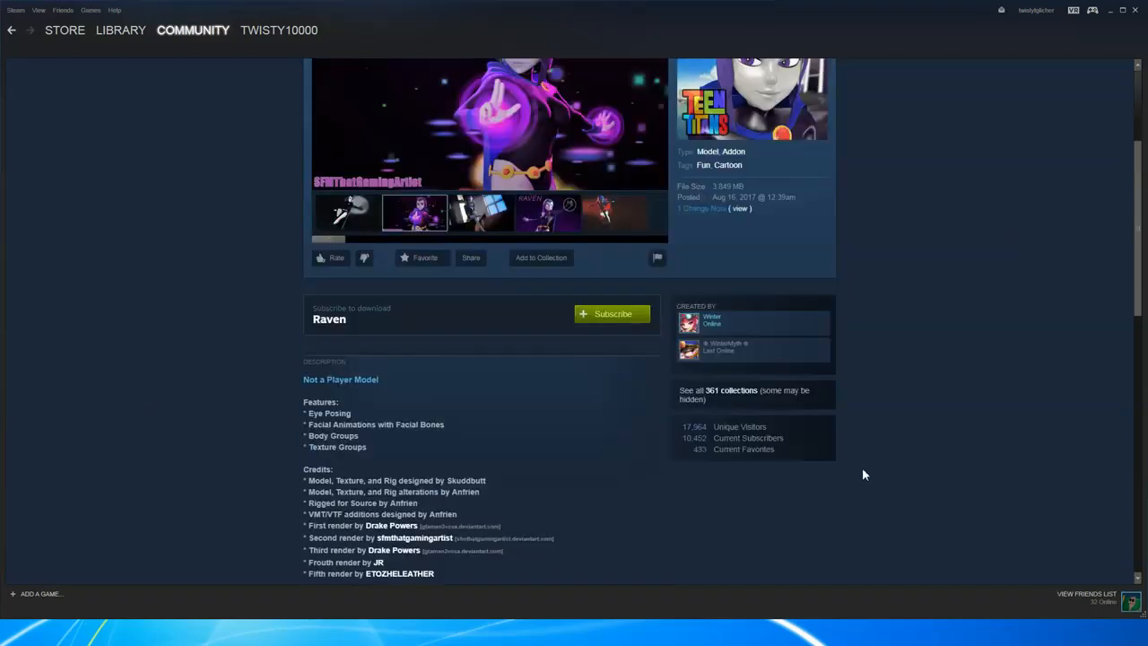
{"action": "scroll", "coordinate": [541, 469], "scroll_direction": "down", "scroll_amount": 5}
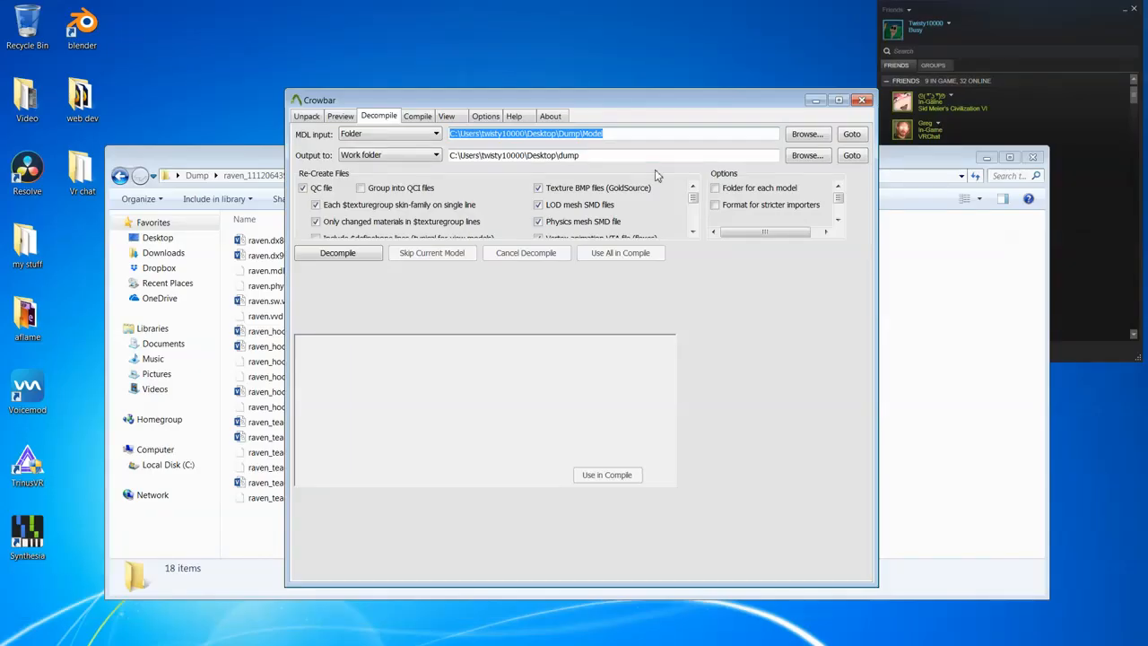
{"action": "left_click", "coordinate": [794, 136]}
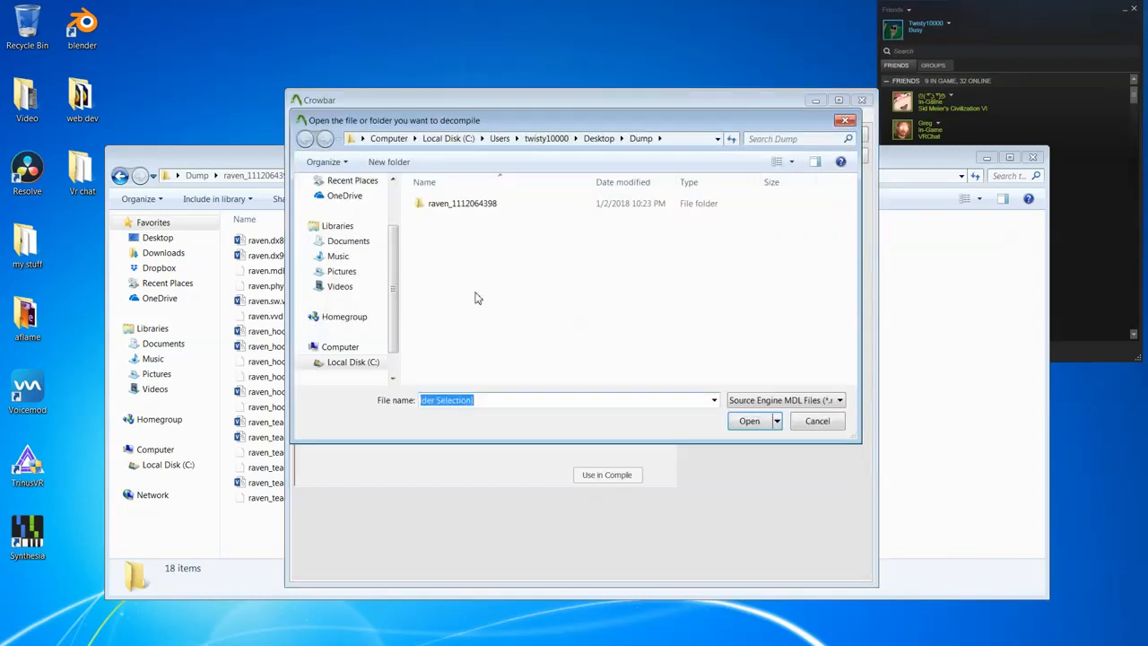
{"action": "double_click", "coordinate": [454, 212]}
{"action": "double_click", "coordinate": [453, 220]}
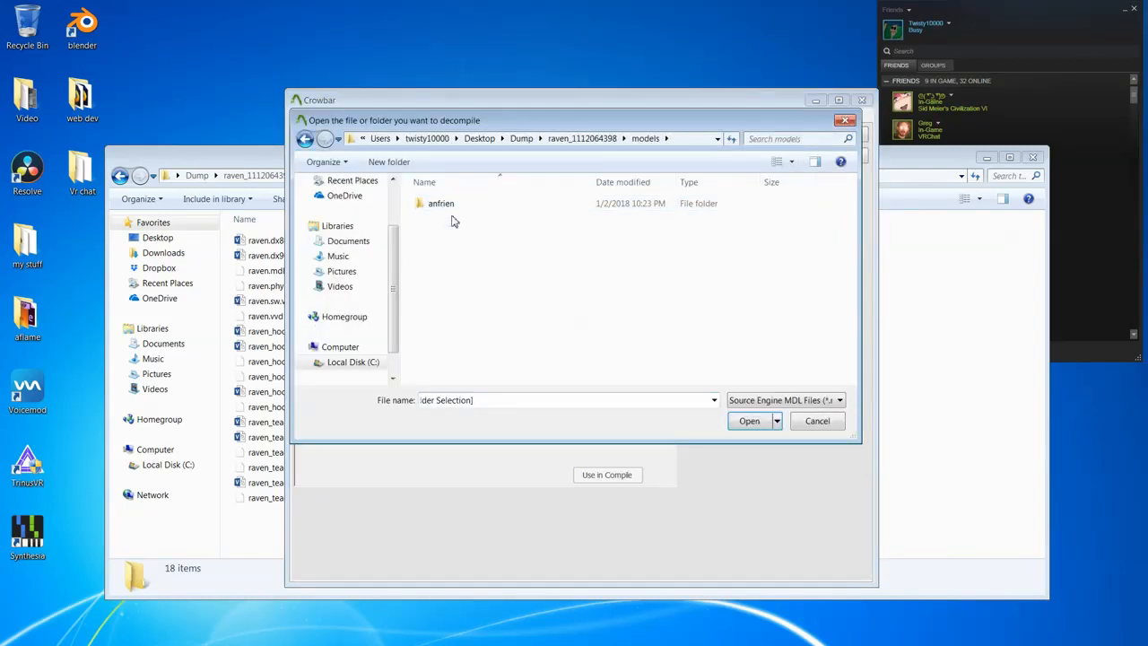
{"action": "double_click", "coordinate": [449, 215]}
{"action": "double_click", "coordinate": [448, 215]}
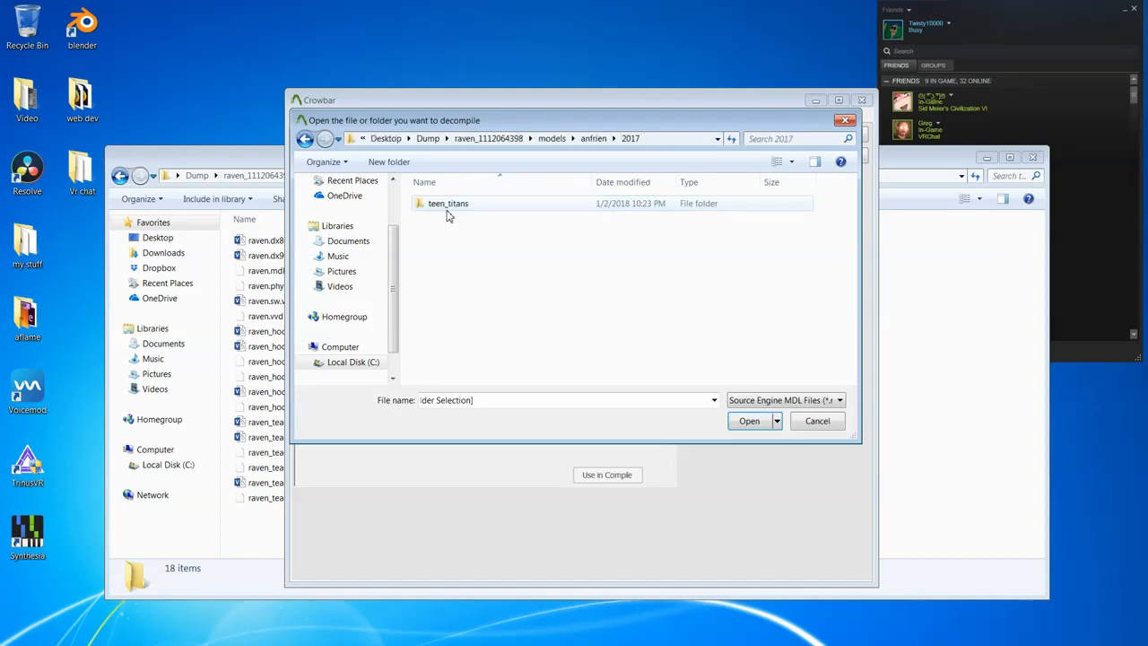
{"action": "double_click", "coordinate": [448, 210]}
- Set the teen_titans folder itself as the MDL input and decompile its models
{"action": "key", "text": "BackSpace"}
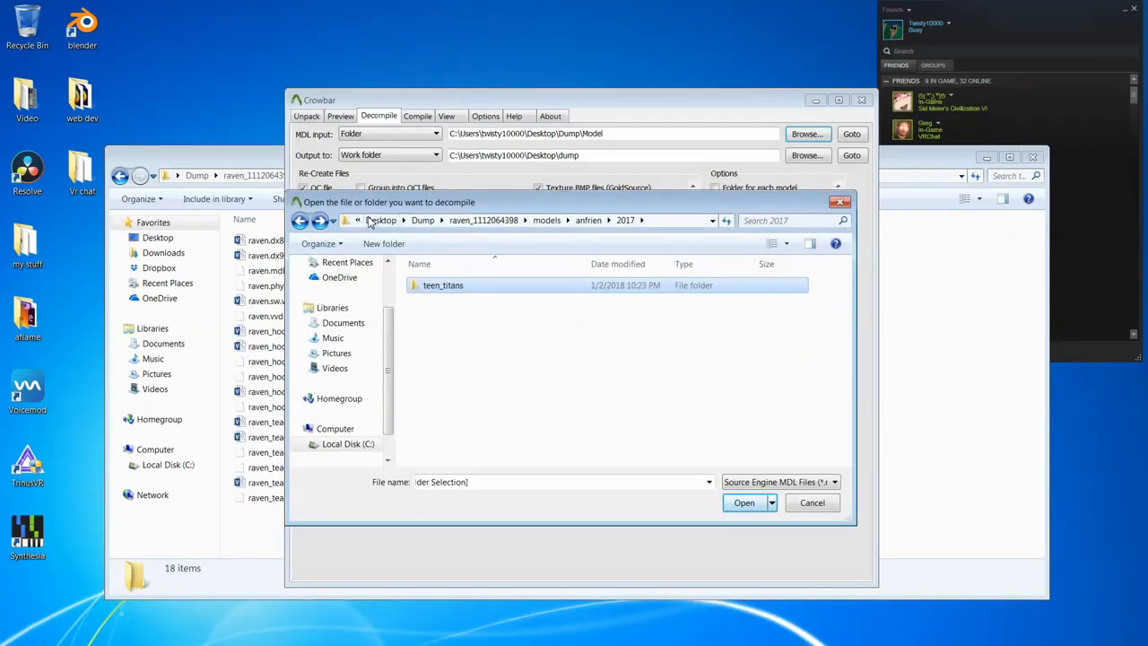
{"action": "double_click", "coordinate": [574, 285]}
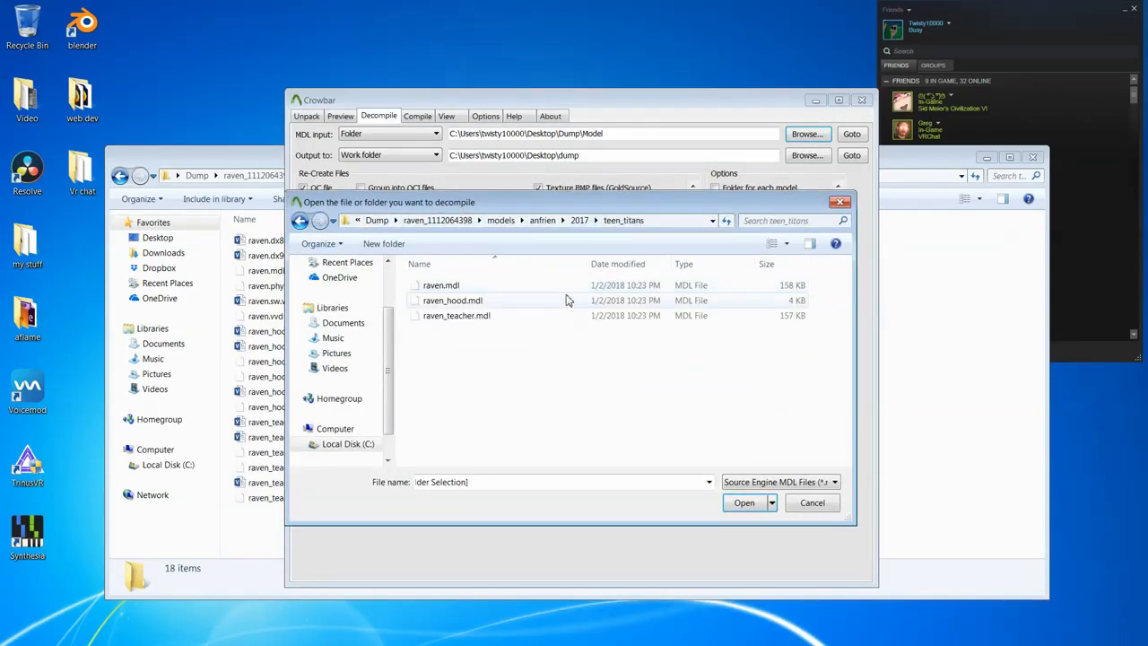
{"action": "left_click_drag", "start_coordinate": [639, 209], "coordinate": [679, 227]}
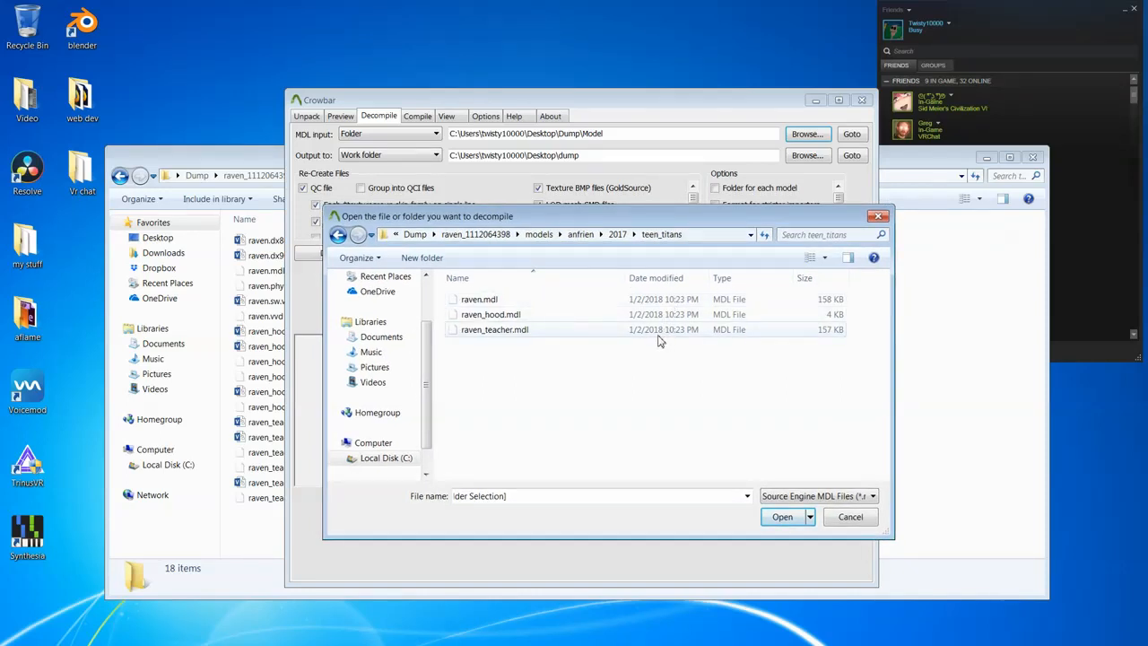
{"action": "left_click", "coordinate": [618, 234]}
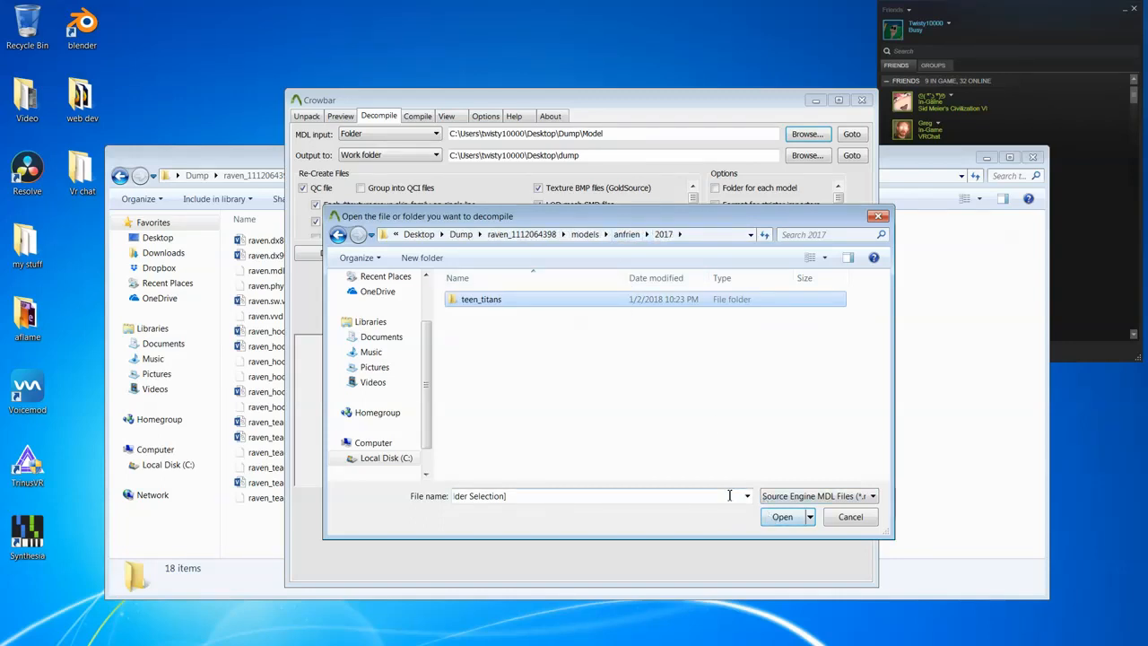
{"action": "left_click", "coordinate": [781, 517]}
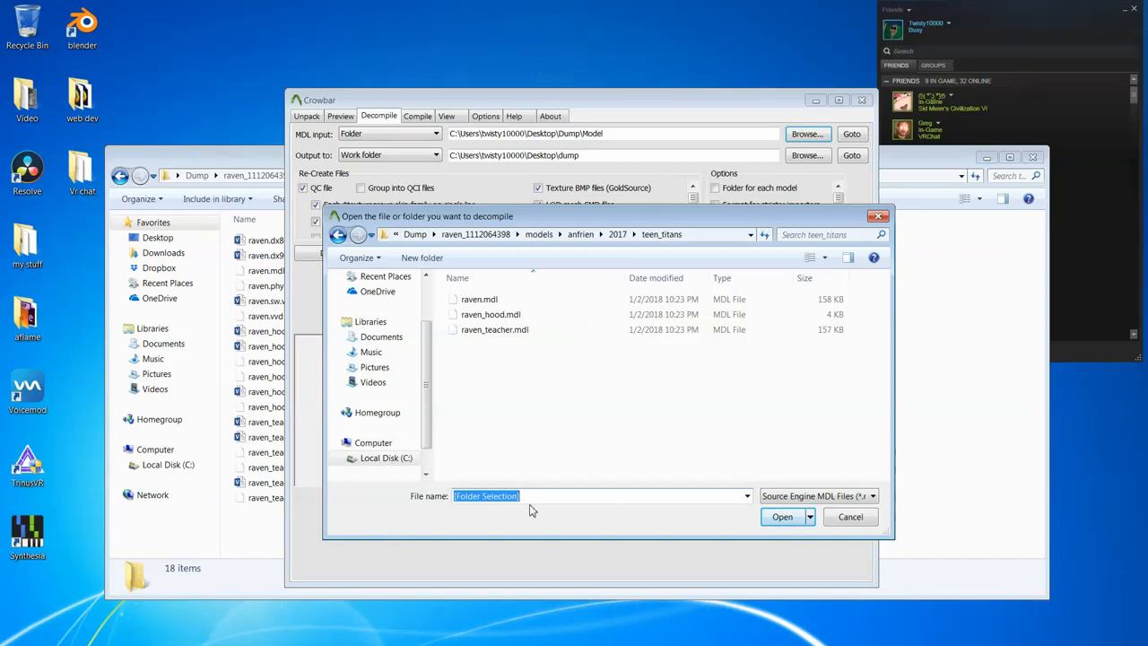
{"action": "left_click", "coordinate": [778, 520]}
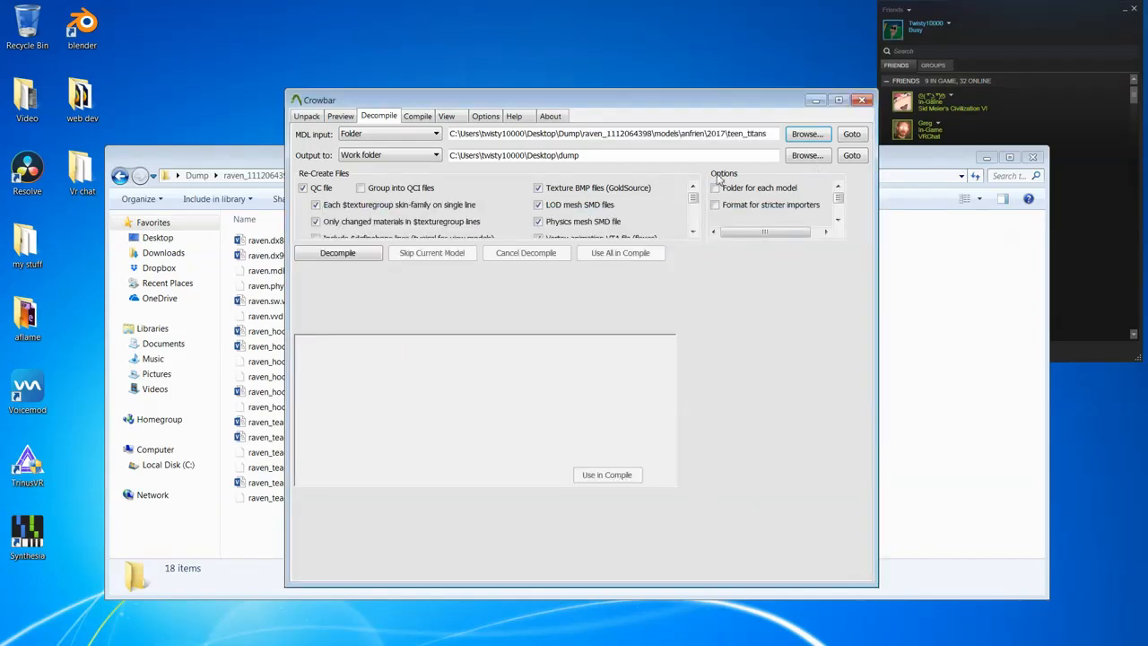
{"action": "left_click", "coordinate": [337, 251]}
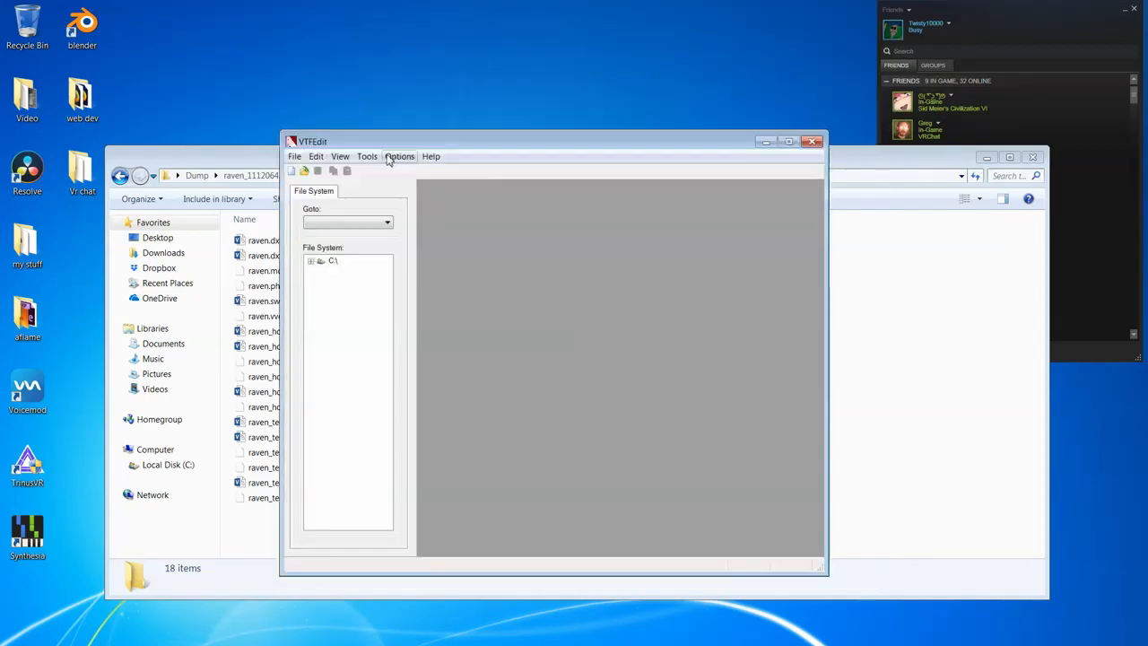
{"action": "left_click", "coordinate": [368, 158]}
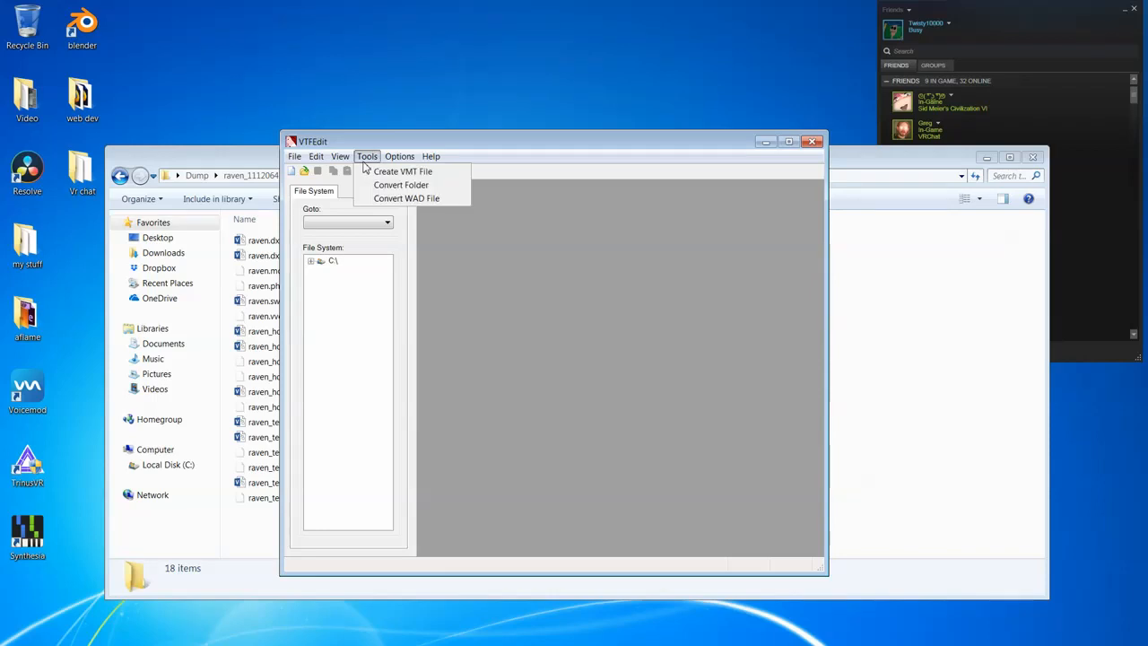
{"action": "left_click", "coordinate": [377, 185]}
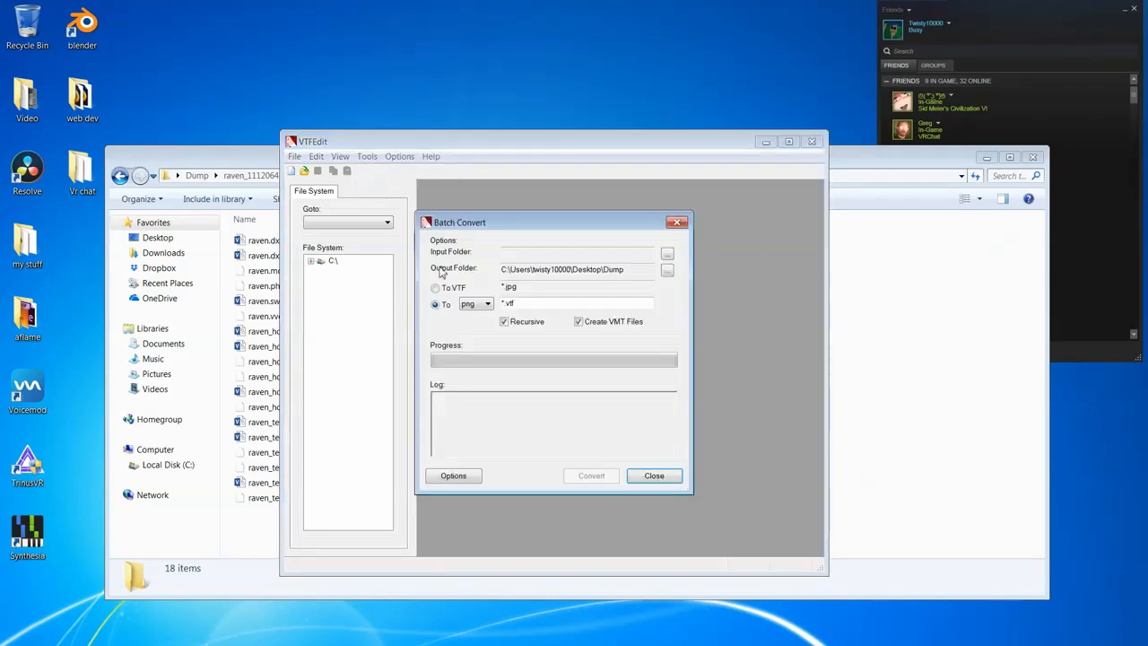
{"action": "left_click", "coordinate": [667, 255]}
{"action": "scroll", "coordinate": [547, 359], "scroll_direction": "down", "scroll_amount": 3}
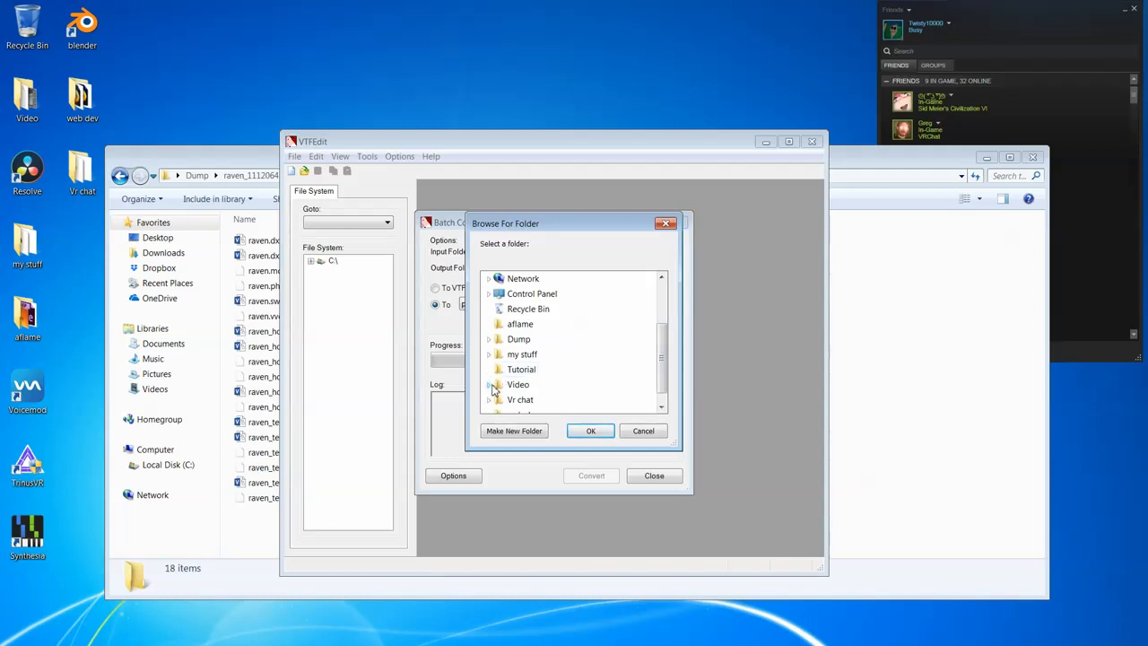
{"action": "left_click", "coordinate": [489, 339]}
{"action": "left_click", "coordinate": [494, 340]}
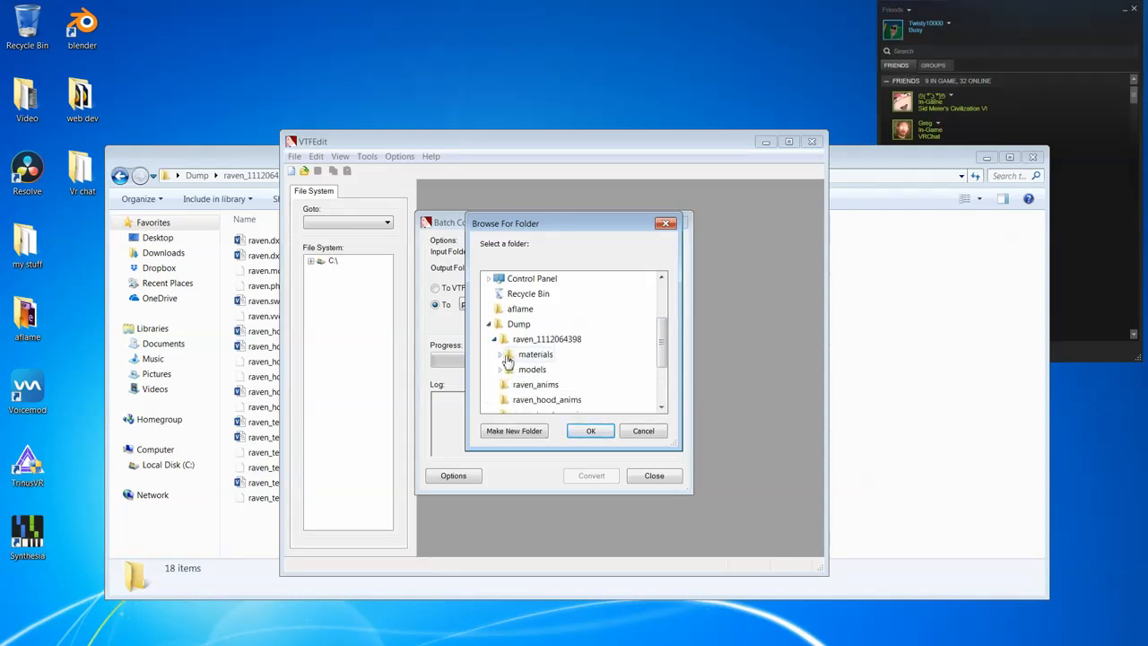
{"action": "left_click", "coordinate": [500, 354]}
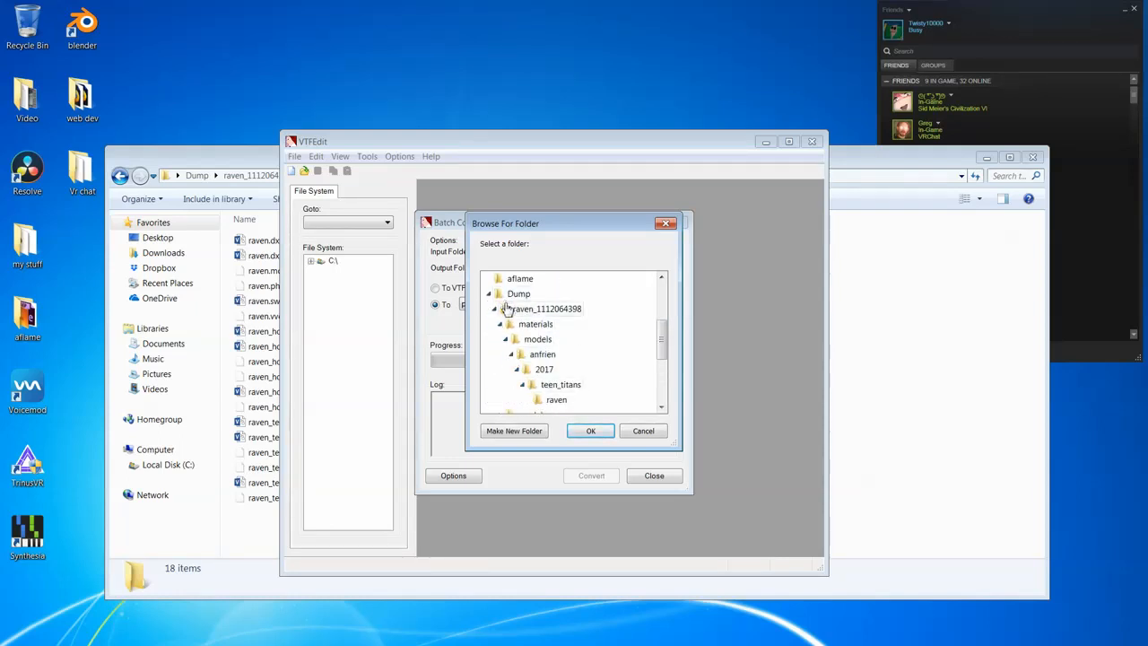
{"action": "left_click", "coordinate": [553, 400]}
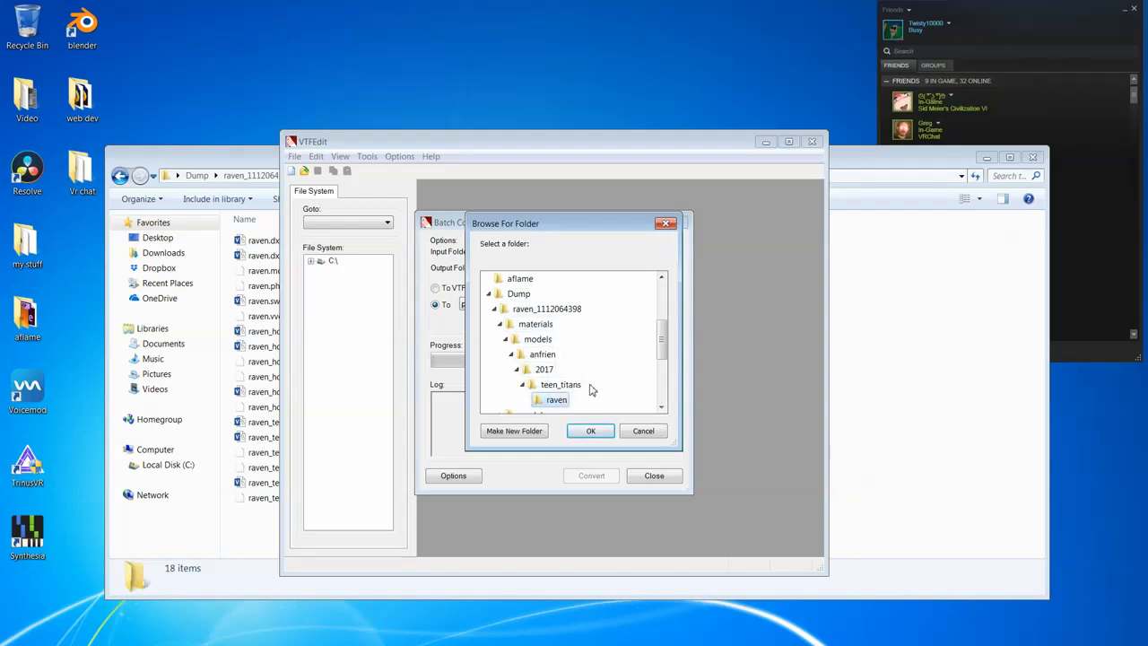
{"action": "scroll", "coordinate": [592, 391], "scroll_direction": "down", "scroll_amount": 1}
{"action": "scroll", "coordinate": [563, 373], "scroll_direction": "up", "scroll_amount": 1}
{"action": "left_click", "coordinate": [590, 430]}
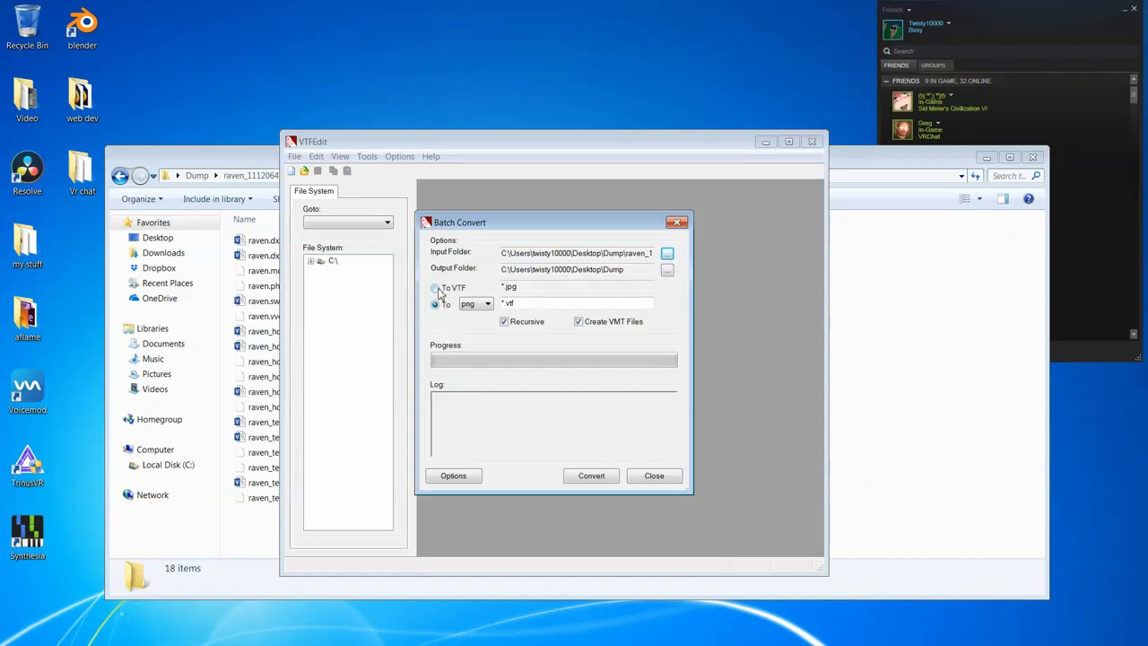
- Batch convert the folder's VTF textures to PNG and close VTFEdit
{"action": "left_click", "coordinate": [436, 305]}
{"action": "left_click", "coordinate": [476, 304]}
{"action": "left_click", "coordinate": [488, 305]}
{"action": "key", "text": "Tab"}
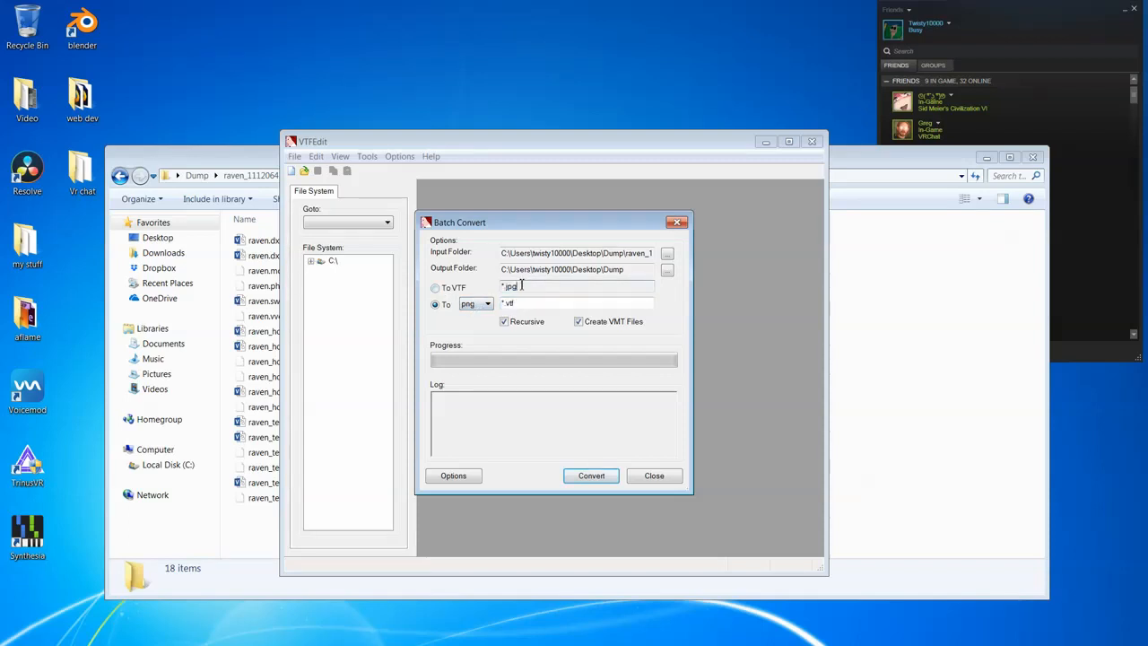
{"action": "left_click", "coordinate": [455, 287]}
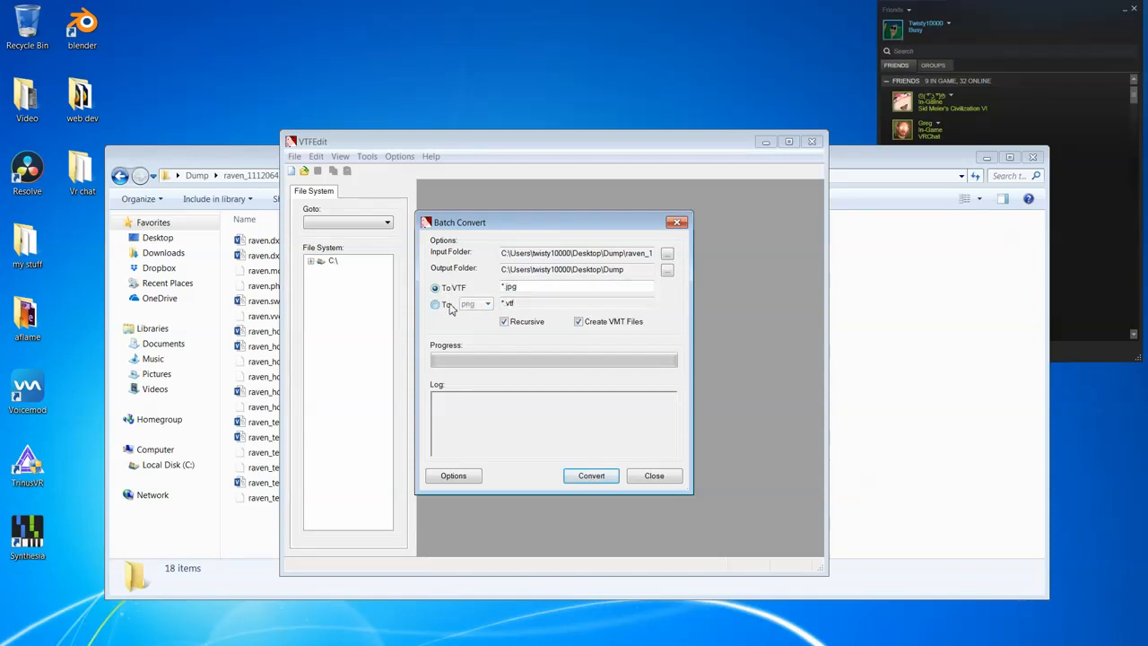
{"action": "left_click", "coordinate": [449, 306]}
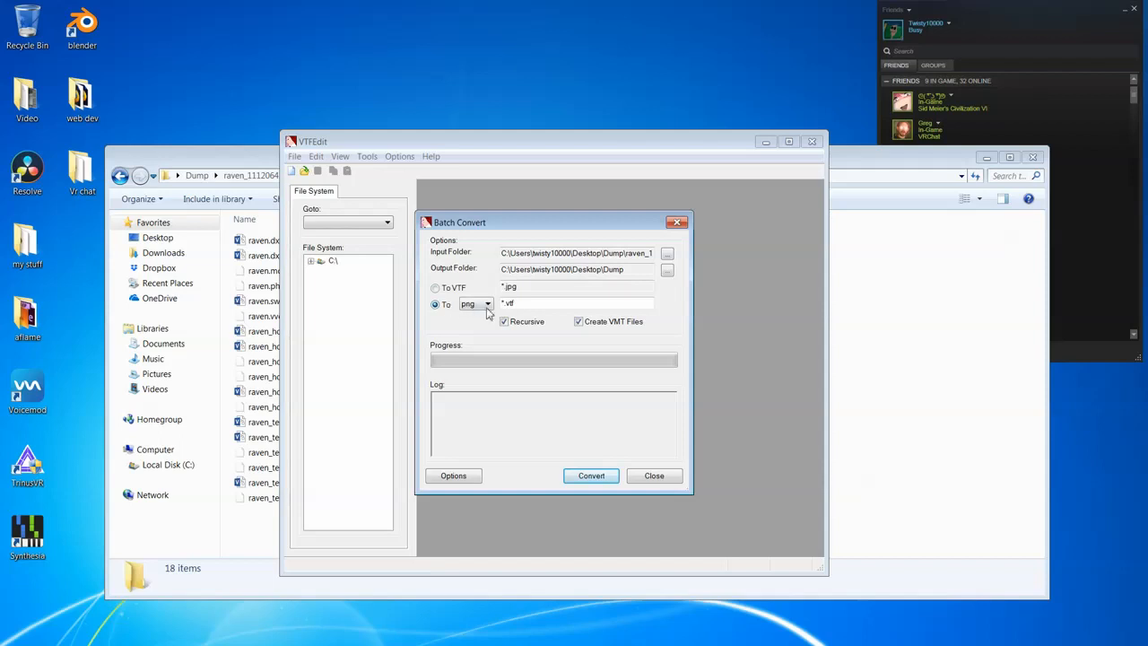
{"action": "left_click", "coordinate": [587, 476]}
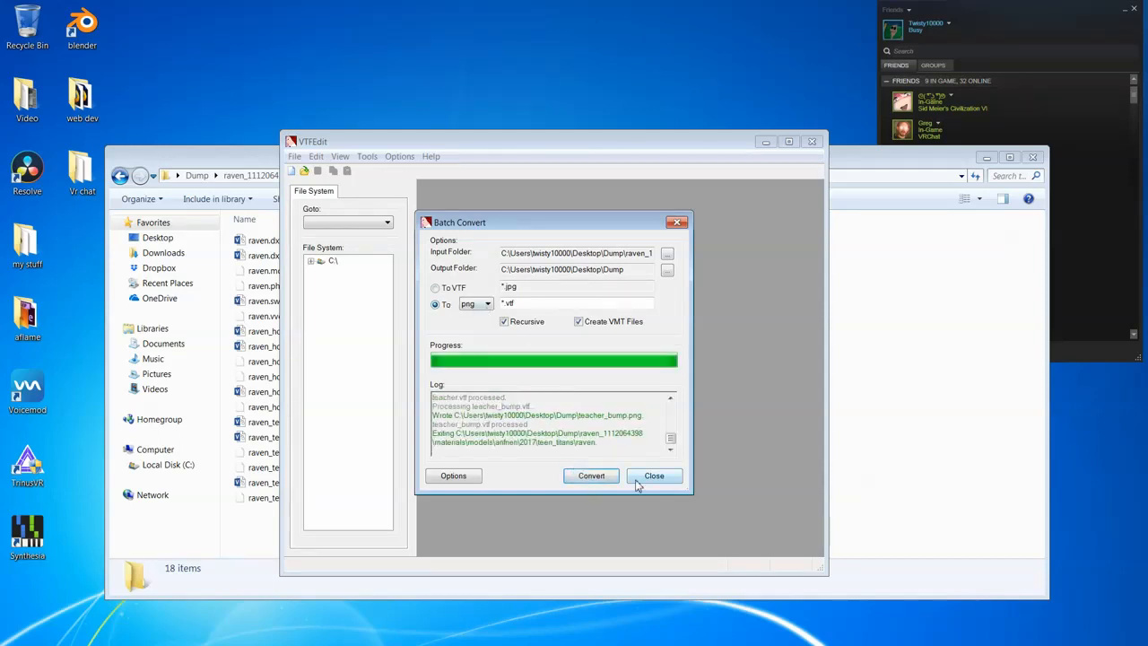
{"action": "left_click", "coordinate": [638, 479]}
{"action": "left_click", "coordinate": [811, 141]}
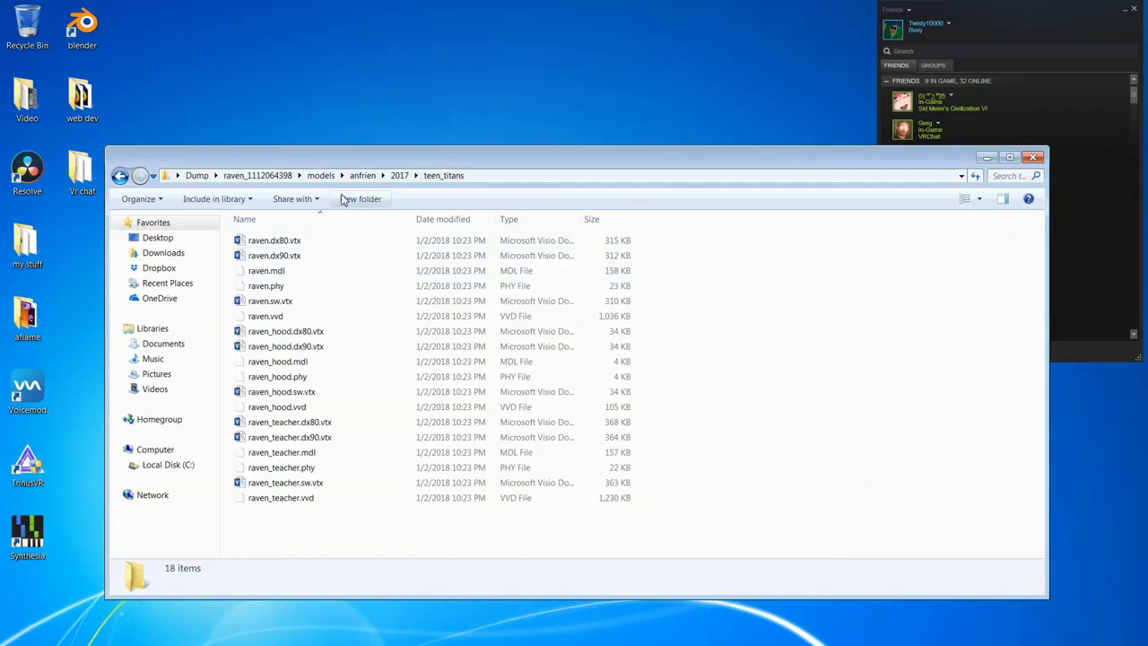
- Open the Dump folder in Explorer and look through the decompiled model files and converted PNG textures
{"action": "left_click", "coordinate": [196, 174]}
{"action": "scroll", "coordinate": [563, 536], "scroll_direction": "down", "scroll_amount": 5}
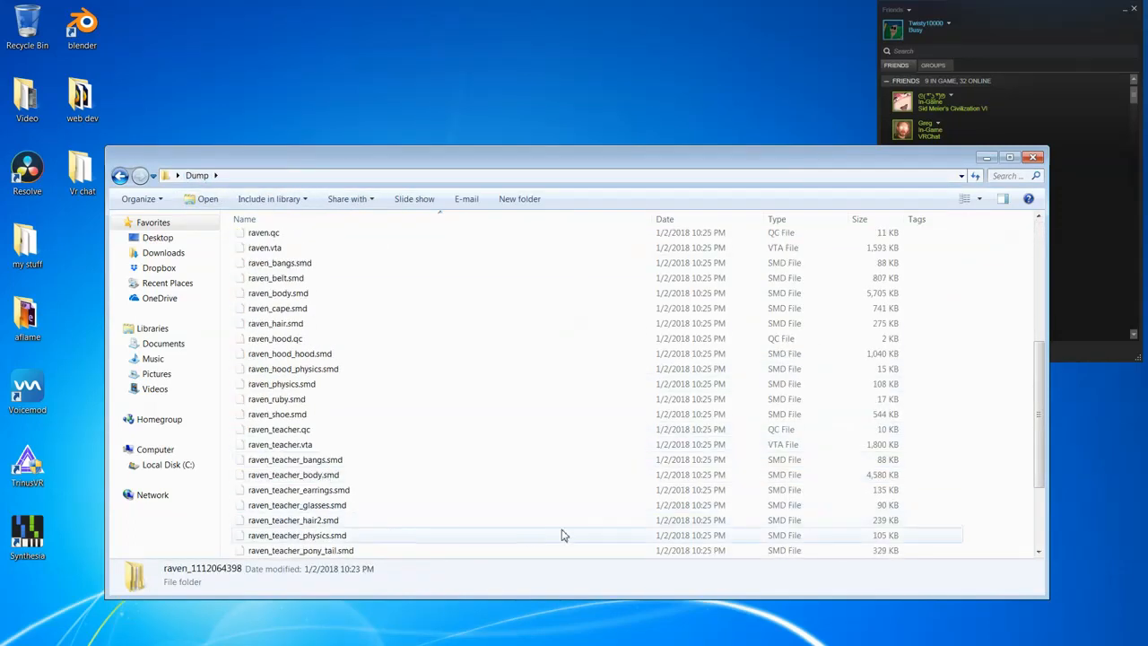
{"action": "scroll", "coordinate": [563, 535], "scroll_direction": "up", "scroll_amount": 1}
{"action": "scroll", "coordinate": [515, 523], "scroll_direction": "down", "scroll_amount": 4}
{"action": "scroll", "coordinate": [750, 497], "scroll_direction": "up", "scroll_amount": 5}
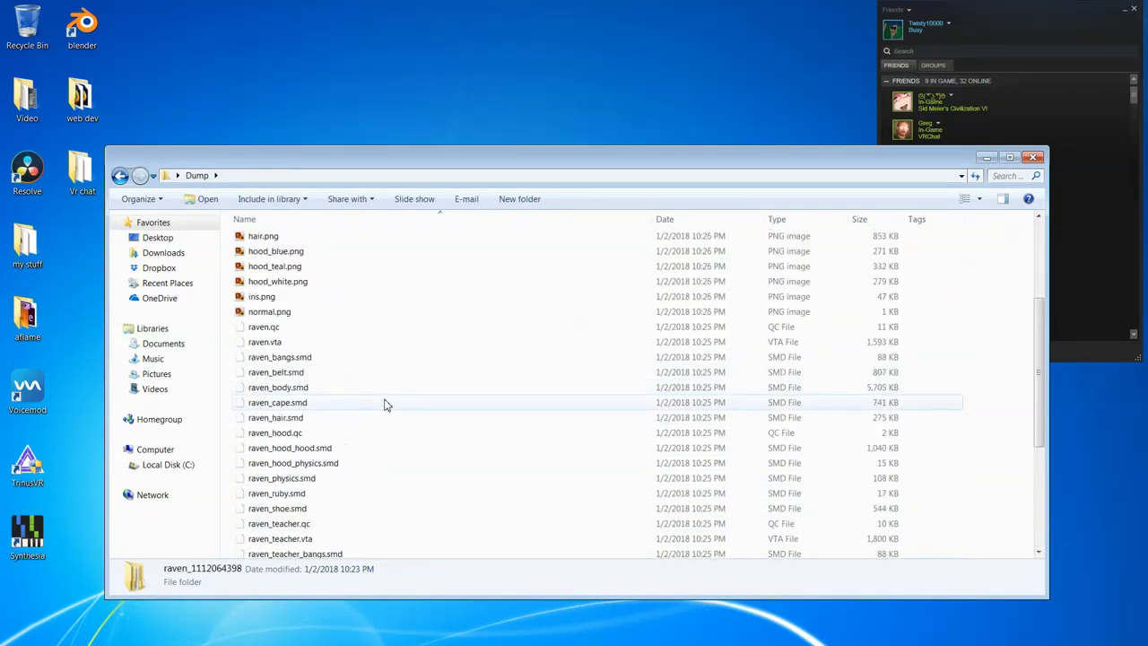
{"action": "scroll", "coordinate": [383, 404], "scroll_direction": "up", "scroll_amount": 6}
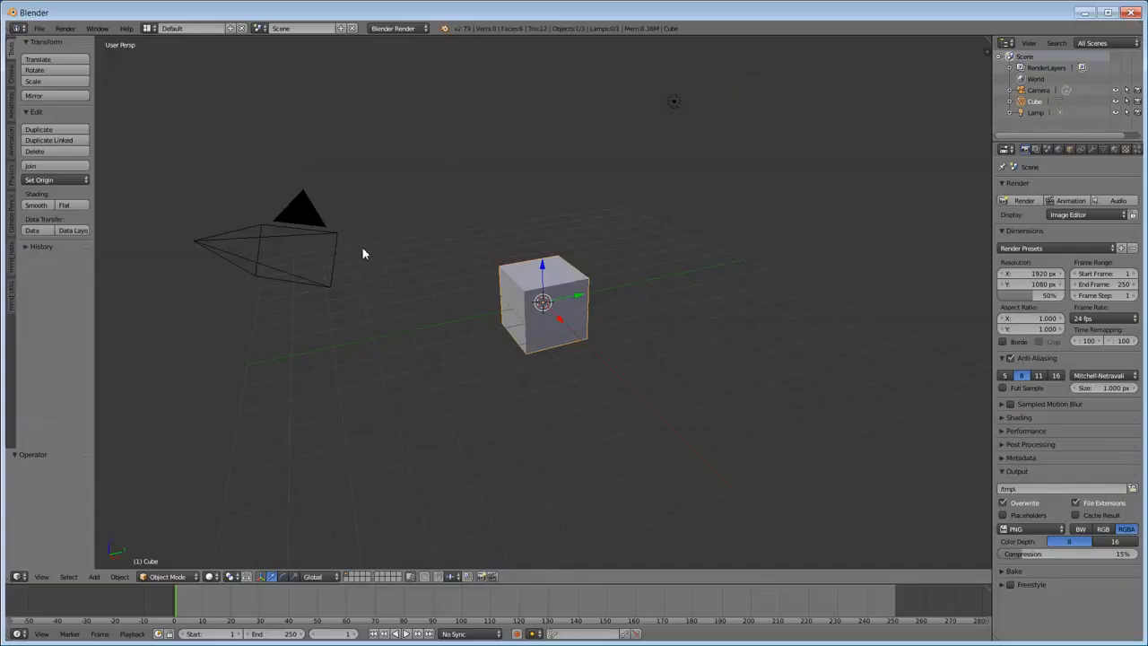
- In Blender, delete the default cube, camera and lamp from the scene
{"action": "key", "text": "x"}
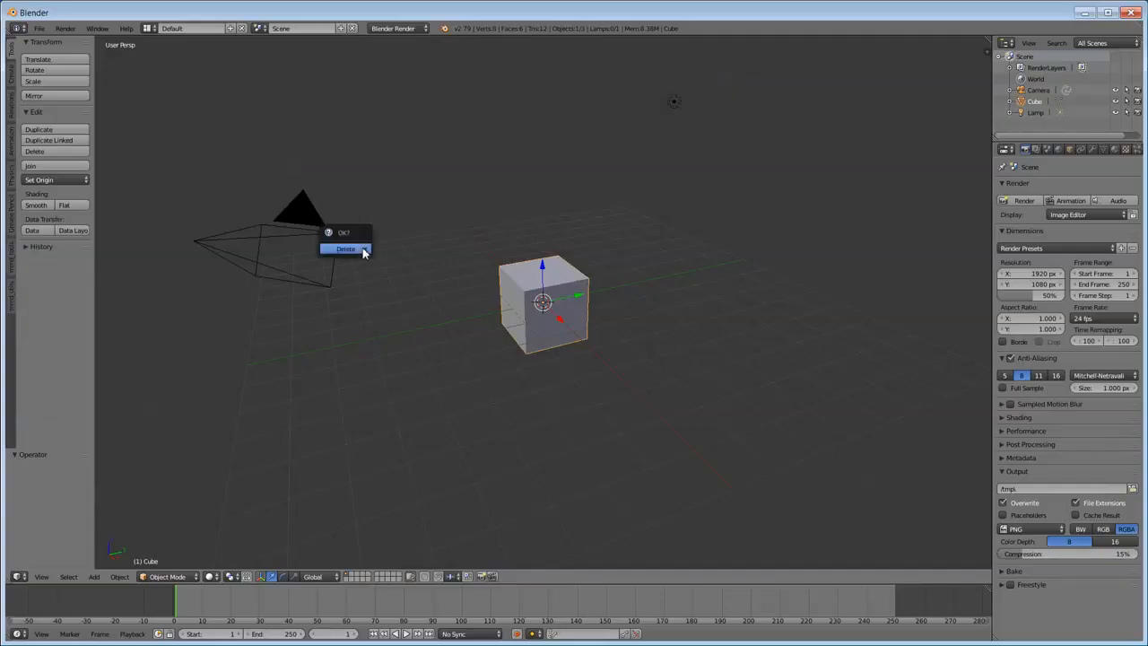
{"action": "left_click", "coordinate": [362, 249]}
{"action": "key", "text": "a"}
{"action": "key", "text": "x"}
{"action": "left_click", "coordinate": [363, 249]}
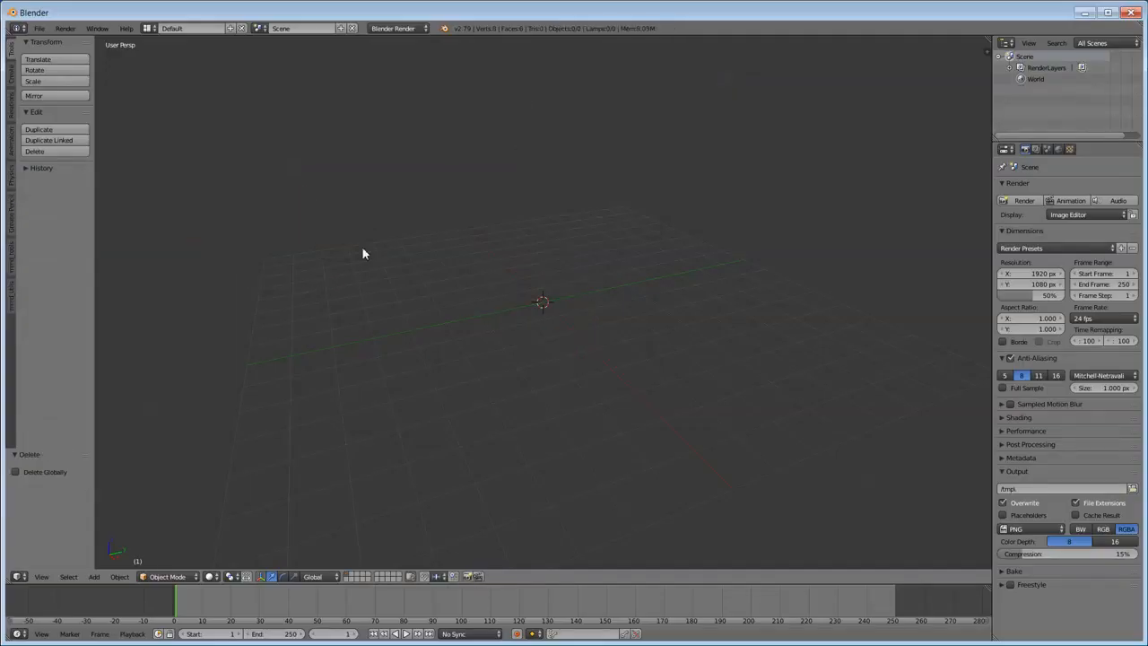
- Start a Source Engine import and open the dump folder on the Desktop
{"action": "left_click", "coordinate": [40, 29]}
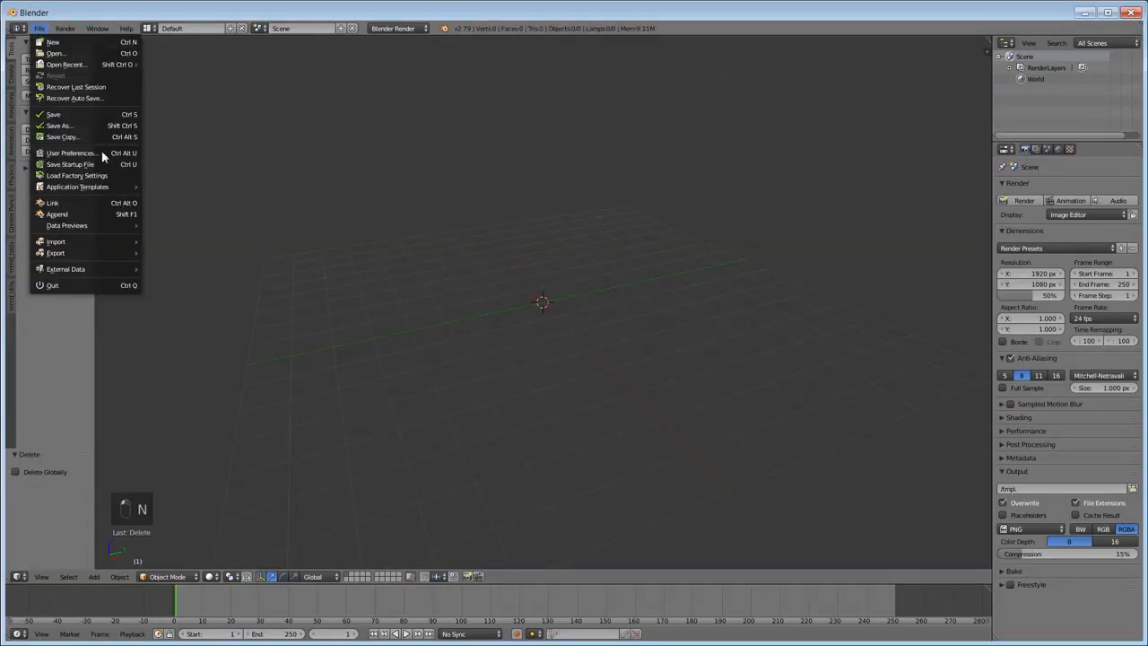
{"action": "mouse_move", "coordinate": [112, 244]}
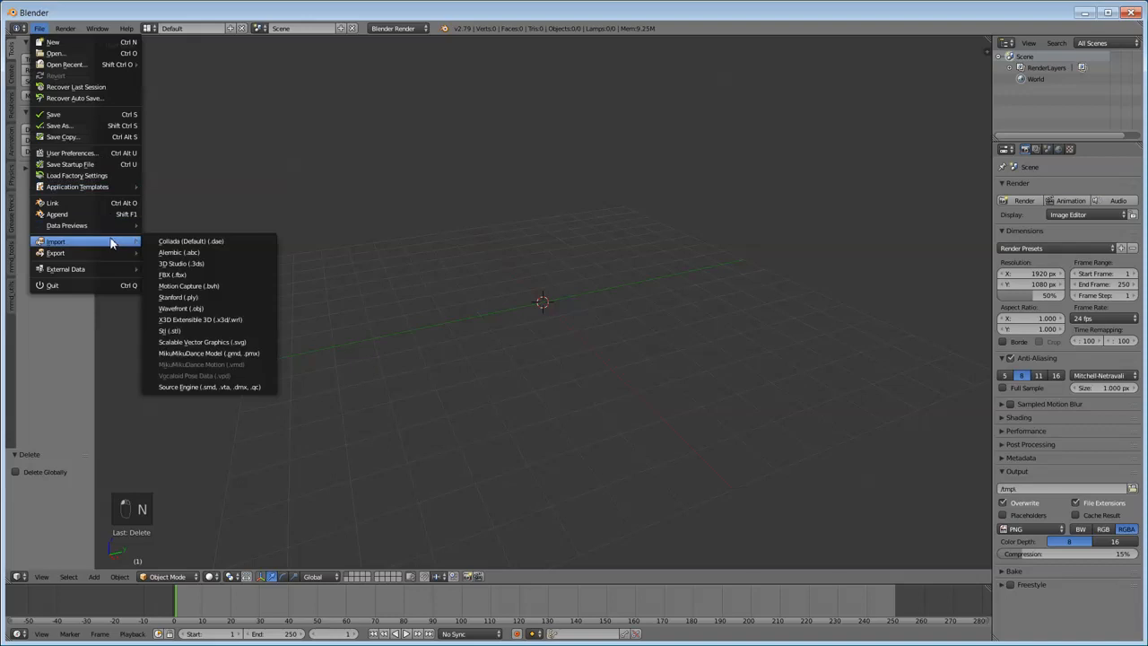
{"action": "left_click", "coordinate": [215, 387]}
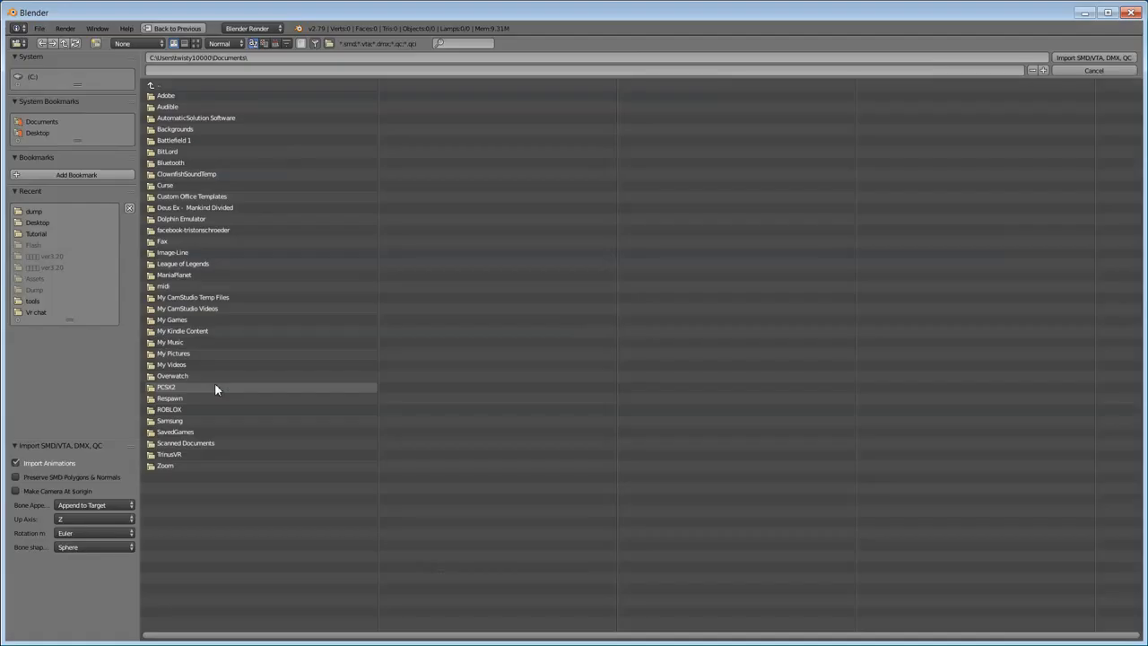
{"action": "left_click", "coordinate": [36, 211]}
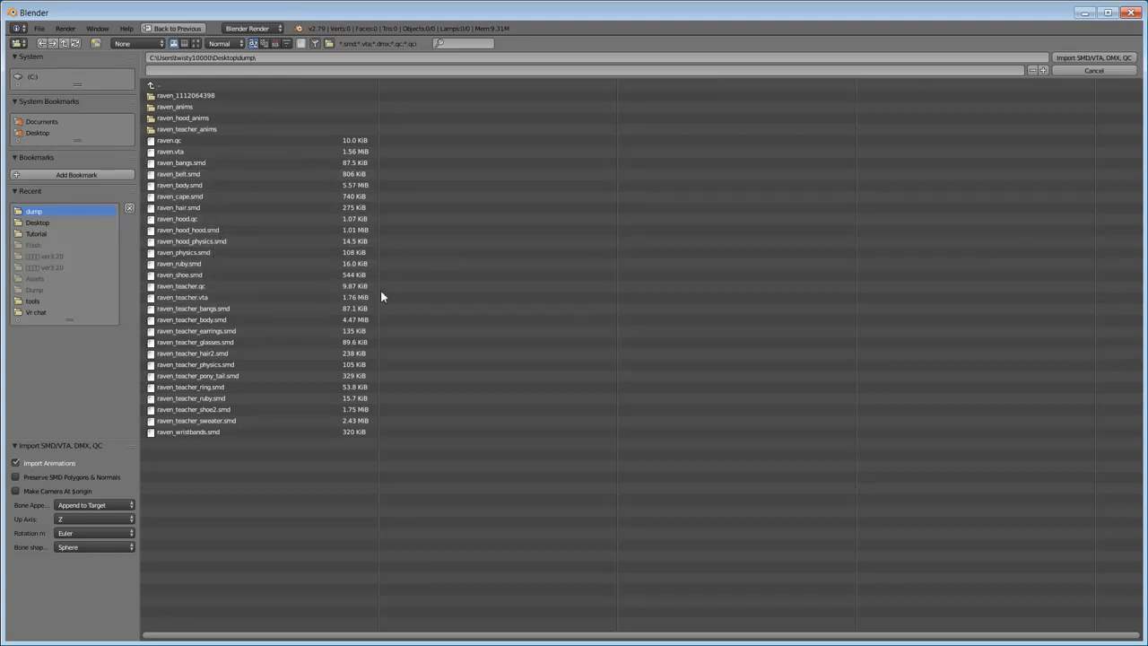
- Import the raven bangs, belt, body, cape, hair, hood_hood, ruby and shoe SMD files, leaving out the QC, VTA and physics files
{"action": "left_click_drag", "start_coordinate": [383, 274], "coordinate": [268, 142]}
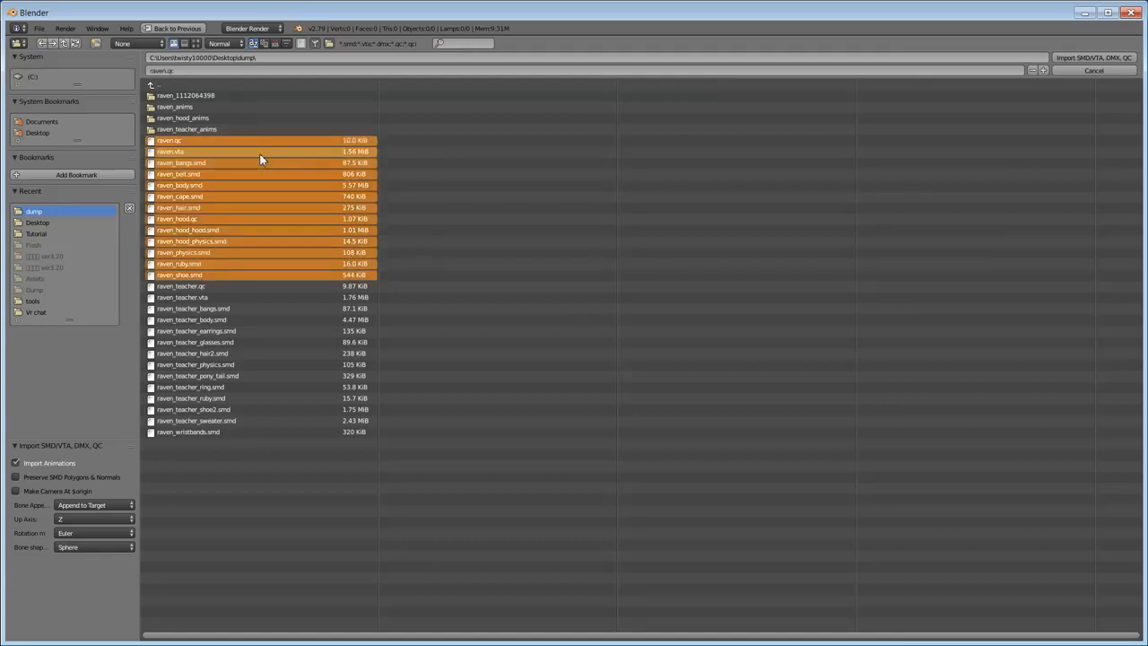
{"action": "left_click", "coordinate": [260, 154], "text": "shift"}
{"action": "left_click", "coordinate": [260, 220], "text": "shift"}
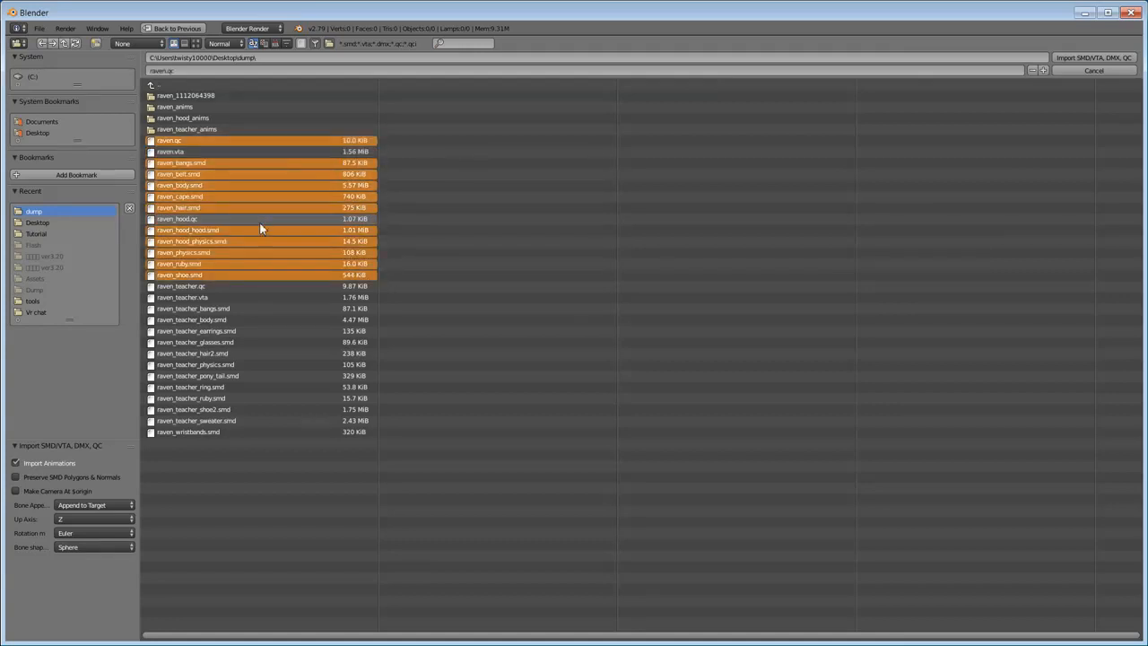
{"action": "left_click", "coordinate": [260, 242], "text": "shift"}
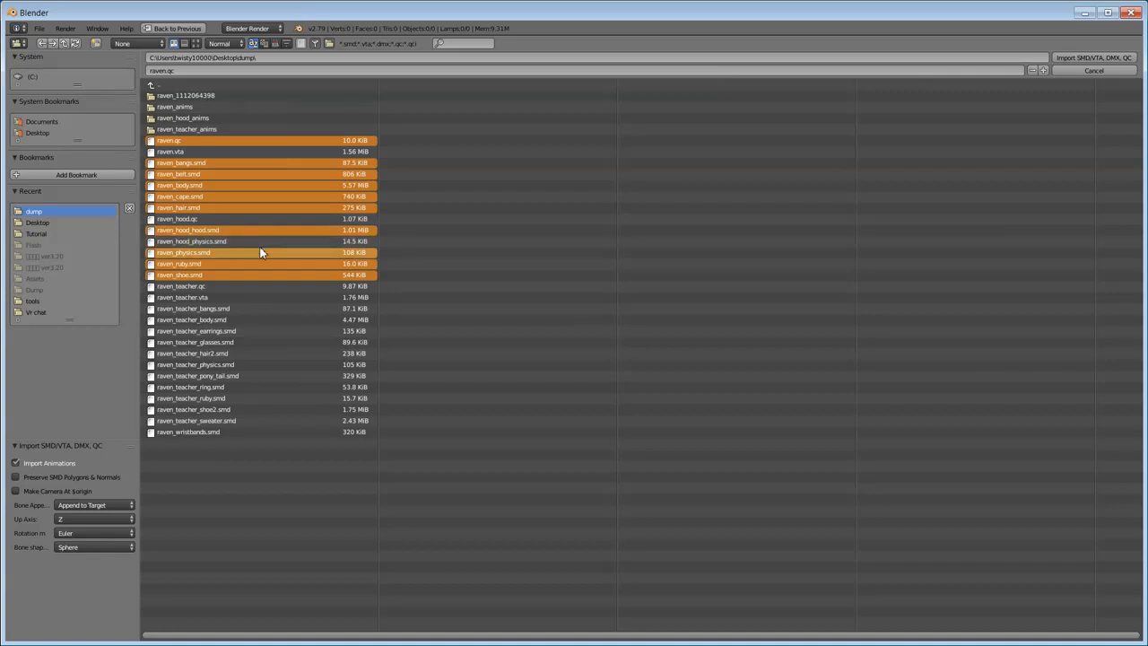
{"action": "left_click", "coordinate": [260, 253], "text": "shift"}
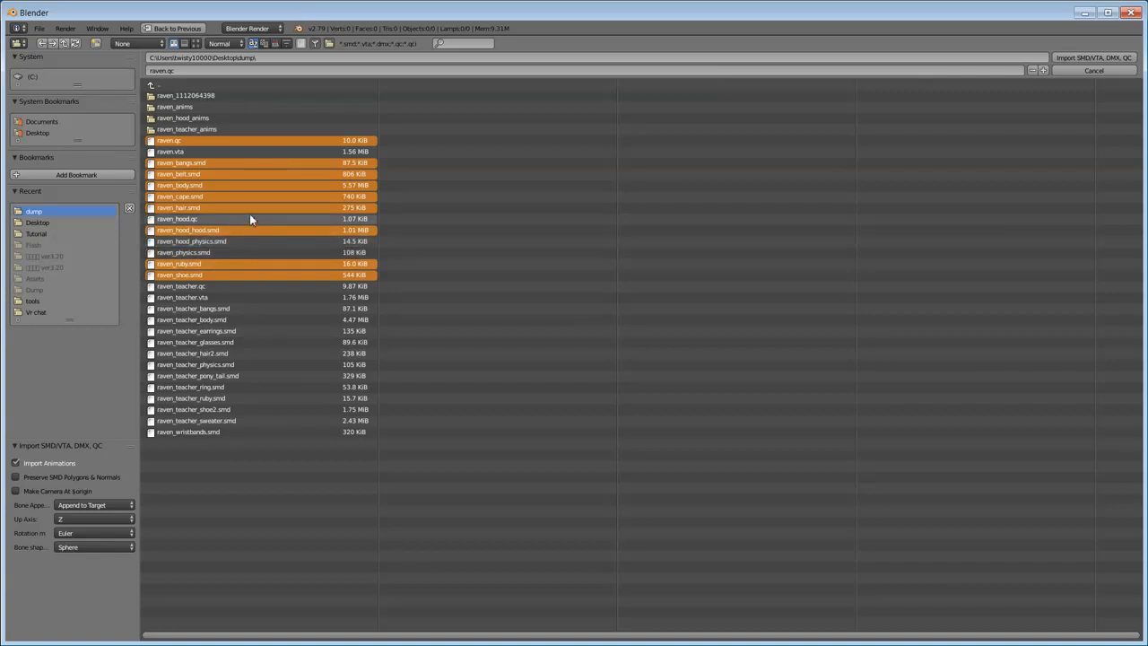
{"action": "left_click", "coordinate": [198, 142], "text": "shift"}
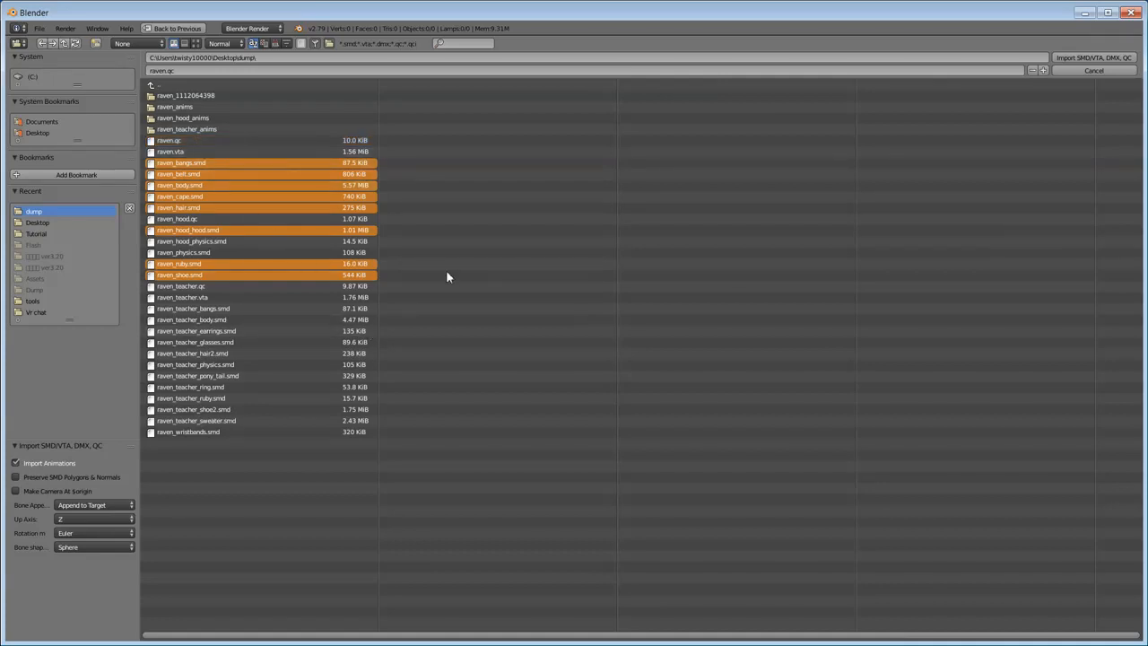
{"action": "left_click", "coordinate": [1088, 57]}
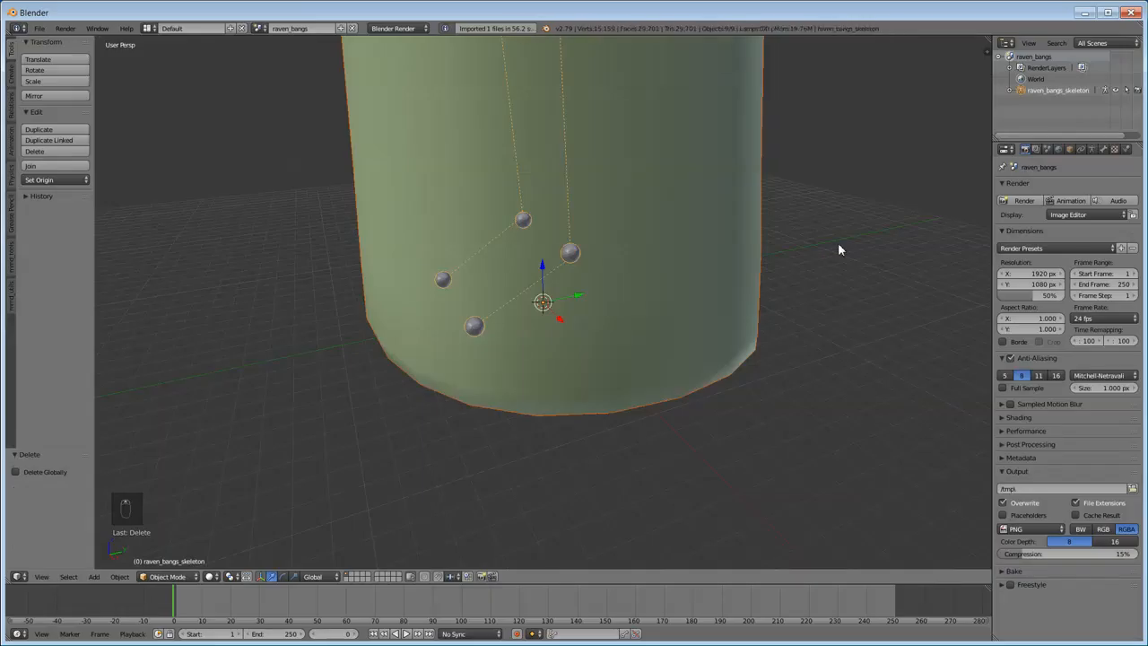
- Scale the imported Raven model down uniformly to about 0.118 of its size
{"action": "key", "text": "s"}
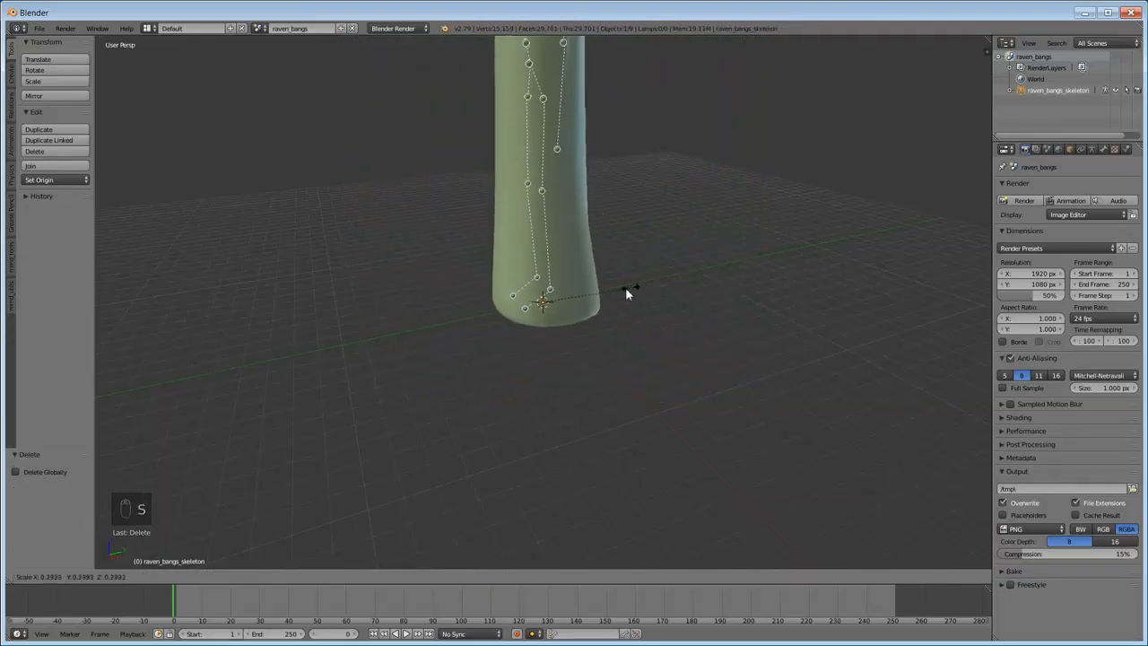
{"action": "left_click", "coordinate": [577, 294]}
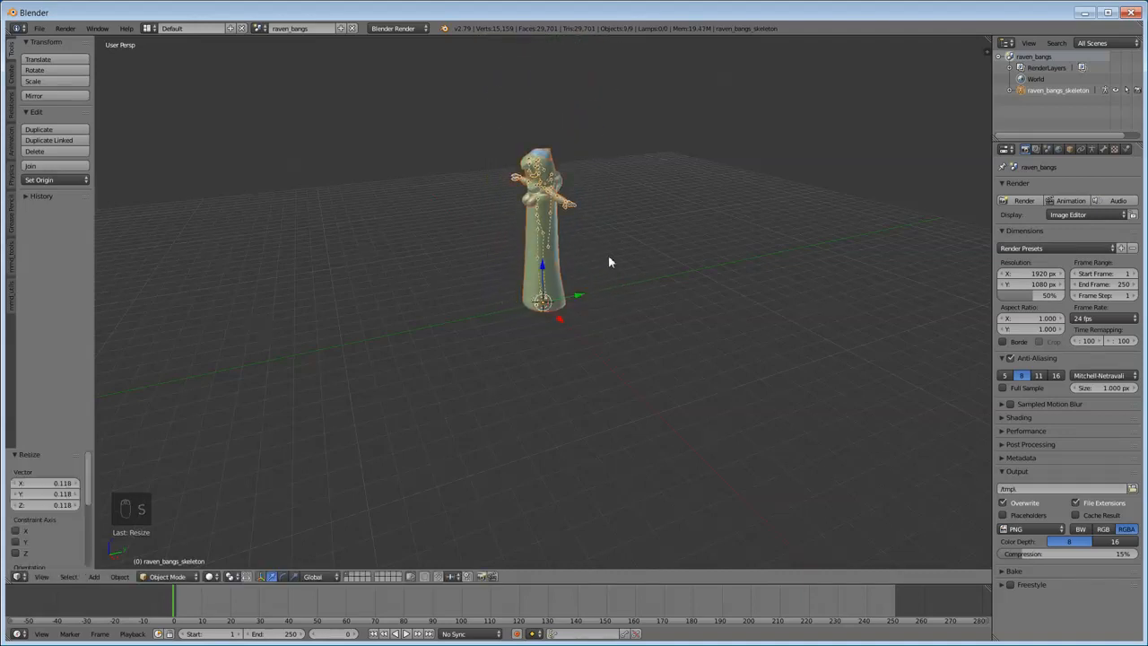
{"action": "scroll", "coordinate": [619, 251], "scroll_direction": "up", "scroll_amount": 3}
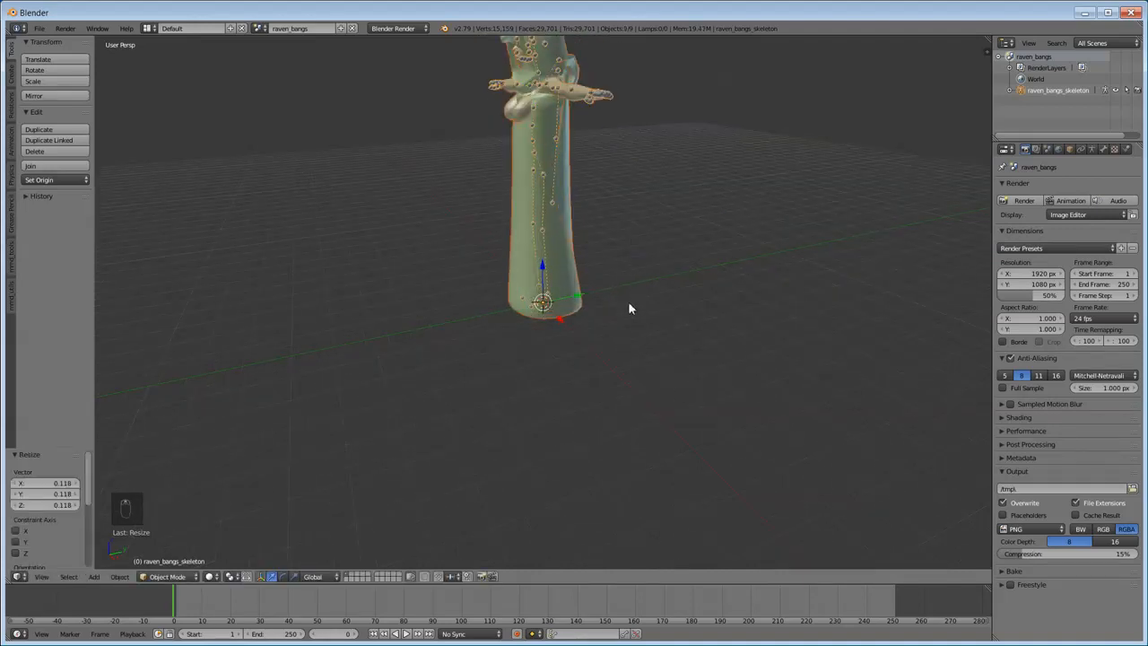
{"action": "middle_click_drag", "start_coordinate": [625, 239], "coordinate": [629, 205]}
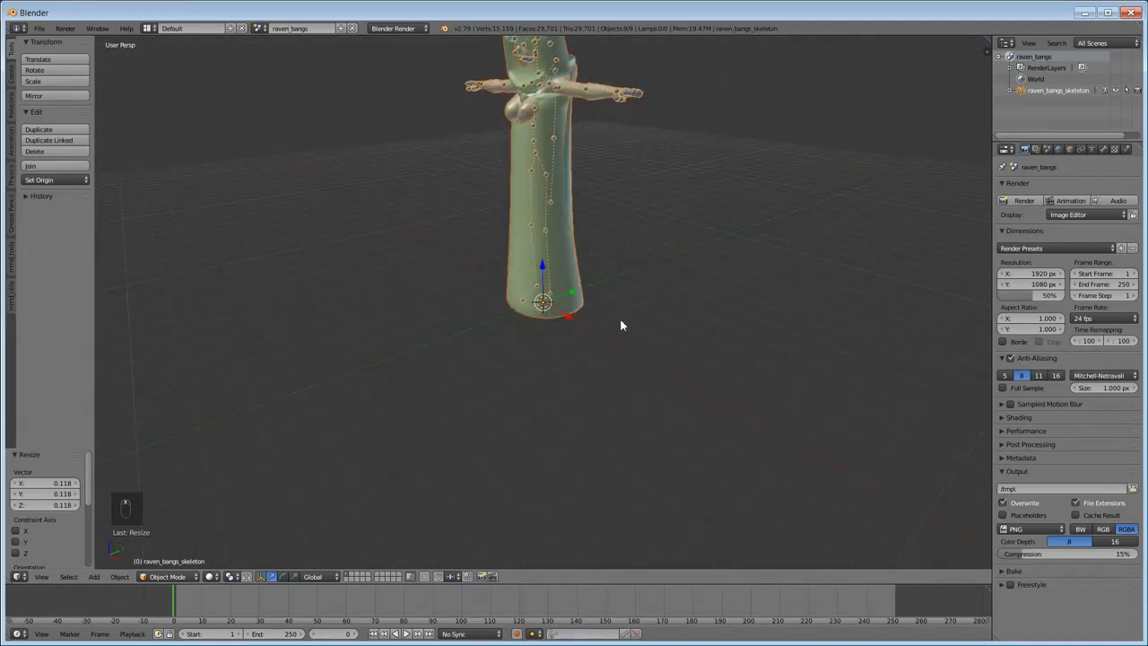
{"action": "middle_click_drag", "start_coordinate": [620, 325], "coordinate": [609, 413]}
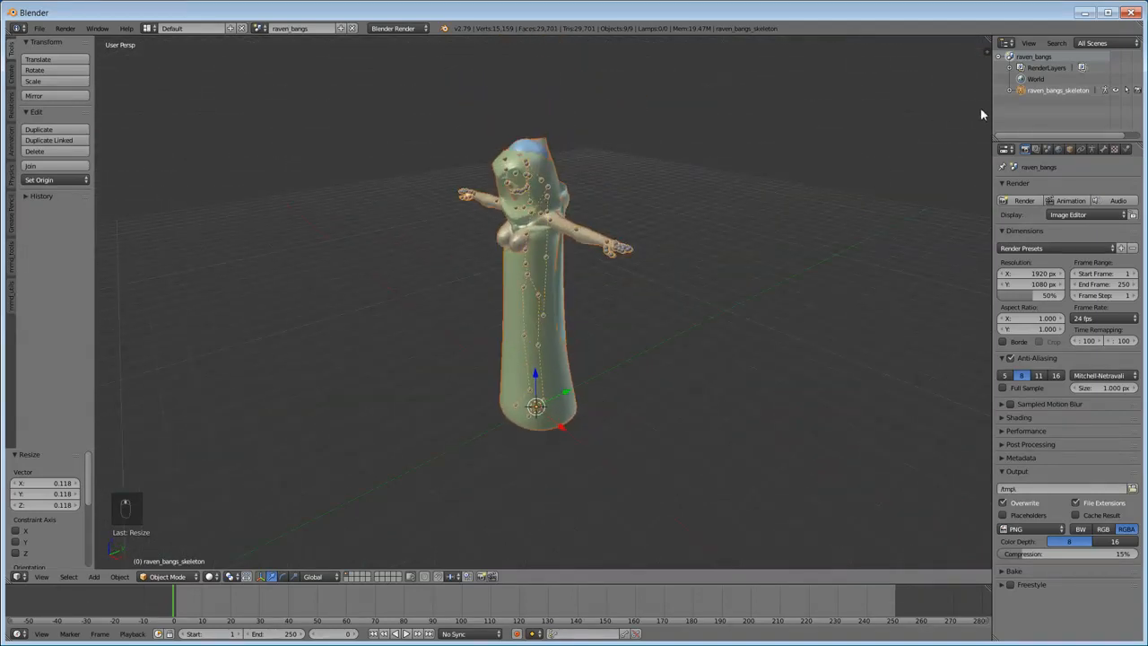
- Expand raven_bangs_skeleton in the scene hierarchy and delete the raven_hood_hood object with its hierarchy
{"action": "left_click", "coordinate": [1010, 90]}
{"action": "scroll", "coordinate": [1022, 115], "scroll_direction": "down", "scroll_amount": 2}
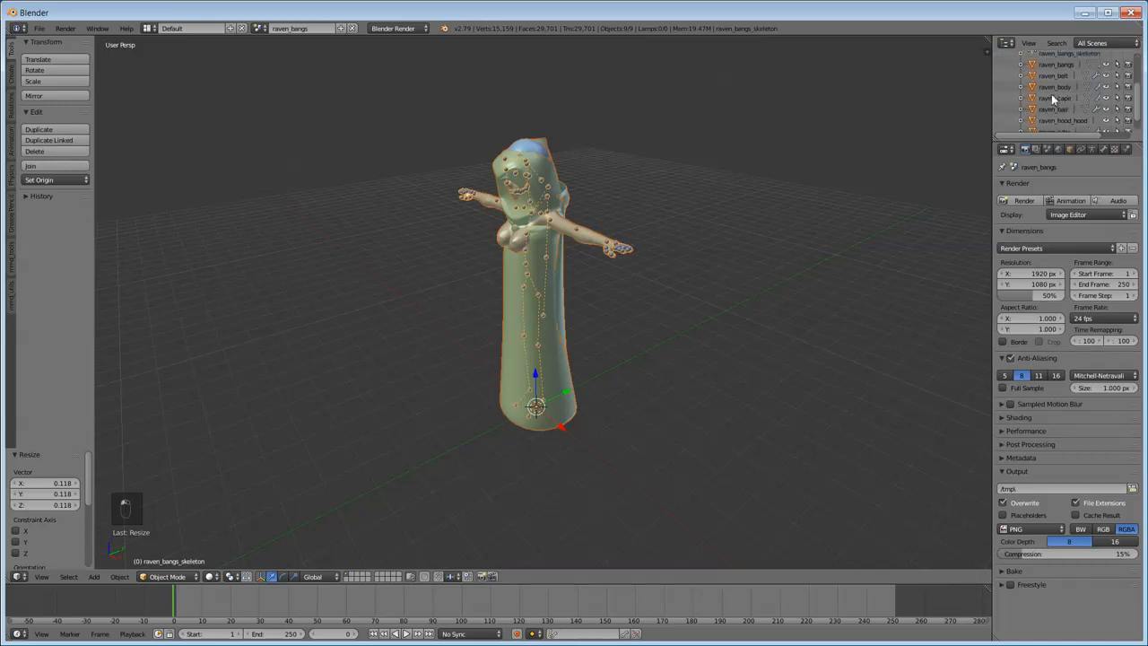
{"action": "left_click", "coordinate": [1059, 120]}
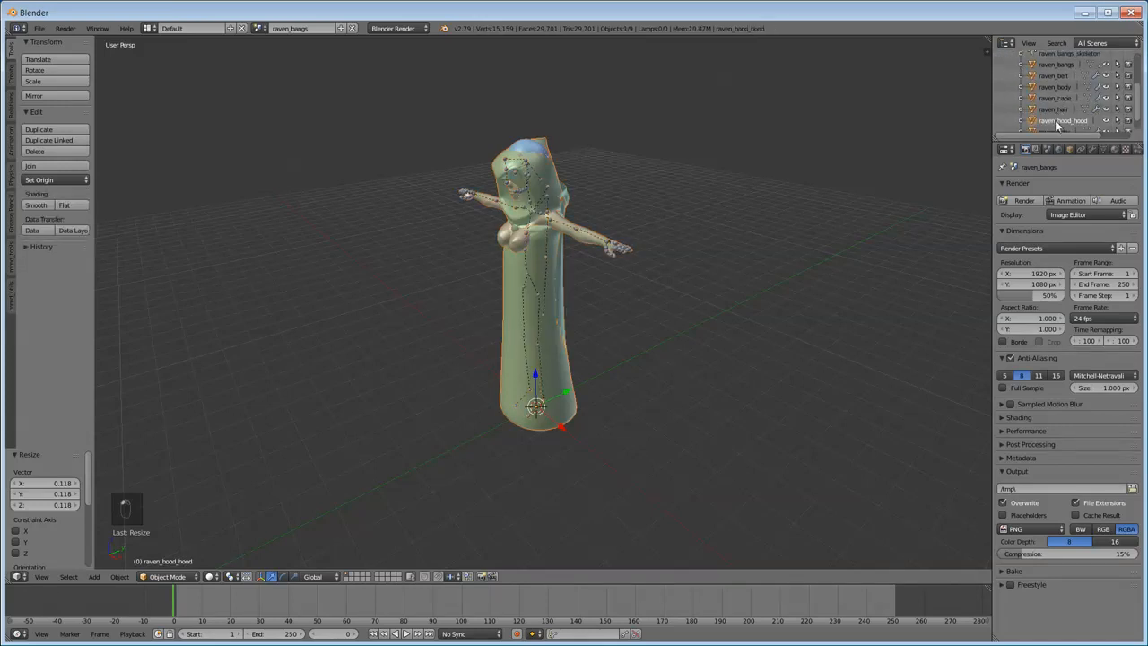
{"action": "key", "text": "Delete"}
{"action": "right_click", "coordinate": [1058, 125]}
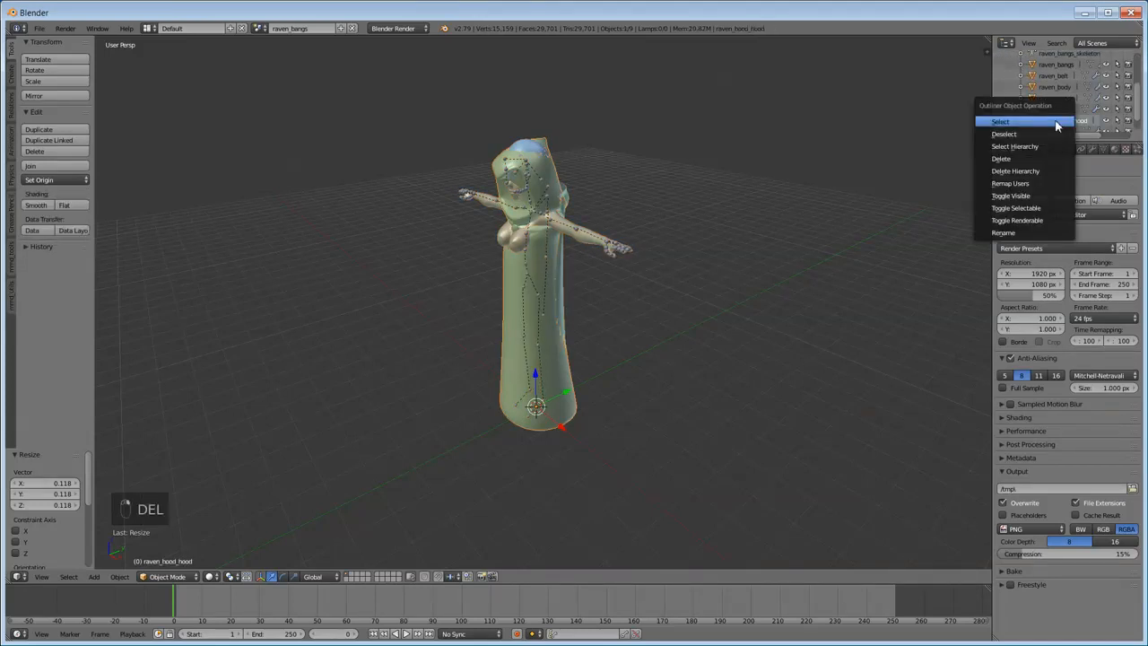
{"action": "left_click", "coordinate": [1022, 168]}
{"action": "scroll", "coordinate": [807, 212], "scroll_direction": "up", "scroll_amount": 3}
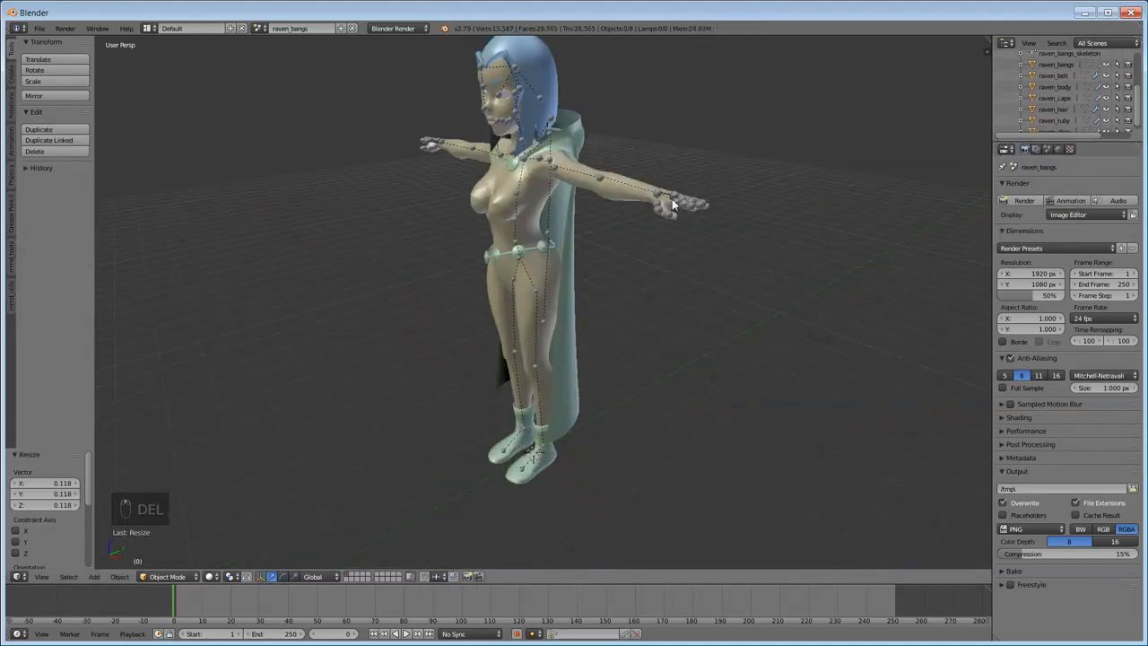
{"action": "middle_click_drag", "start_coordinate": [684, 228], "coordinate": [653, 306]}
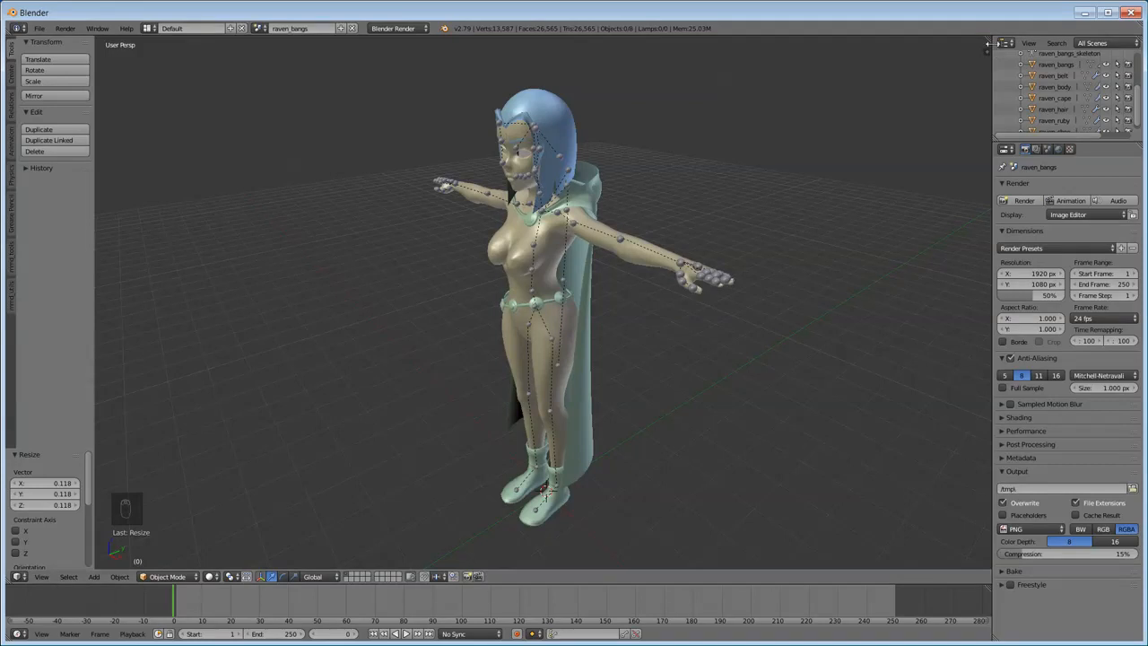
- Split the 3D view vertically and turn the new area into a UV/Image Editor
{"action": "left_click_drag", "start_coordinate": [992, 43], "coordinate": [718, 41]}
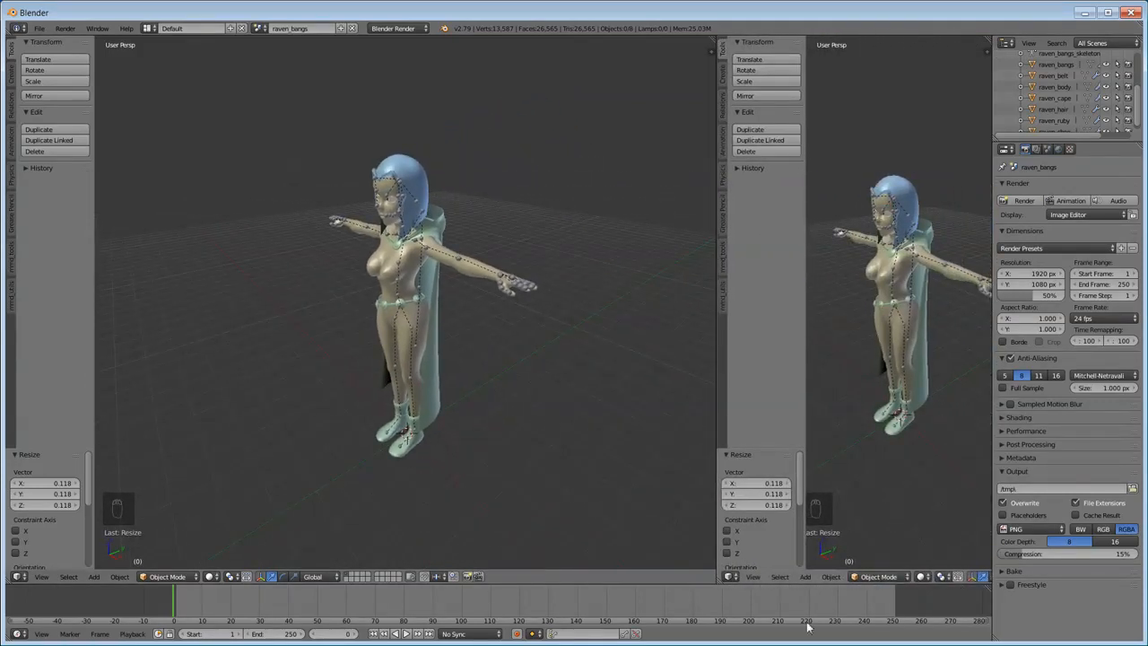
{"action": "left_click", "coordinate": [731, 575]}
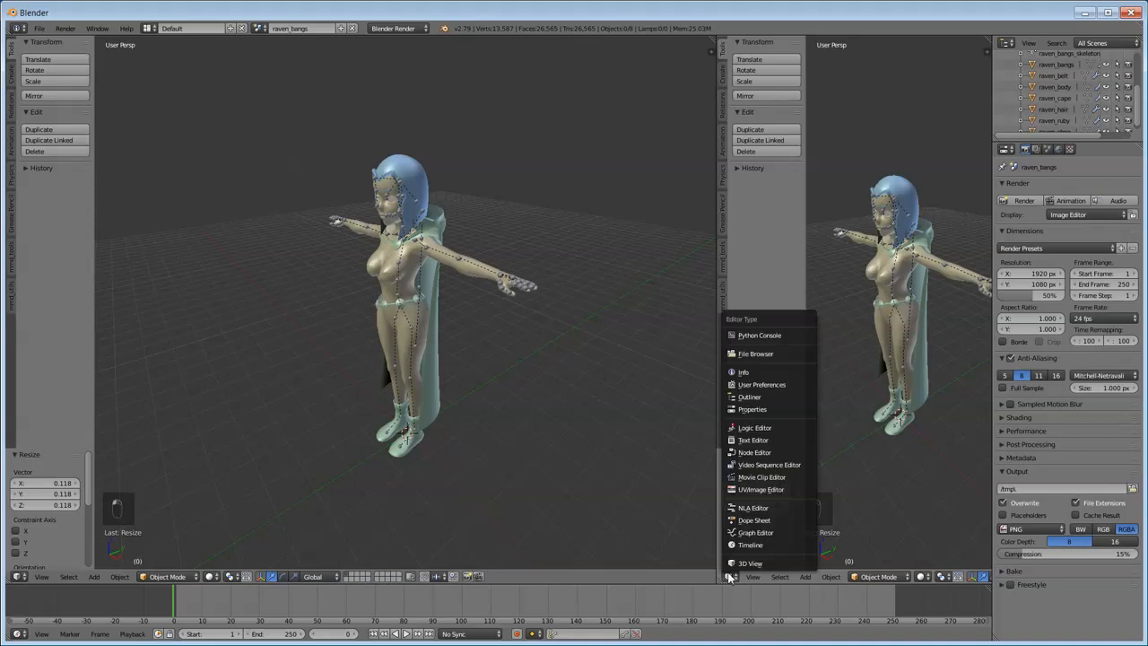
{"action": "left_click", "coordinate": [762, 489]}
- Load all PNG textures from the dump folder into the image editor except teacher.png and teacher_bump.png
{"action": "left_click", "coordinate": [854, 579]}
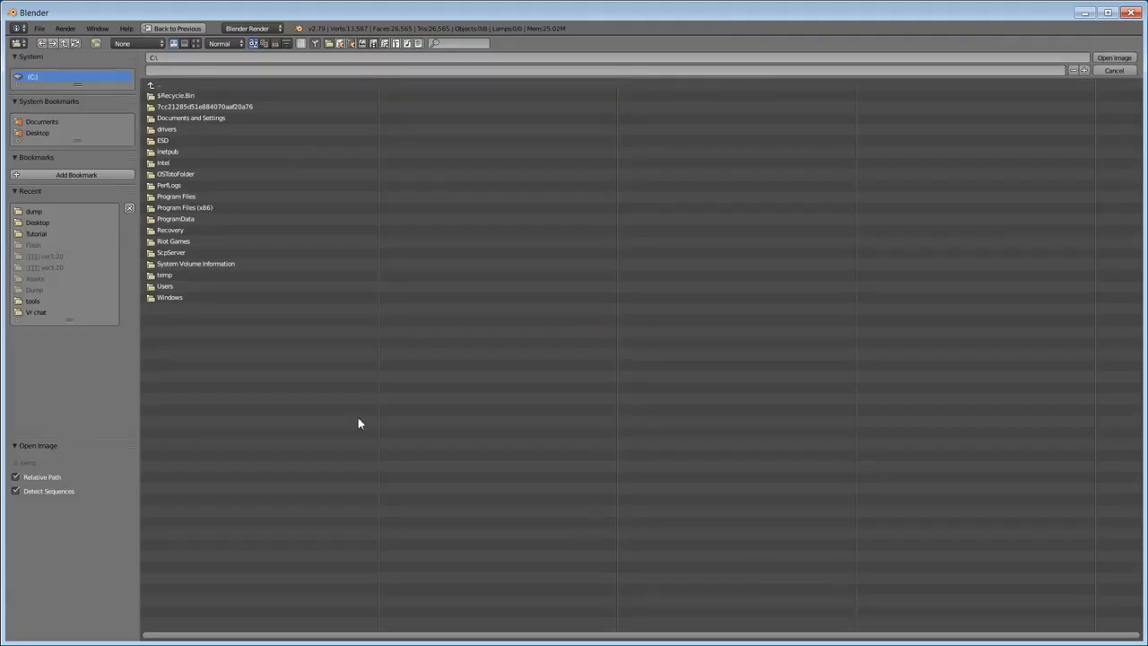
{"action": "left_click", "coordinate": [46, 211]}
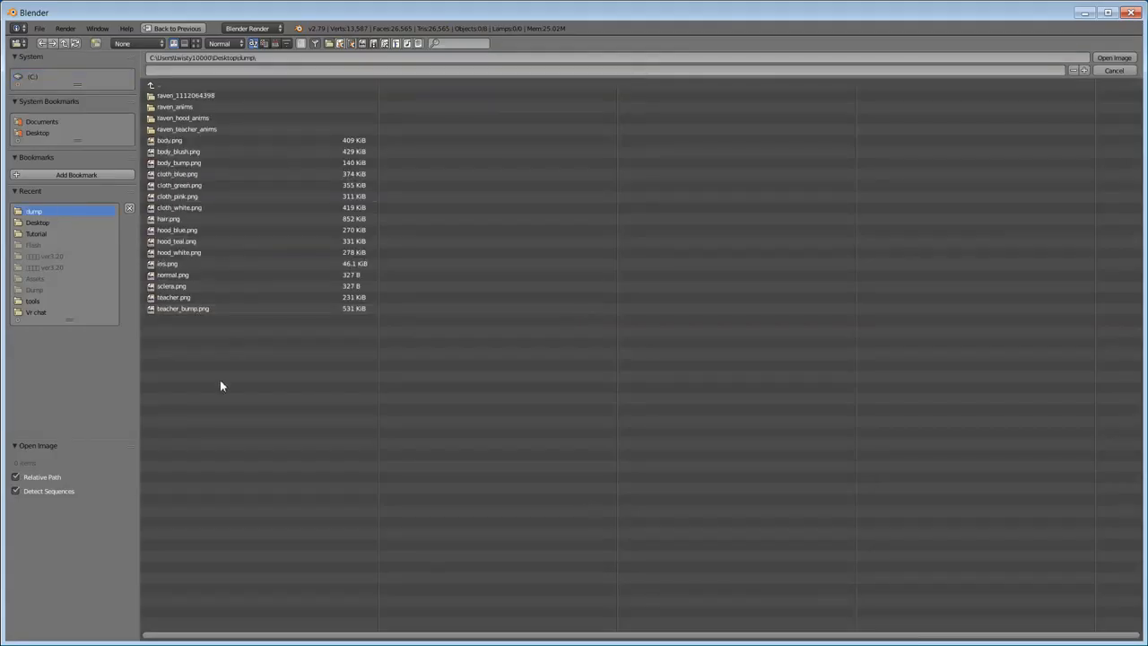
{"action": "left_click_drag", "start_coordinate": [220, 380], "coordinate": [193, 140]}
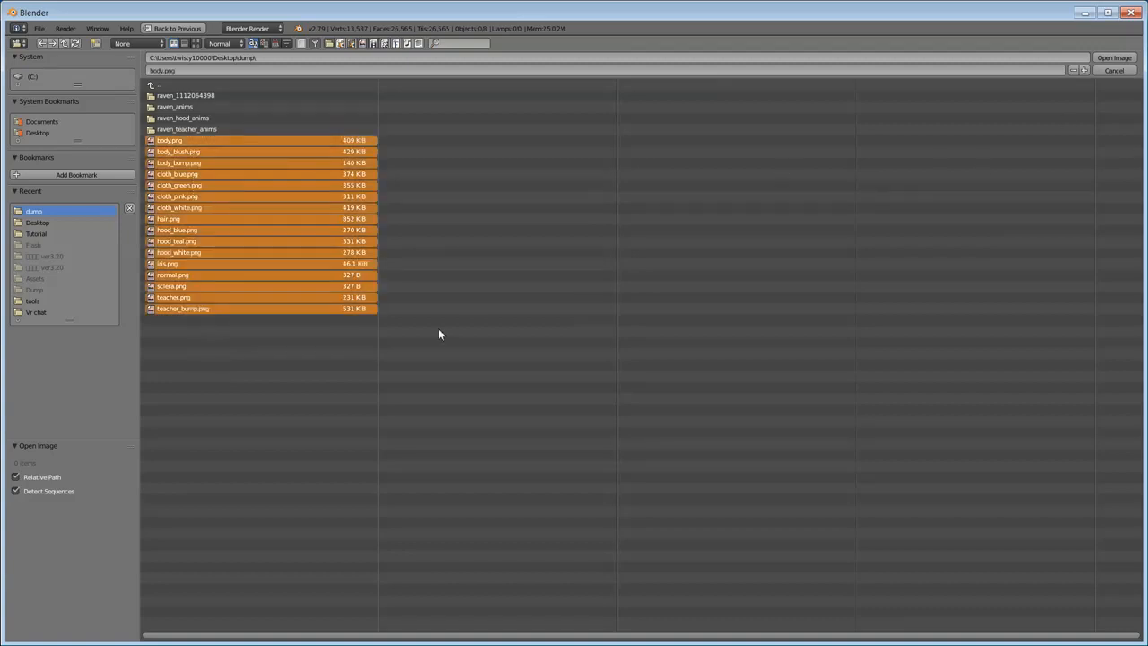
{"action": "left_click", "coordinate": [299, 296], "text": "shift"}
{"action": "left_click", "coordinate": [299, 306], "text": "shift"}
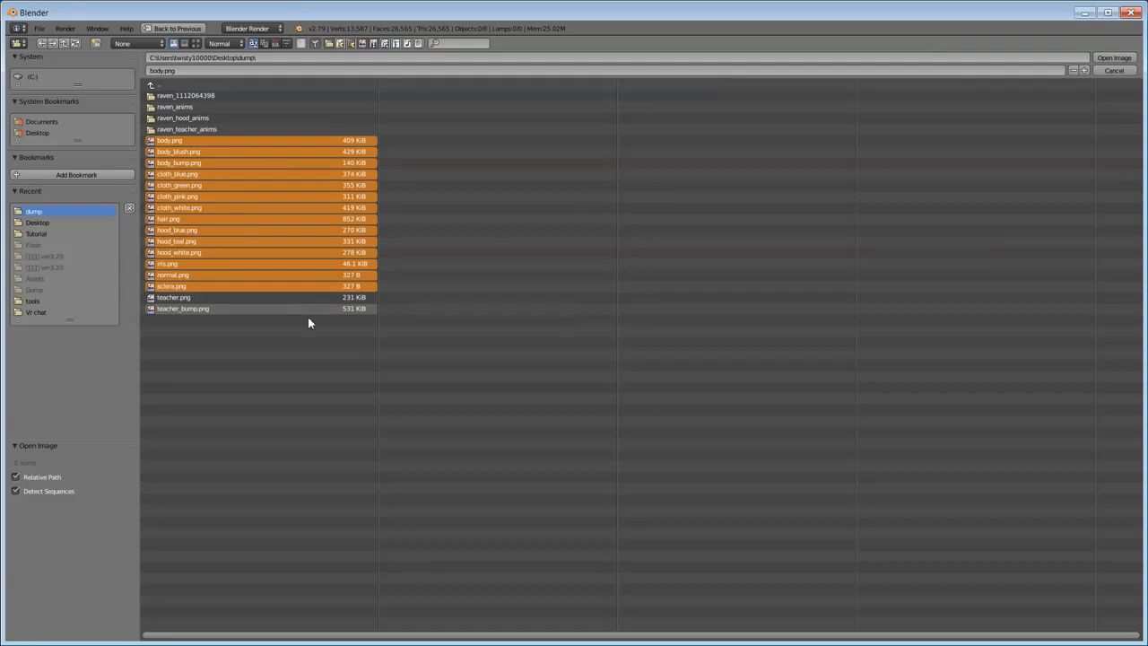
{"action": "left_click", "coordinate": [1115, 58]}
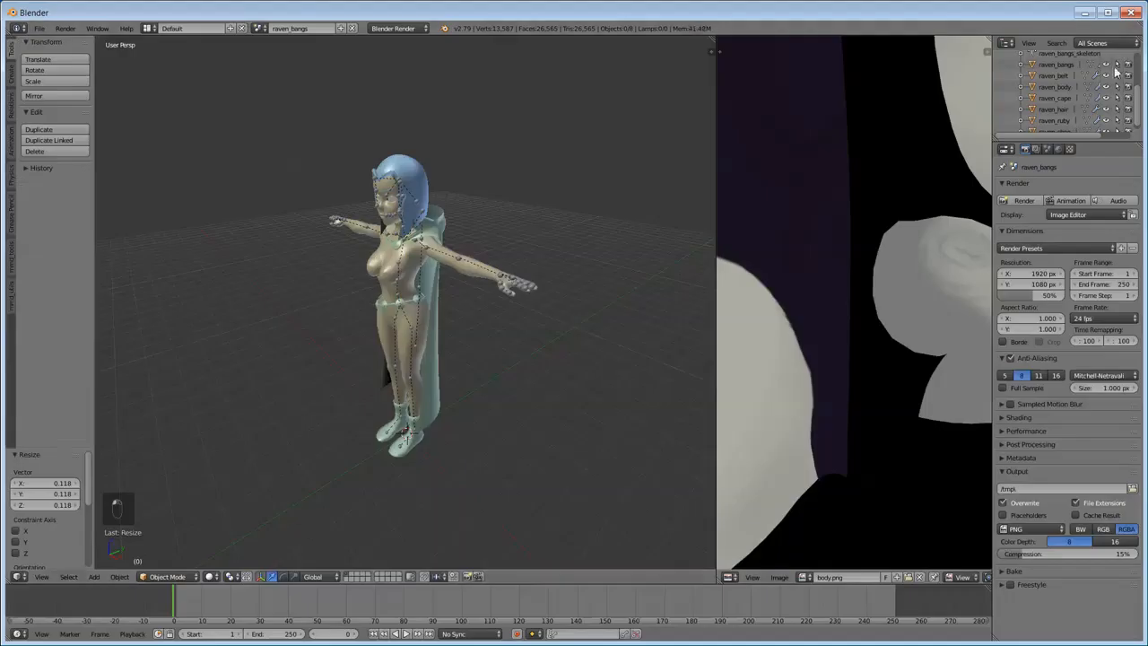
{"action": "scroll", "coordinate": [884, 320], "scroll_direction": "down", "scroll_amount": 6}
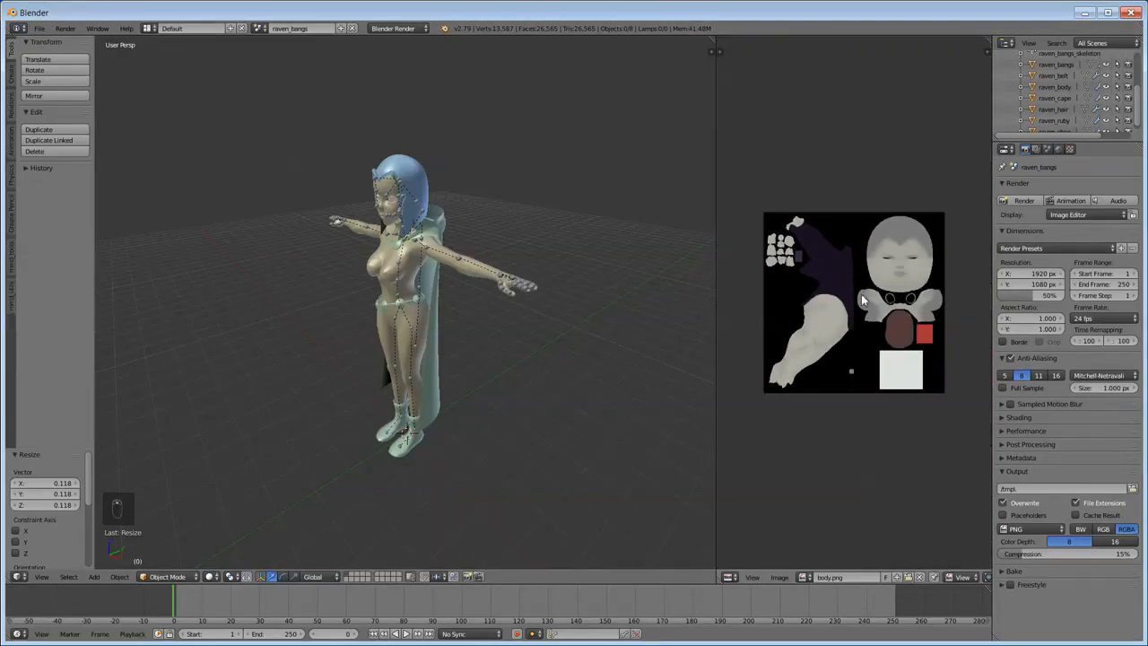
{"action": "scroll", "coordinate": [861, 294], "scroll_direction": "up", "scroll_amount": 2}
- Select the raven_bangs object under raven_bangs_skeleton and show its hair material settings
{"action": "scroll", "coordinate": [1069, 115], "scroll_direction": "up", "scroll_amount": 2}
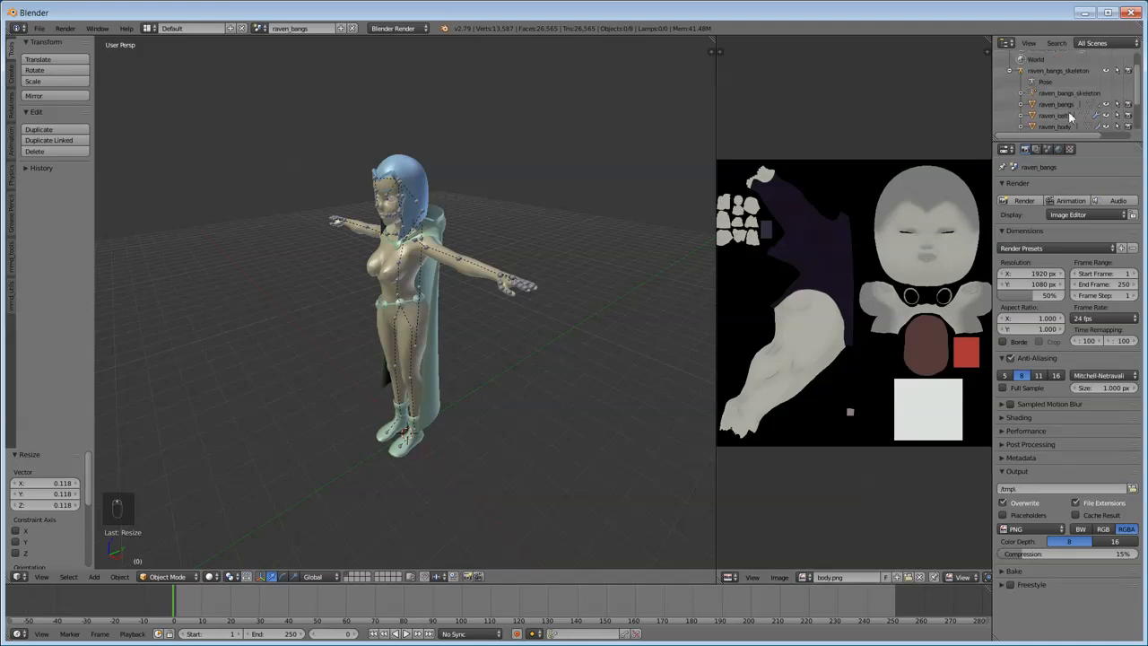
{"action": "left_click", "coordinate": [1009, 70]}
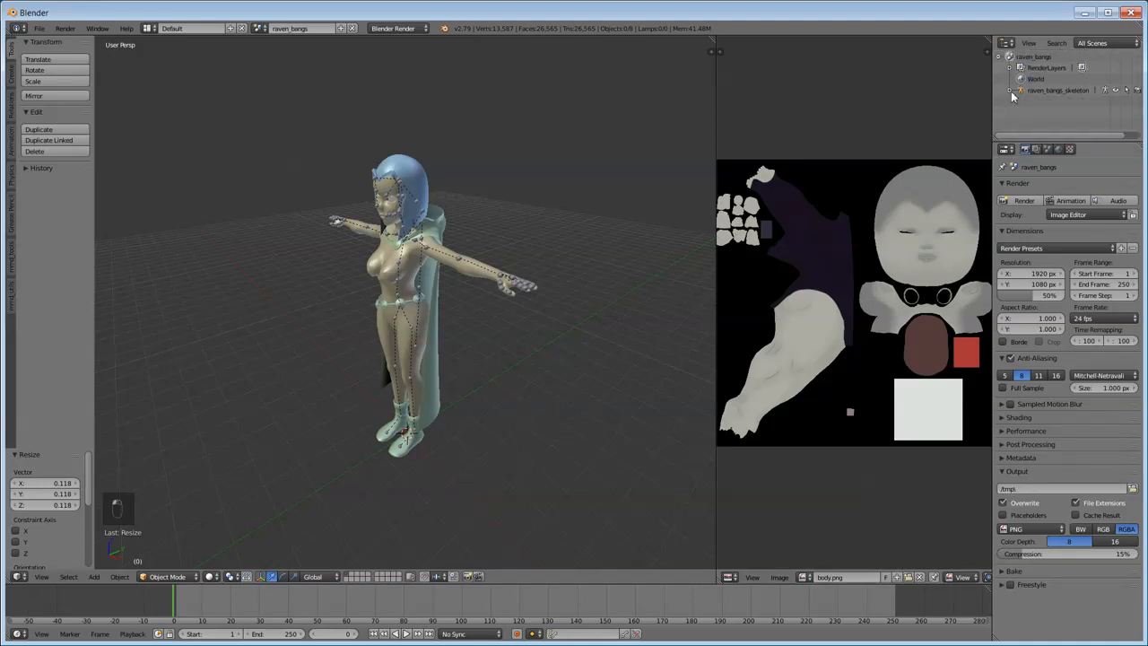
{"action": "left_click", "coordinate": [1010, 91]}
{"action": "scroll", "coordinate": [1031, 109], "scroll_direction": "down", "scroll_amount": 1}
{"action": "left_click", "coordinate": [1044, 105]}
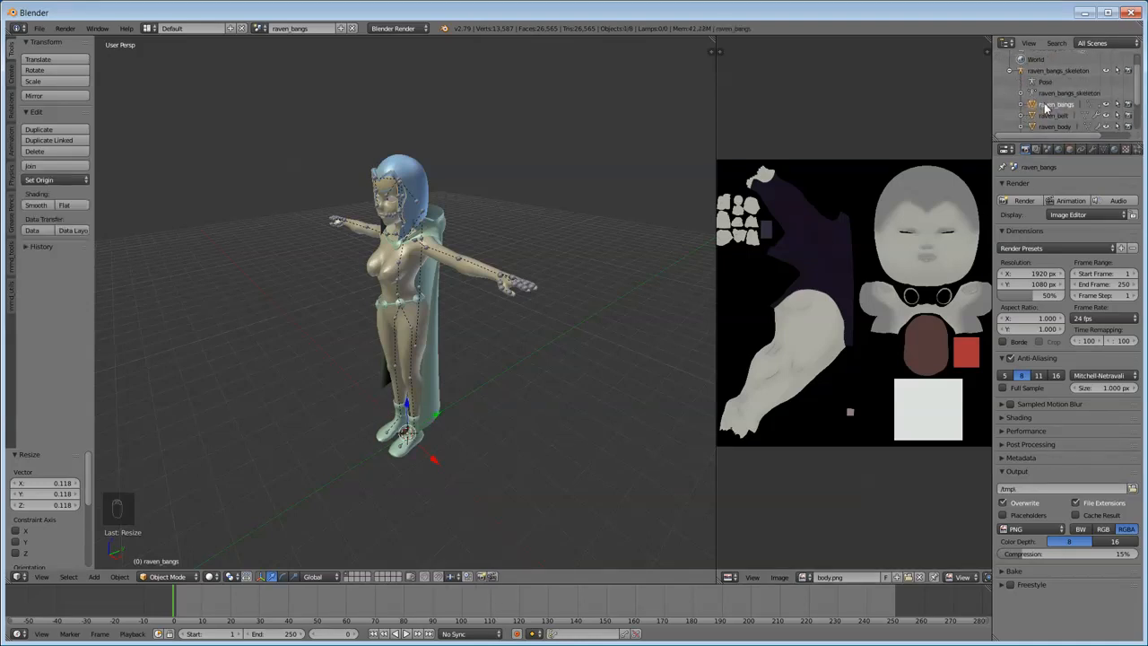
{"action": "left_click", "coordinate": [1114, 150]}
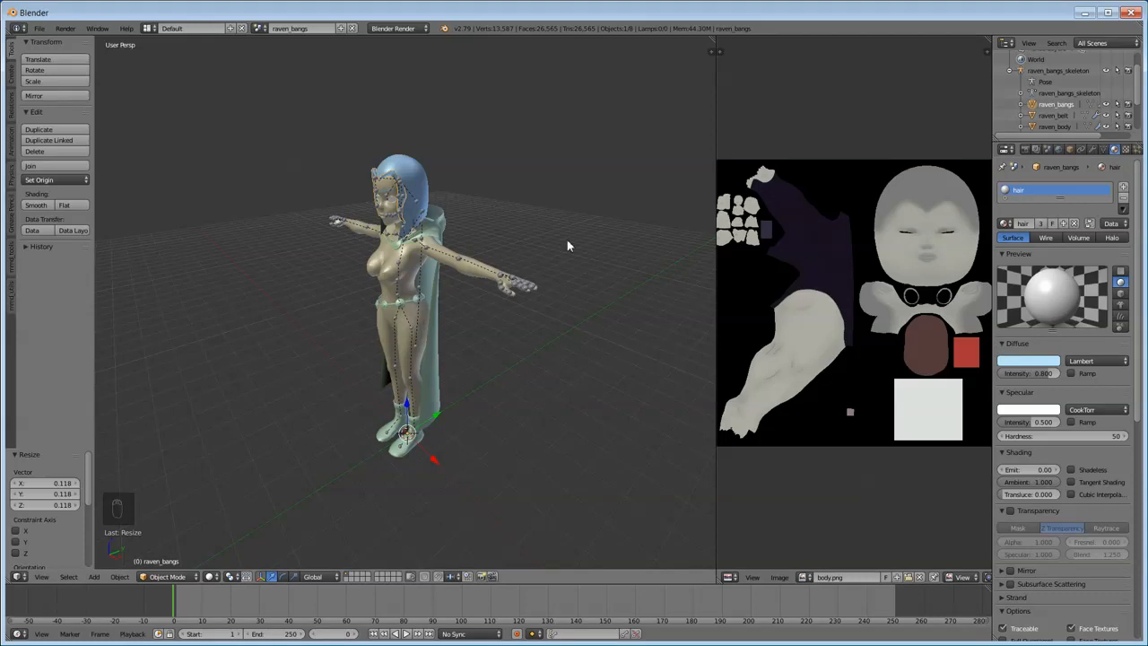
- Enter Edit Mode on the raven_bangs mesh and enlarge its material slot list
{"action": "key", "text": "Tab"}
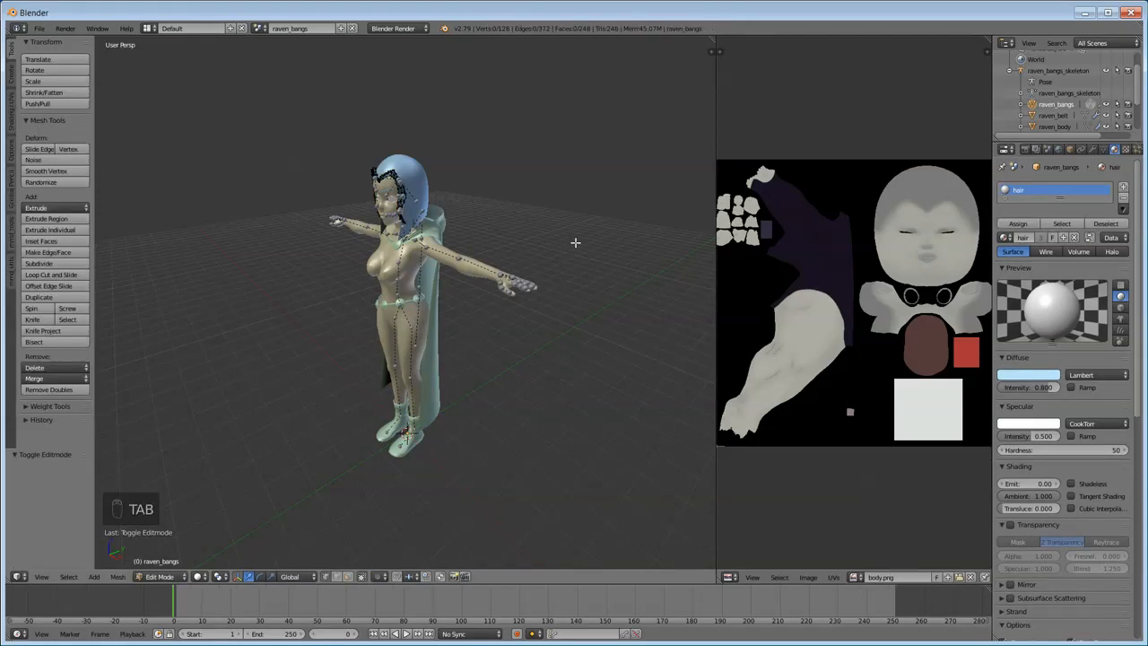
{"action": "mouse_move", "coordinate": [575, 243]}
{"action": "middle_mouse_down"}
{"action": "mouse_move", "coordinate": [646, 254]}
{"action": "mouse_move", "coordinate": [562, 249]}
{"action": "mouse_move", "coordinate": [583, 248]}
{"action": "middle_mouse_up"}
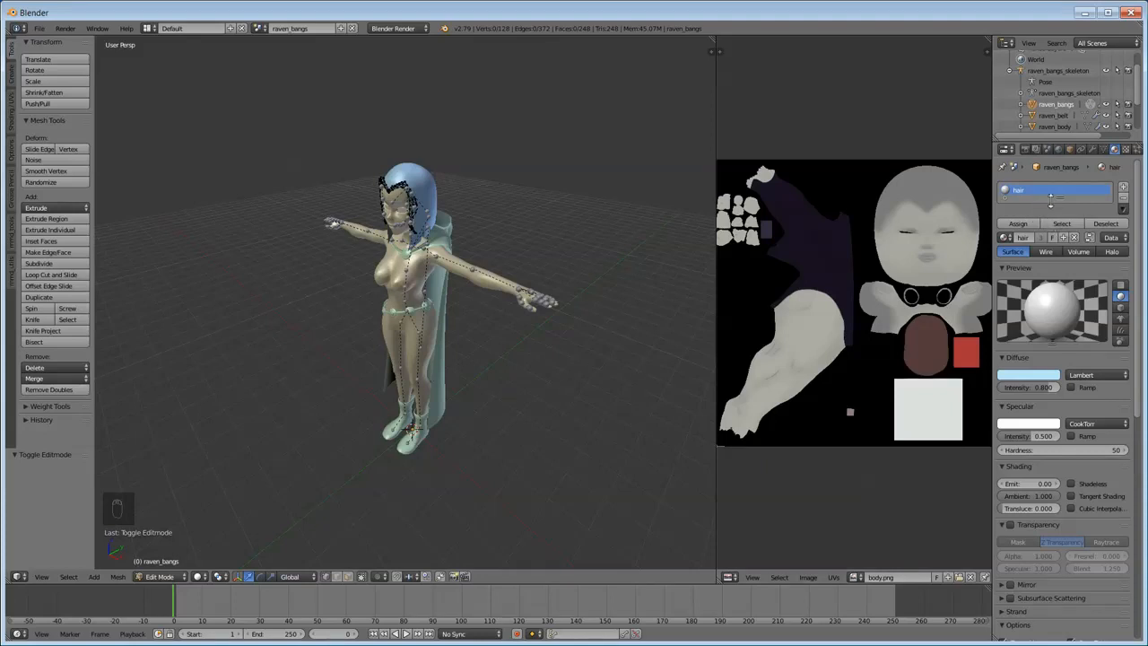
{"action": "left_click_drag", "start_coordinate": [1055, 196], "coordinate": [1058, 209]}
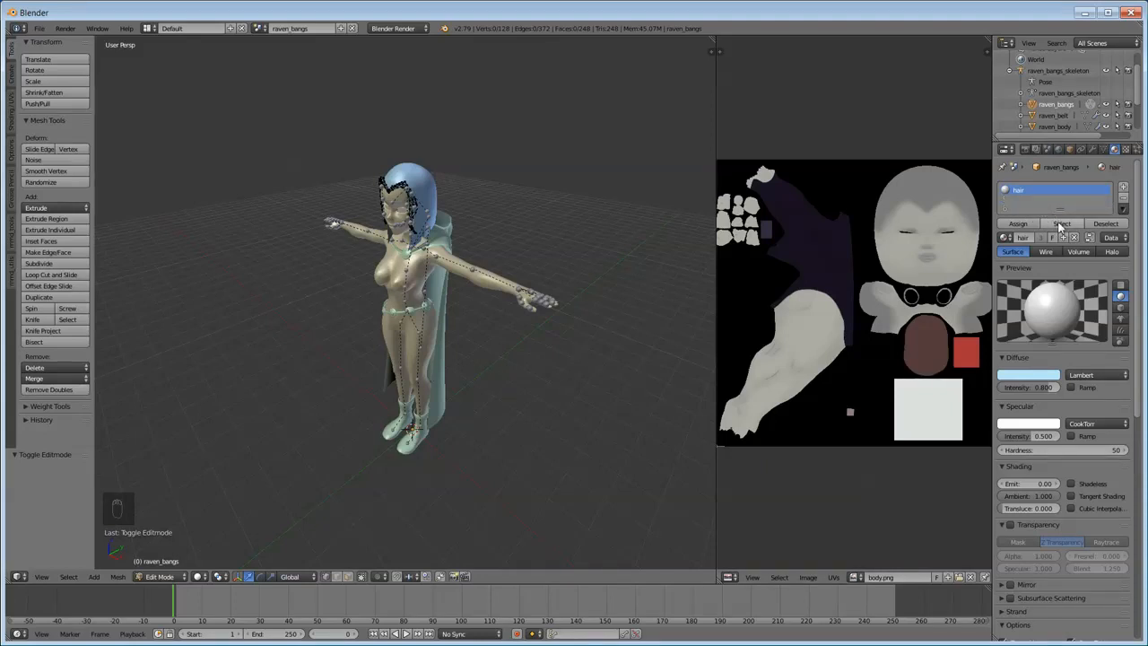
- Select the hair material faces of raven_bangs and assign the hair.png image to them in the UV editor
{"action": "left_click", "coordinate": [1062, 223]}
{"action": "scroll", "coordinate": [881, 413], "scroll_direction": "up", "scroll_amount": 1}
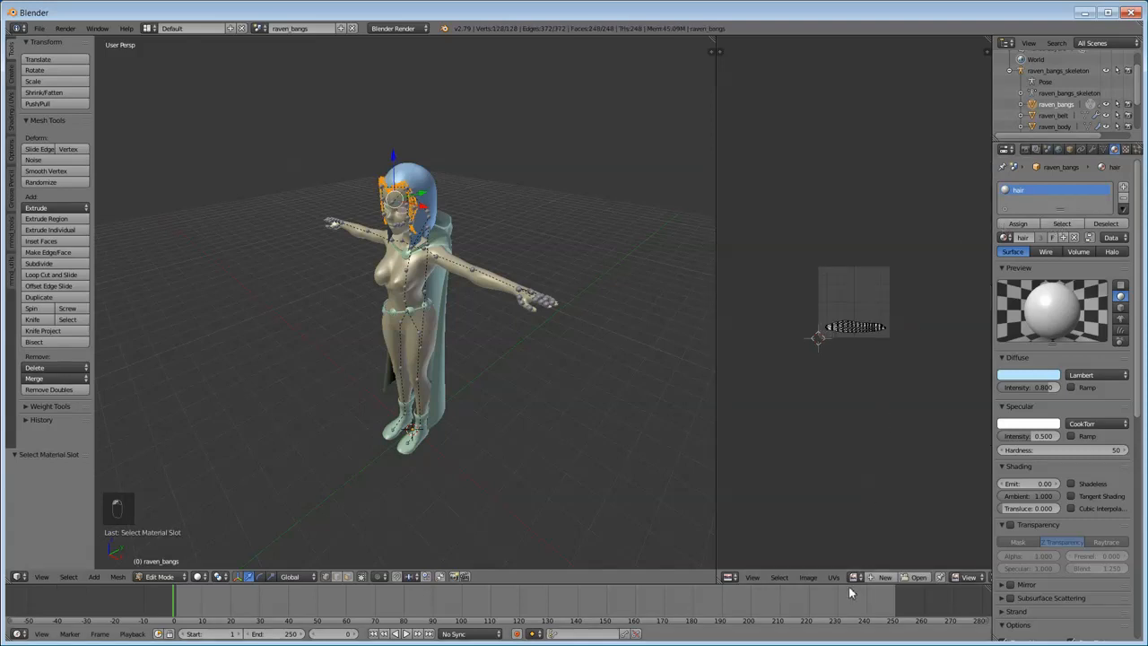
{"action": "left_click", "coordinate": [857, 577]}
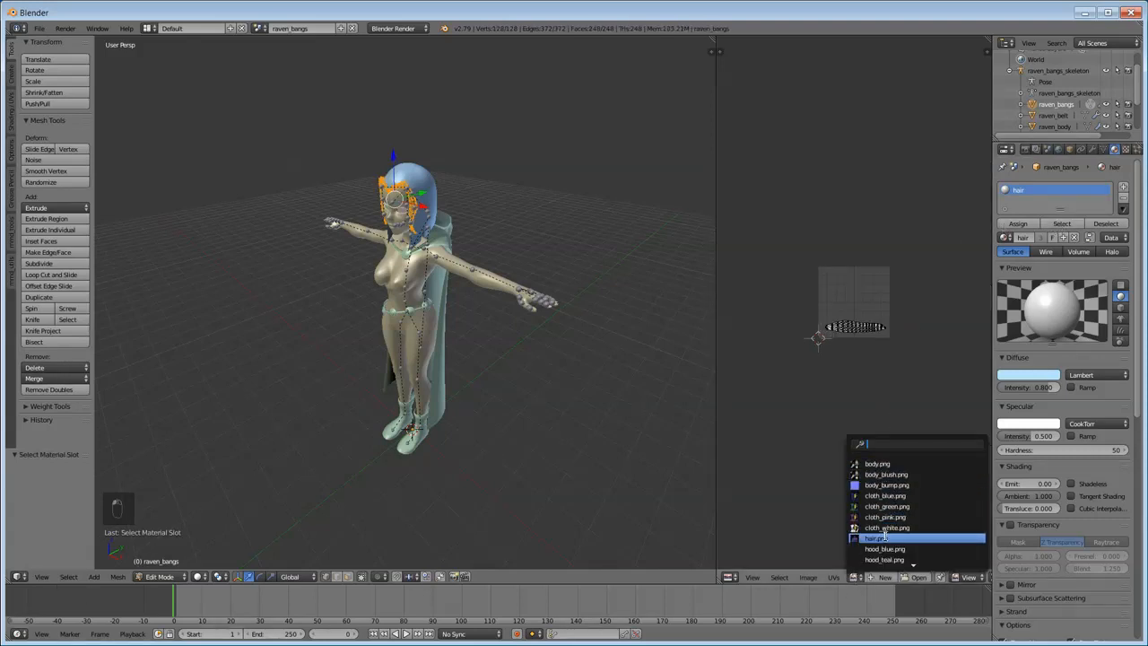
{"action": "left_click", "coordinate": [885, 539]}
{"action": "key", "text": "Home"}
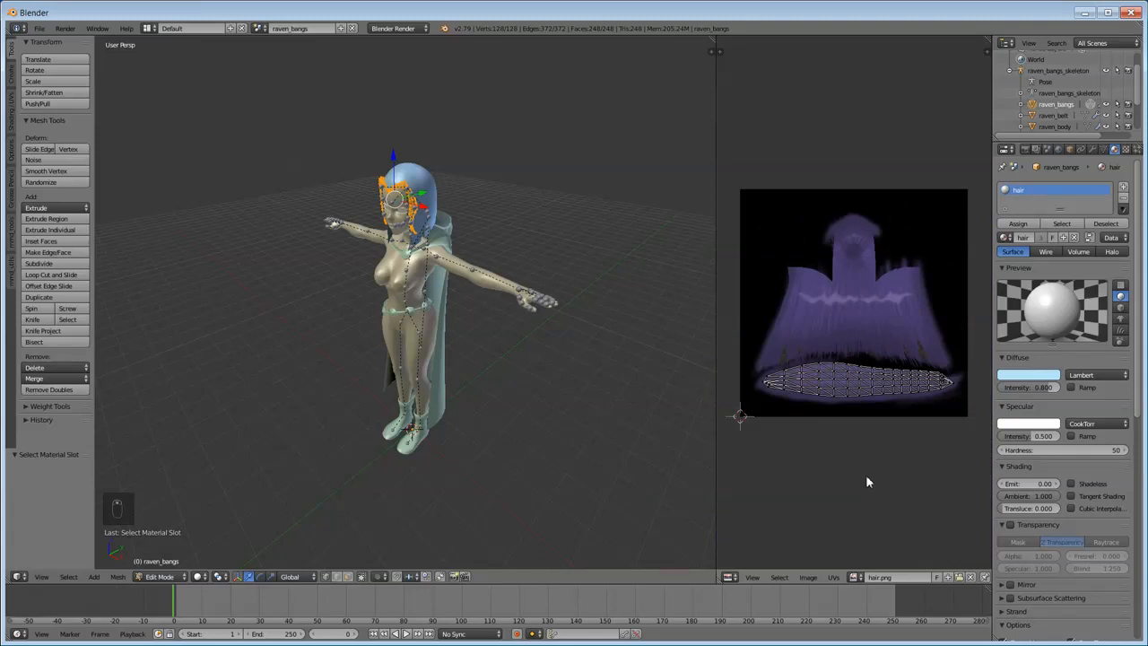
- Enter Edit Mode on raven_belt, select its cloth_blue material faces and assign the cloth_blue.png image to them
{"action": "left_click", "coordinate": [1063, 117]}
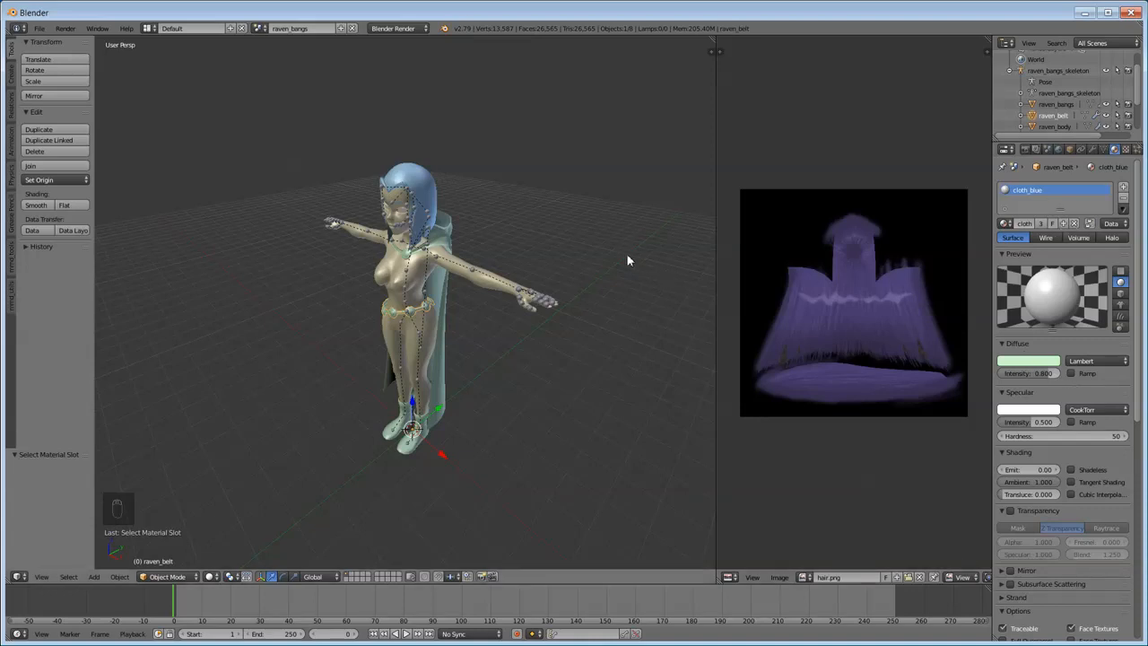
{"action": "key", "text": "Tab"}
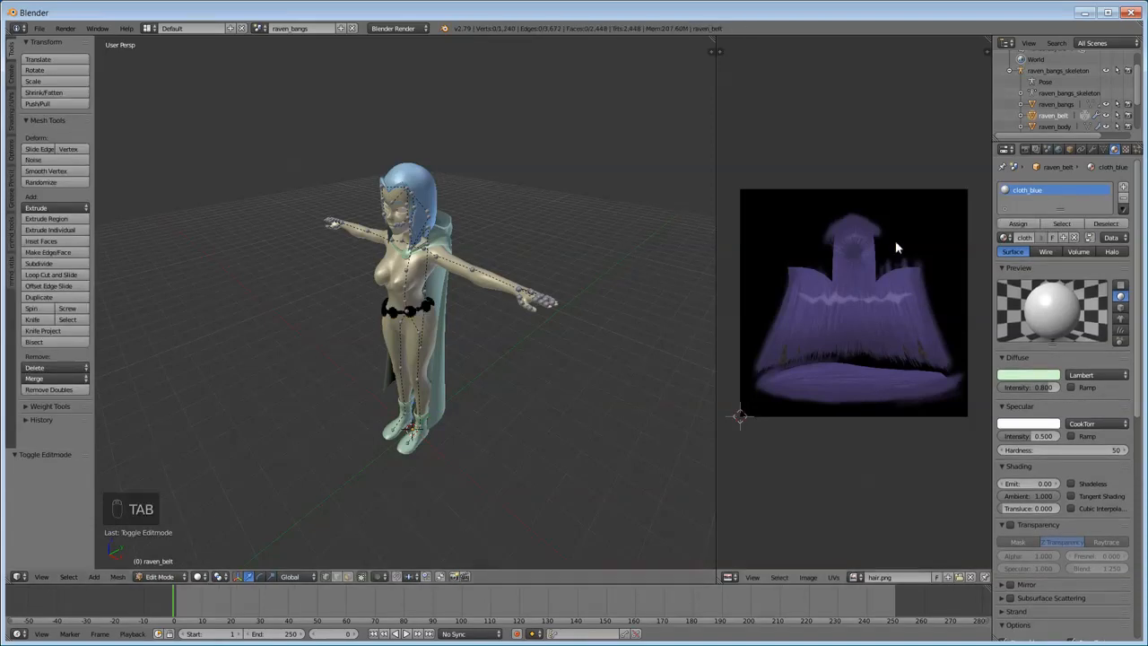
{"action": "left_click", "coordinate": [1064, 225]}
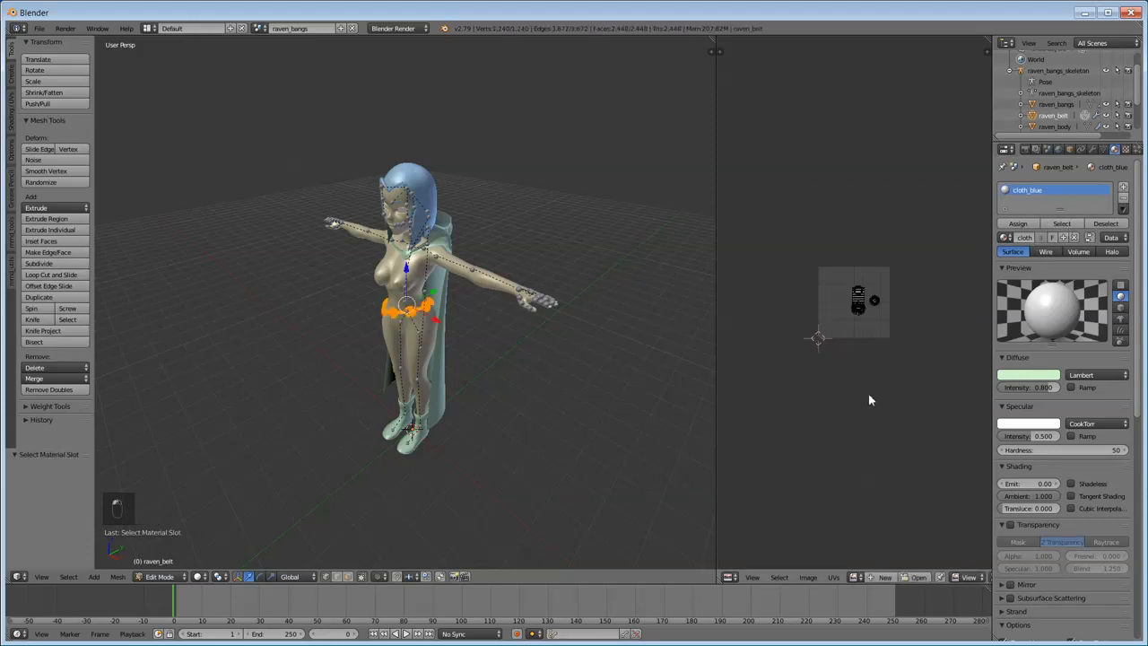
{"action": "left_click", "coordinate": [855, 576]}
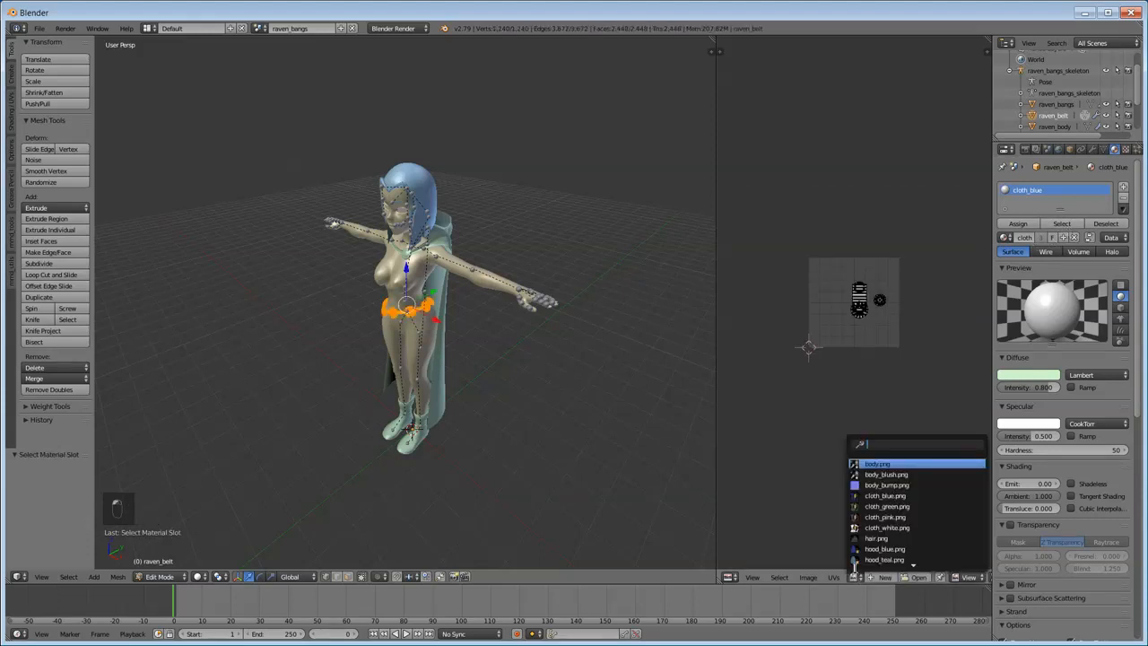
{"action": "left_click", "coordinate": [911, 496]}
- Enter Edit Mode on raven_body, assign body.png to its body material faces and deselect those faces
{"action": "left_click", "coordinate": [1063, 127]}
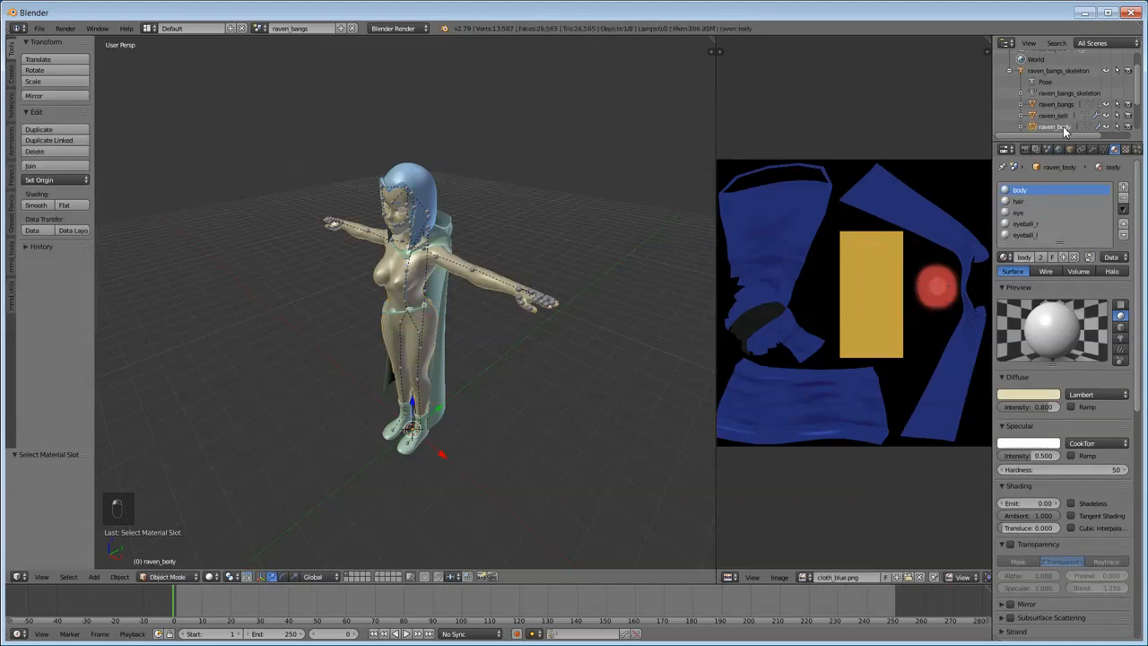
{"action": "key", "text": "Tab"}
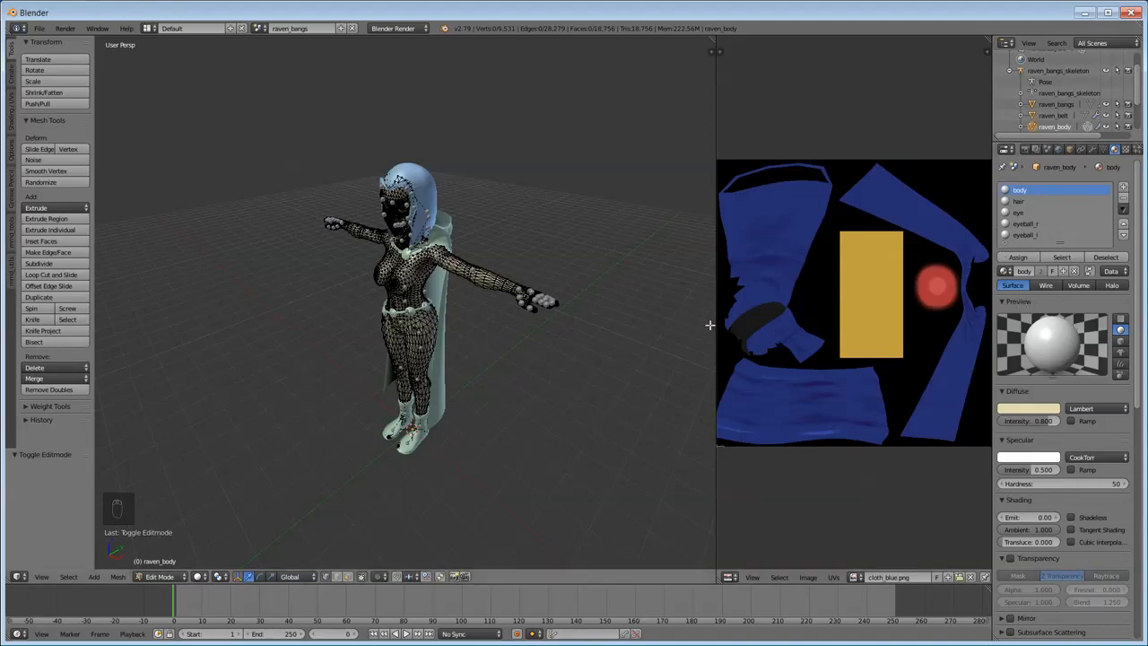
{"action": "left_click", "coordinate": [1076, 260]}
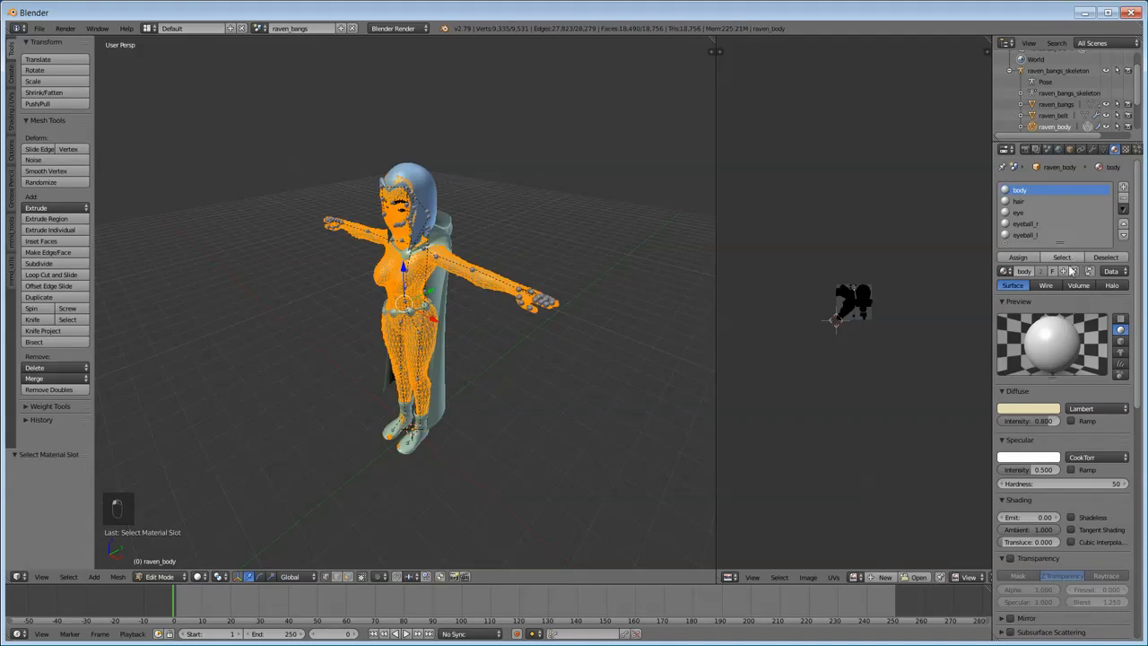
{"action": "left_click", "coordinate": [853, 578]}
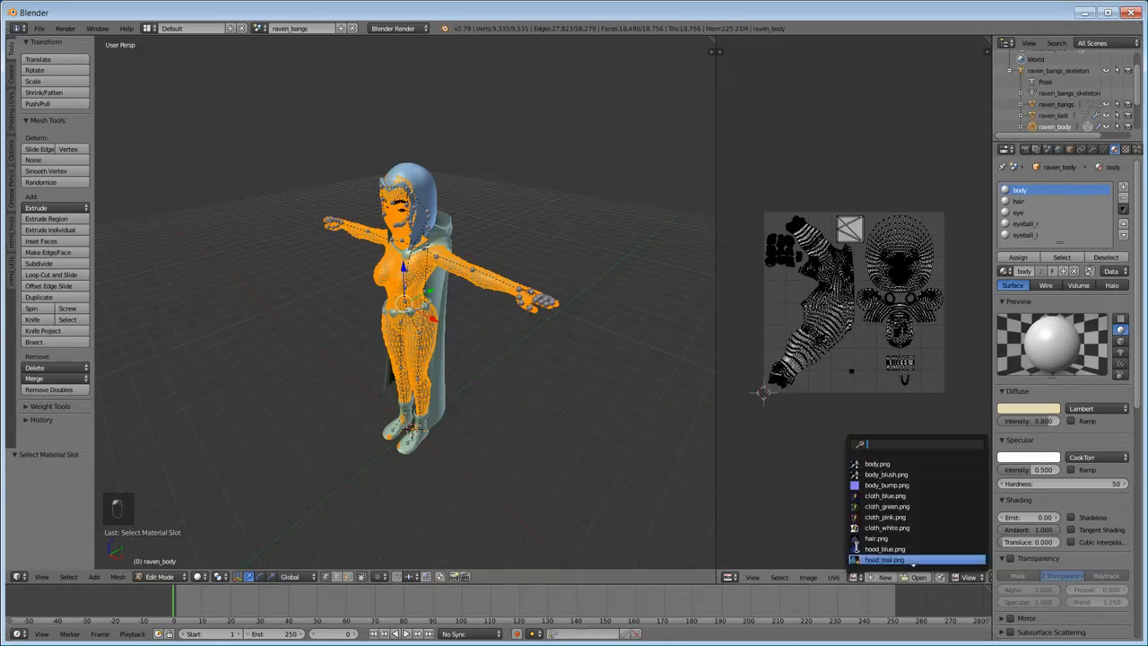
{"action": "left_click", "coordinate": [872, 466]}
{"action": "scroll", "coordinate": [873, 466], "scroll_direction": "down", "scroll_amount": 5}
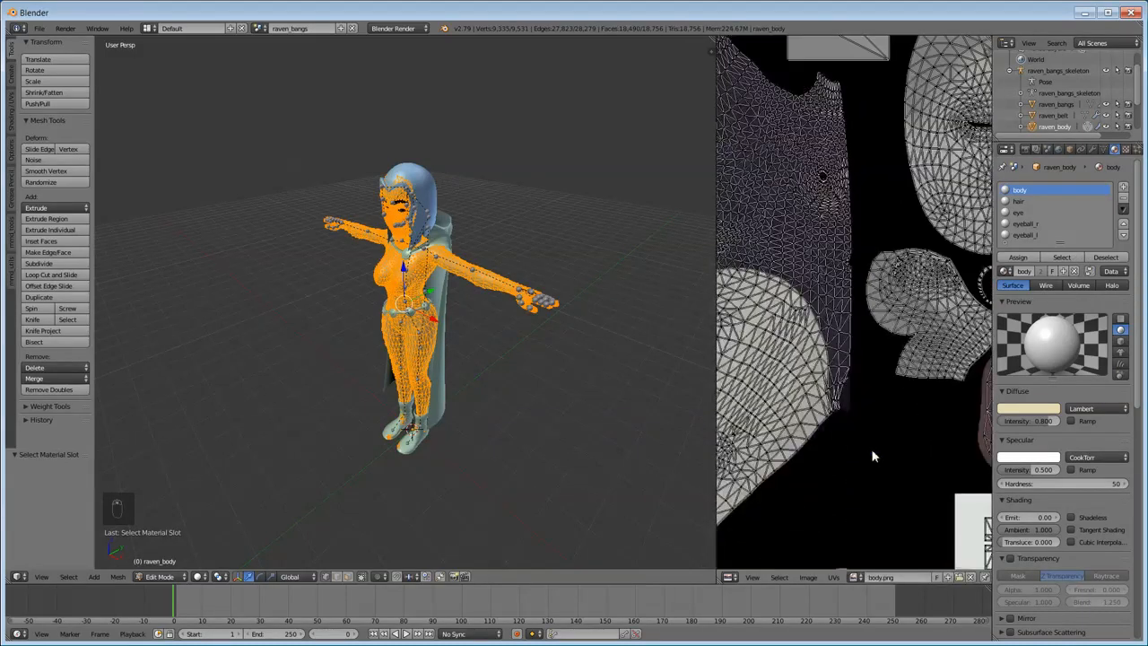
{"action": "left_click", "coordinate": [1106, 258]}
- Select the hair material faces of raven_body, assign hair.png to them and deselect them again
{"action": "left_click", "coordinate": [1045, 204]}
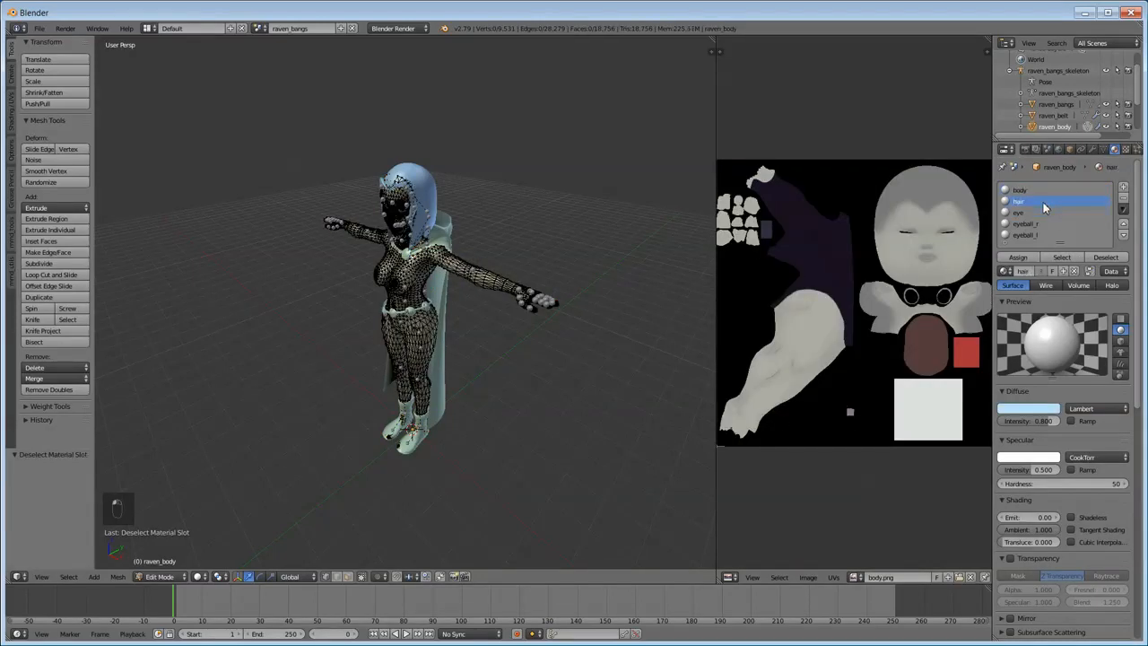
{"action": "left_click", "coordinate": [1062, 257]}
{"action": "left_click", "coordinate": [859, 578]}
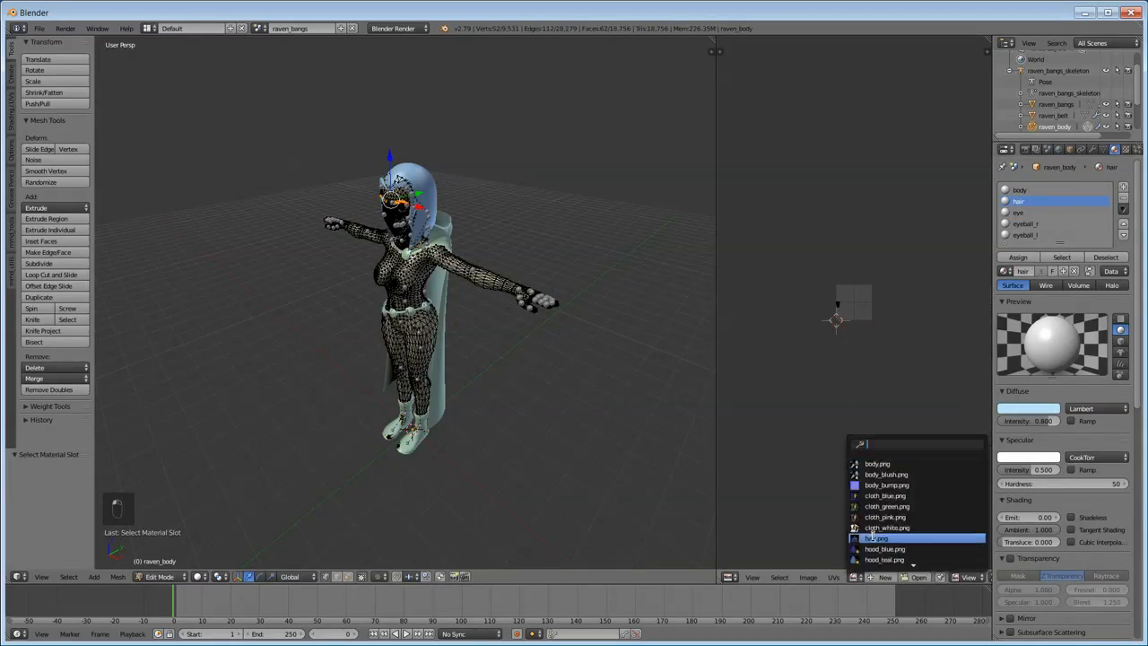
{"action": "left_click", "coordinate": [901, 536]}
{"action": "left_click", "coordinate": [1106, 258]}
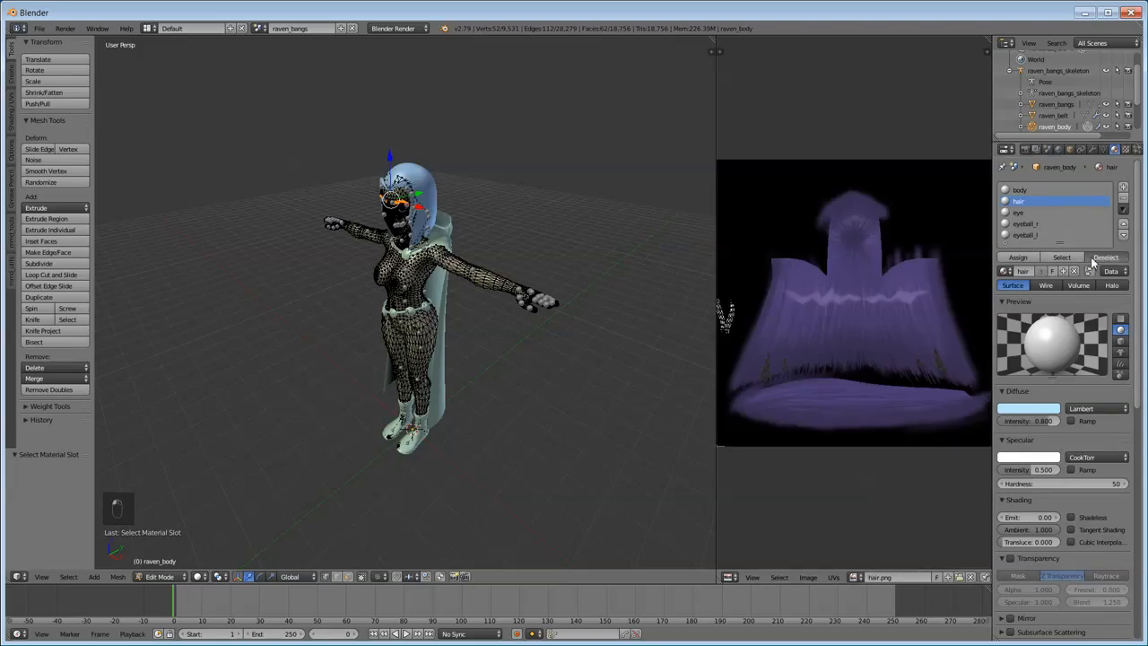
- Select the geometry of raven_body's eye material and delete its vertices
{"action": "left_click", "coordinate": [1045, 213]}
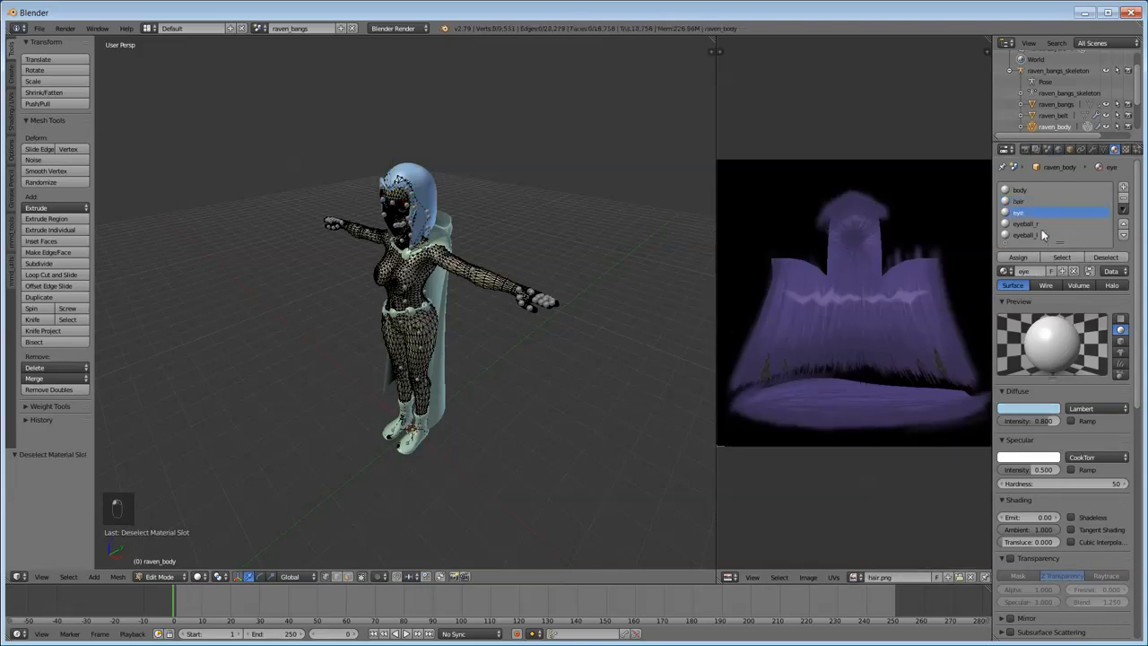
{"action": "left_click", "coordinate": [1061, 258]}
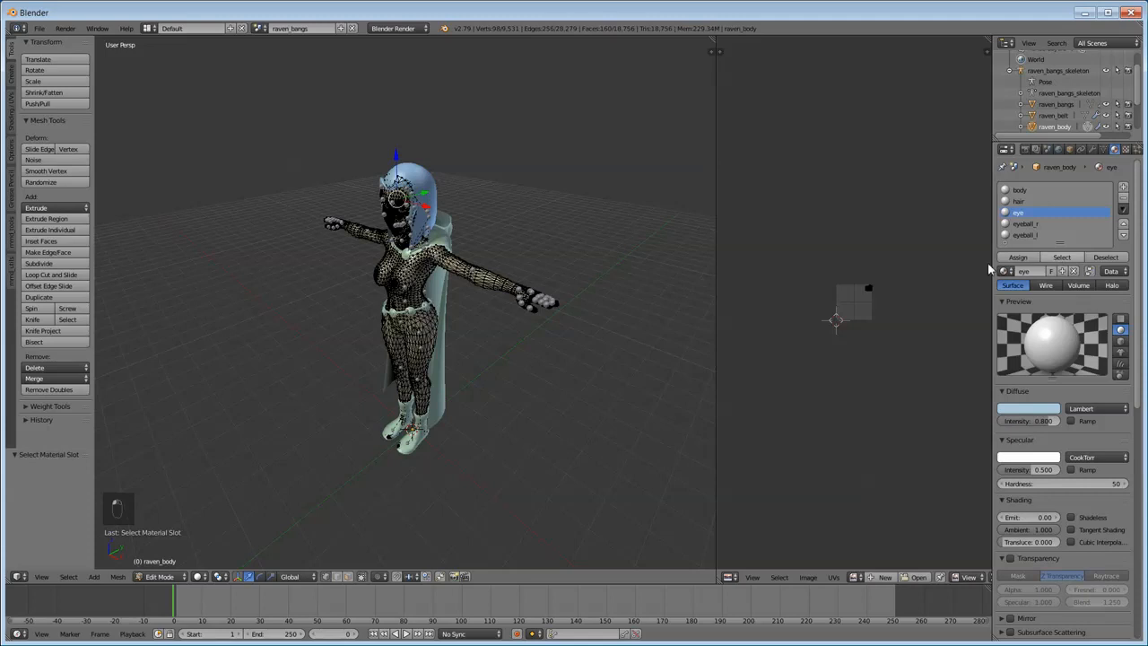
{"action": "key", "text": "Delete"}
{"action": "left_click", "coordinate": [550, 275]}
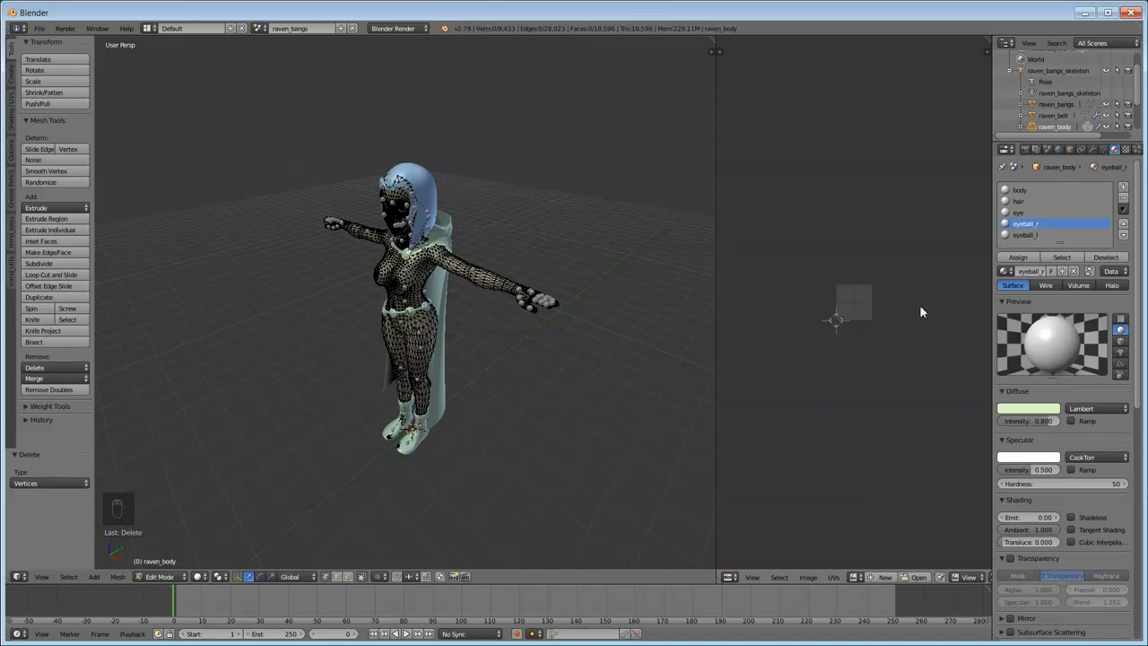
- Select the eyeball_r and eyeball_l material faces, select all their UVs and assign the iris.png image
{"action": "left_click", "coordinate": [1061, 257]}
{"action": "left_click", "coordinate": [1025, 234]}
{"action": "left_click", "coordinate": [1061, 257]}
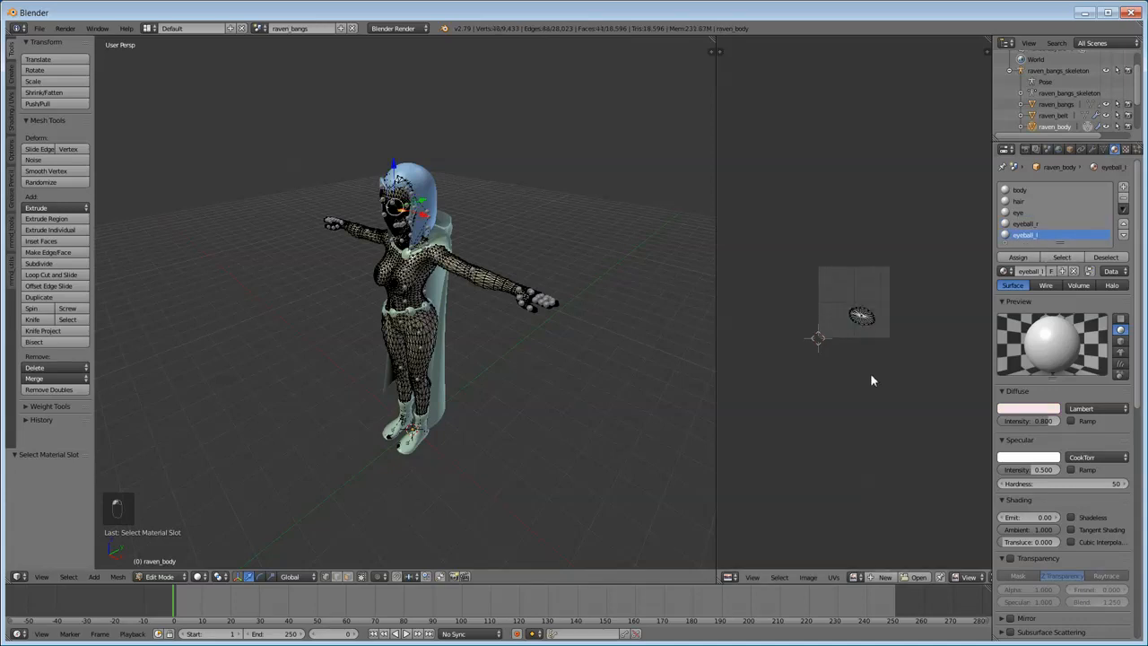
{"action": "scroll", "coordinate": [869, 380], "scroll_direction": "up", "scroll_amount": 5}
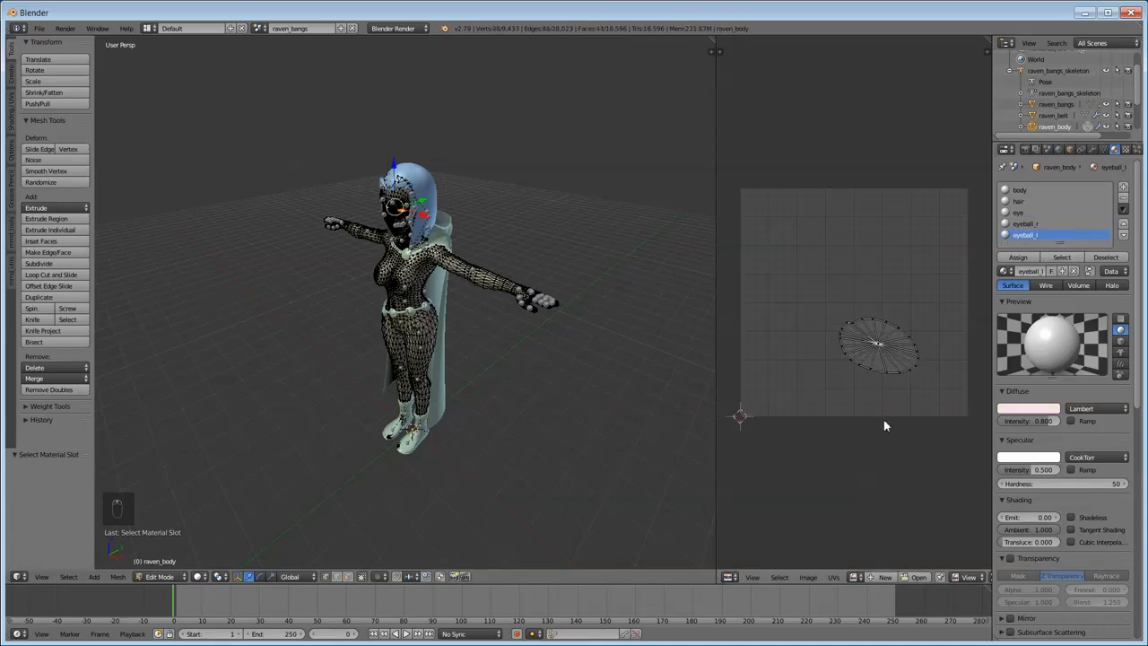
{"action": "key", "text": "a"}
{"action": "left_click", "coordinate": [858, 577]}
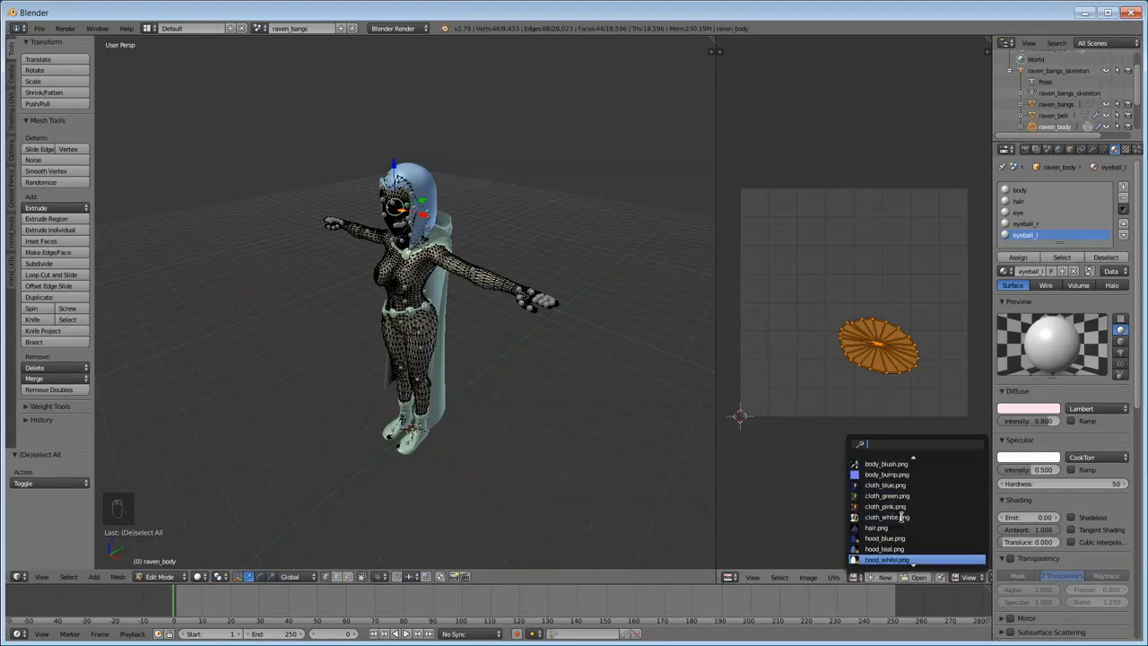
{"action": "left_click", "coordinate": [889, 560]}
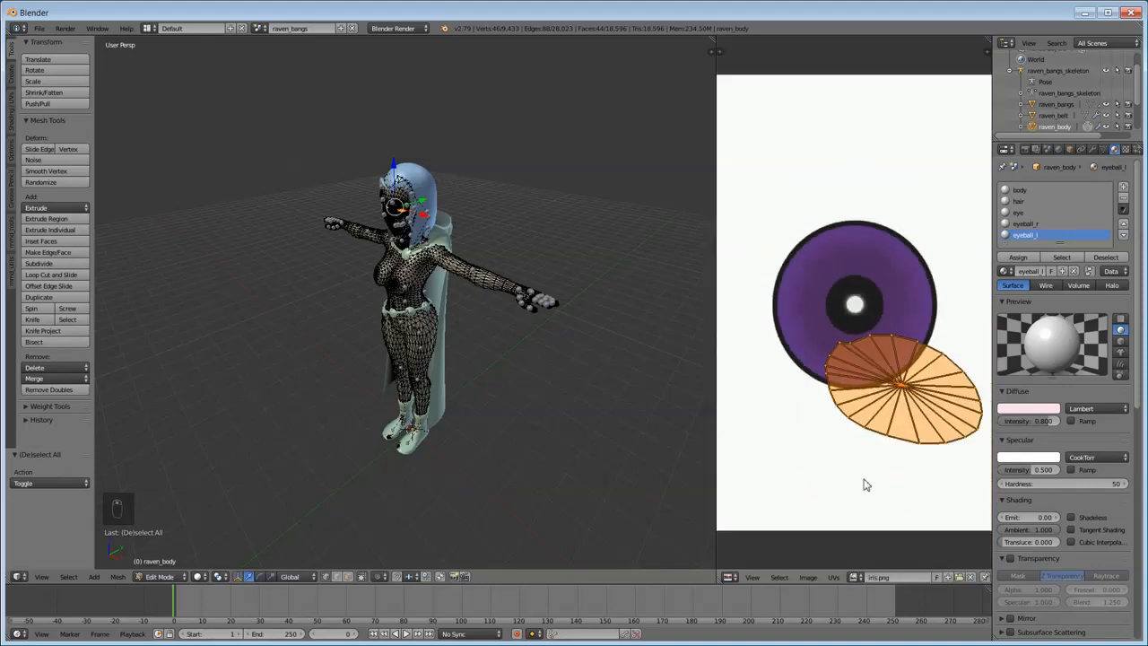
- Center the selected eyeball UVs on the iris and scale them up to about 1.84 times
{"action": "key", "text": "g"}
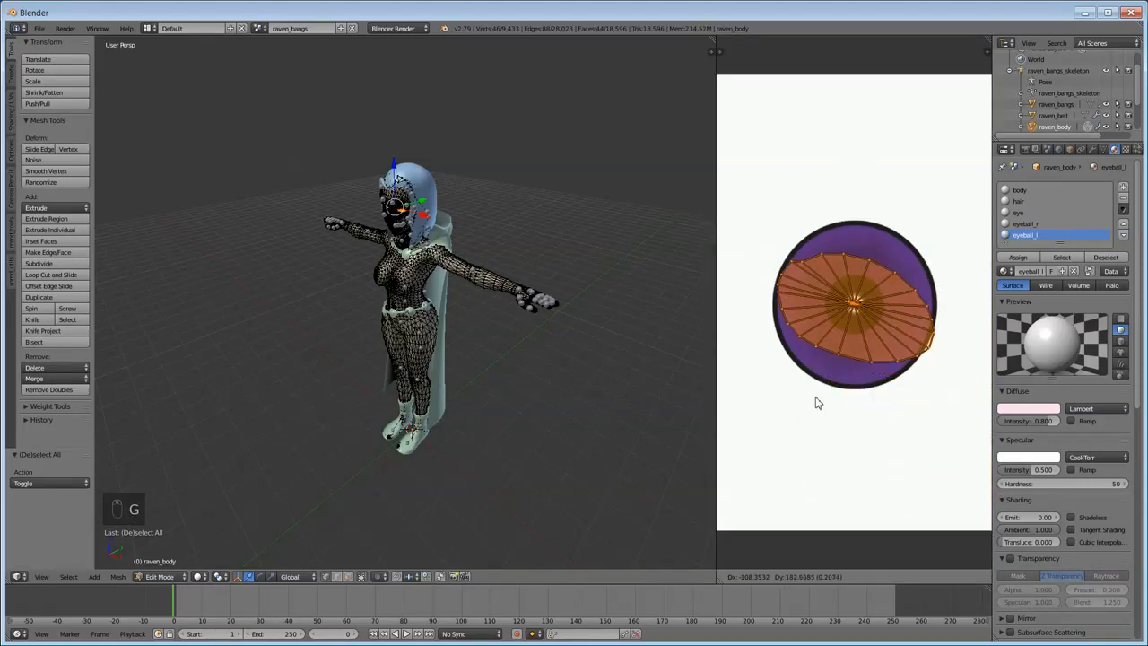
{"action": "left_click", "coordinate": [818, 403]}
{"action": "key", "text": "s"}
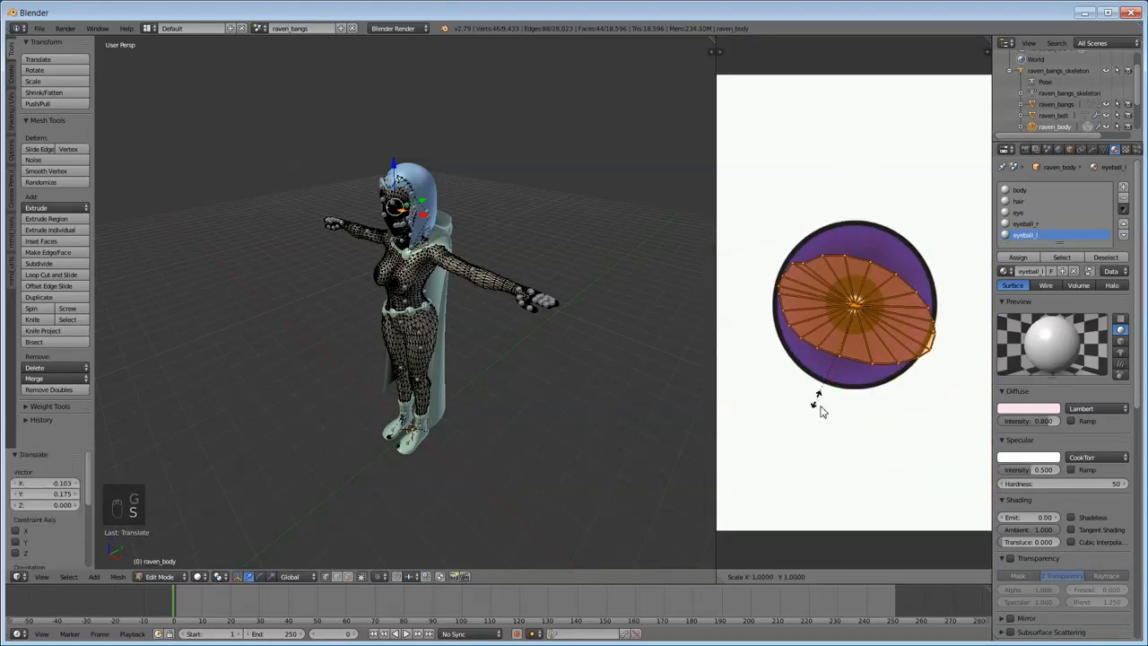
{"action": "left_click", "coordinate": [834, 491]}
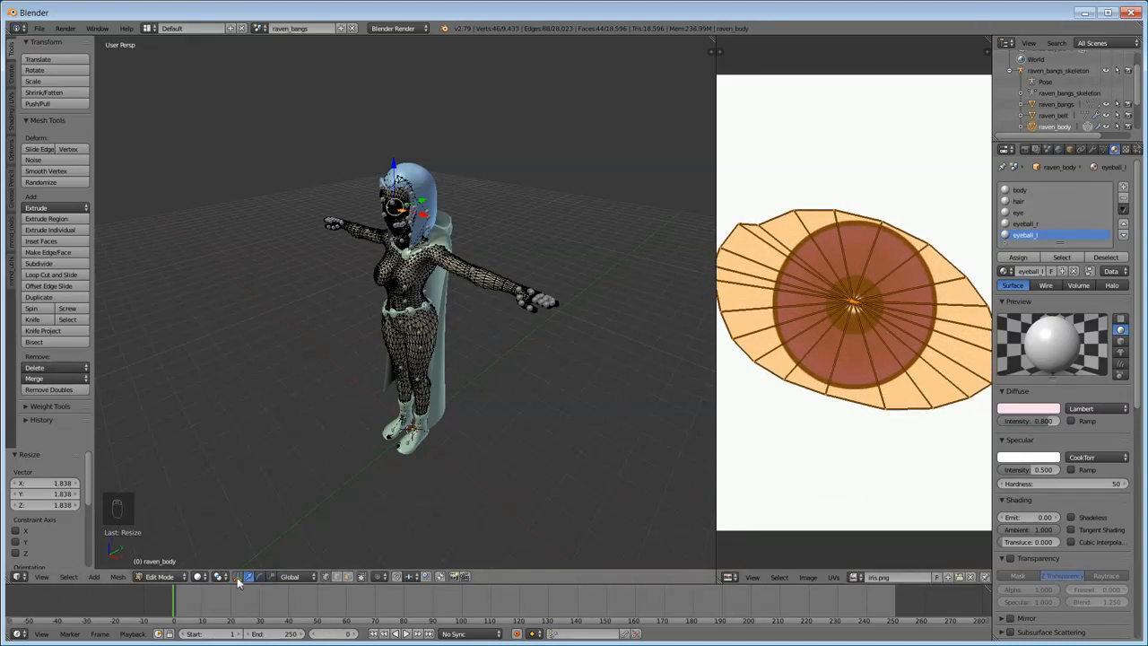
- Switch the 3D view's display to textured shading
{"action": "left_click", "coordinate": [199, 576]}
{"action": "left_click", "coordinate": [207, 528]}
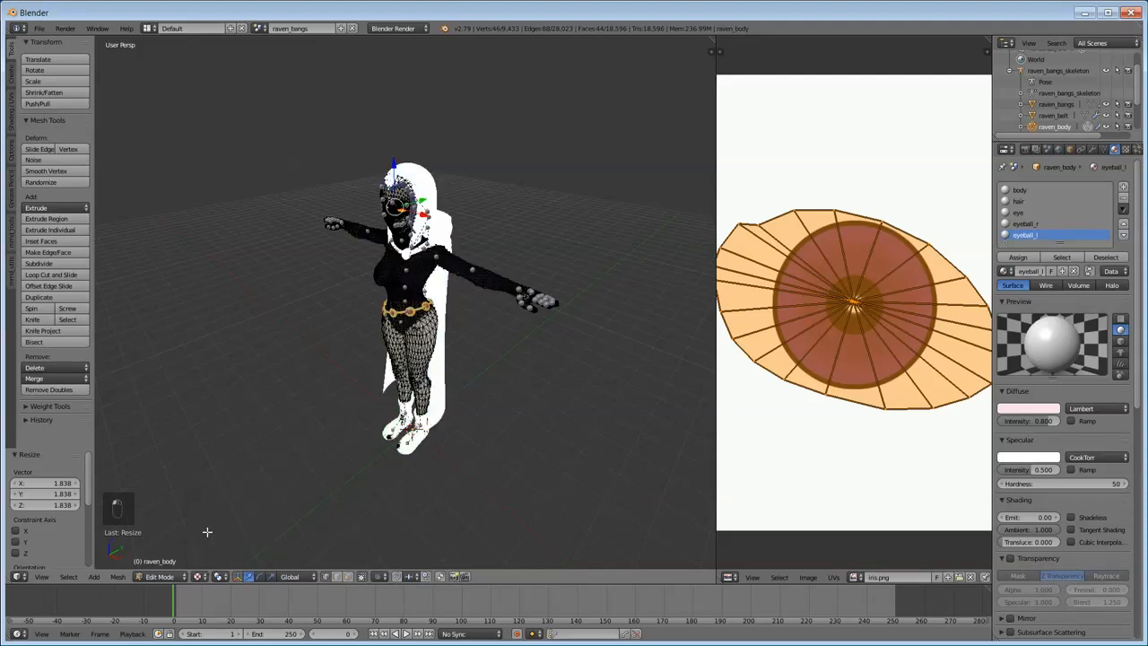
{"action": "scroll", "coordinate": [1058, 230], "scroll_direction": "down", "scroll_amount": 2}
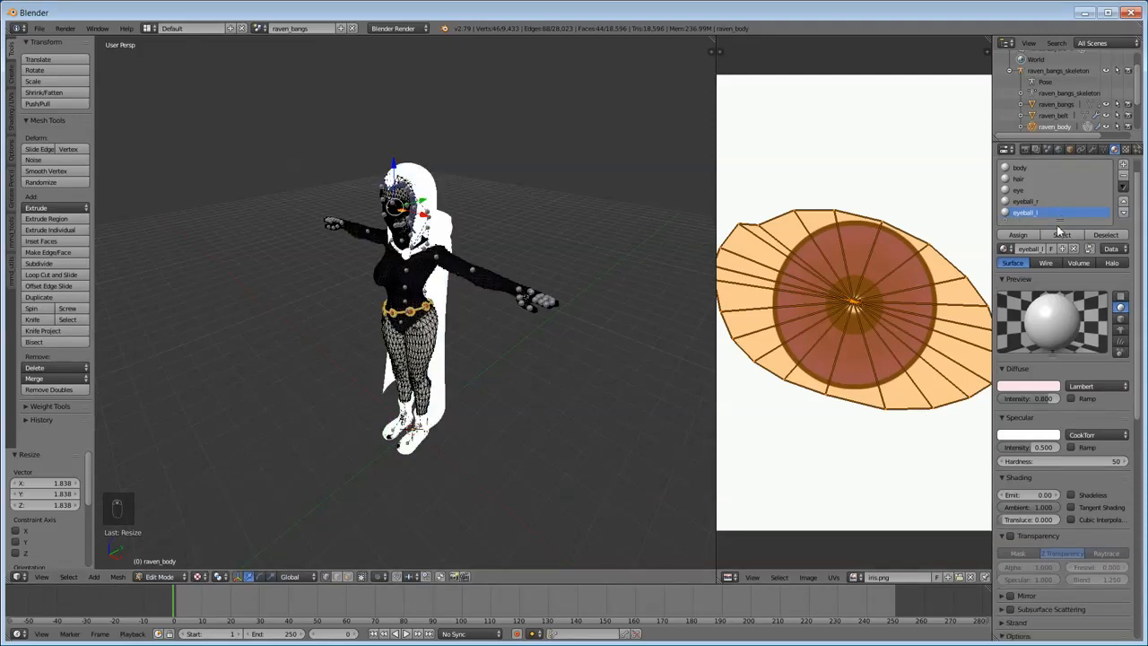
{"action": "scroll", "coordinate": [1058, 229], "scroll_direction": "up", "scroll_amount": 2}
- Enter Edit Mode on raven_cape, select its cloth_blue material faces and assign cloth_blue.png to them
{"action": "scroll", "coordinate": [1060, 97], "scroll_direction": "down", "scroll_amount": 1}
{"action": "left_click", "coordinate": [1055, 117]}
{"action": "key", "text": "Tab"}
{"action": "left_click", "coordinate": [1059, 223]}
{"action": "left_click", "coordinate": [854, 576]}
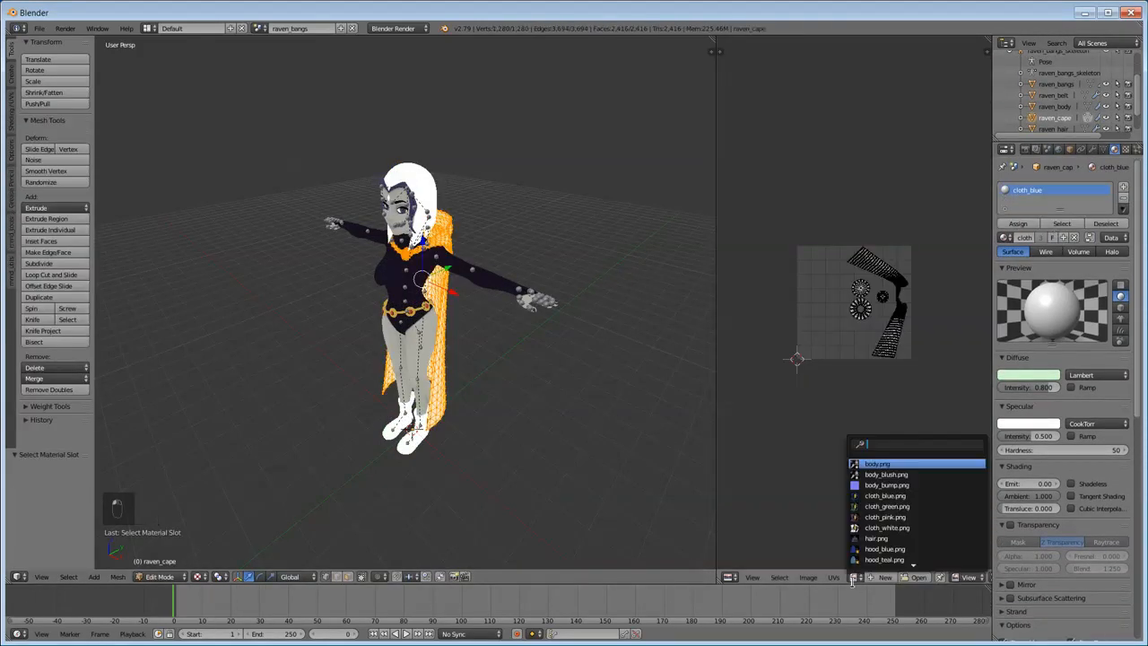
{"action": "left_click", "coordinate": [888, 497]}
- Enter Edit Mode on raven_hair, select its hair material faces and assign hair.png to them
{"action": "scroll", "coordinate": [883, 406], "scroll_direction": "down", "scroll_amount": 4}
{"action": "left_click", "coordinate": [1053, 103]}
{"action": "key", "text": "Tab"}
{"action": "left_click", "coordinate": [1061, 224]}
{"action": "left_click", "coordinate": [854, 576]}
{"action": "left_click", "coordinate": [886, 533]}
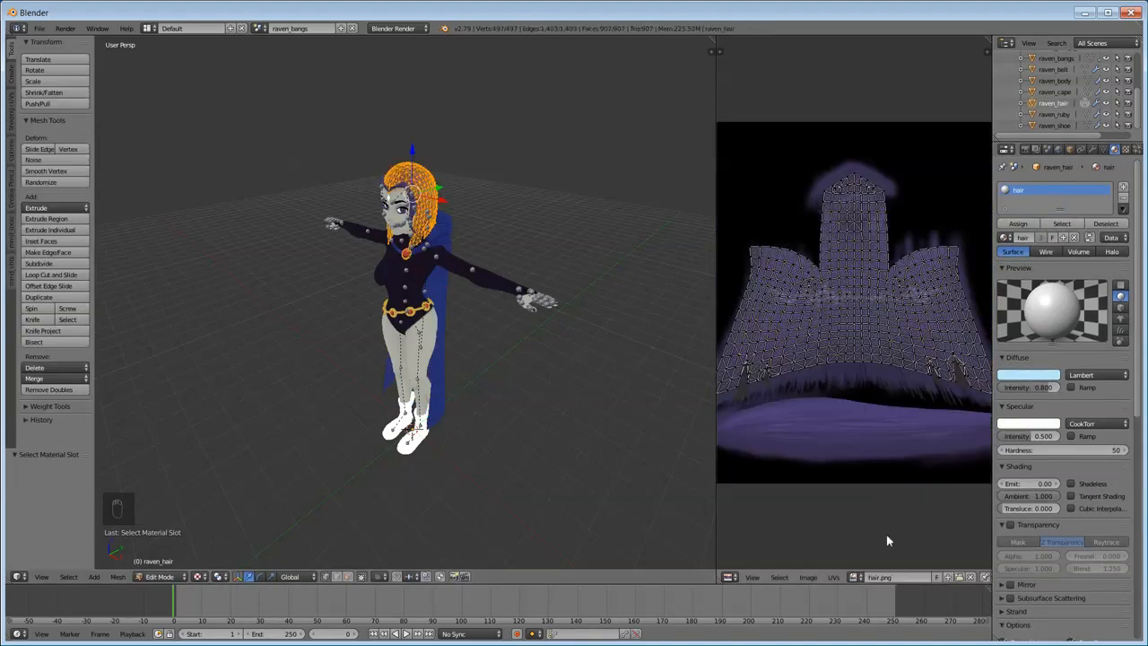
- Enter Edit Mode on raven_ruby, select its material faces and assign body.png to them
{"action": "left_click", "coordinate": [1054, 114]}
{"action": "key", "text": "Tab"}
{"action": "left_click", "coordinate": [1061, 223]}
{"action": "left_click", "coordinate": [854, 577]}
{"action": "left_click", "coordinate": [900, 461]}
- Select raven_shoe's cloth_blue material faces in Edit Mode, assign cloth_blue.png to them and return to Object Mode
{"action": "left_click", "coordinate": [1054, 126]}
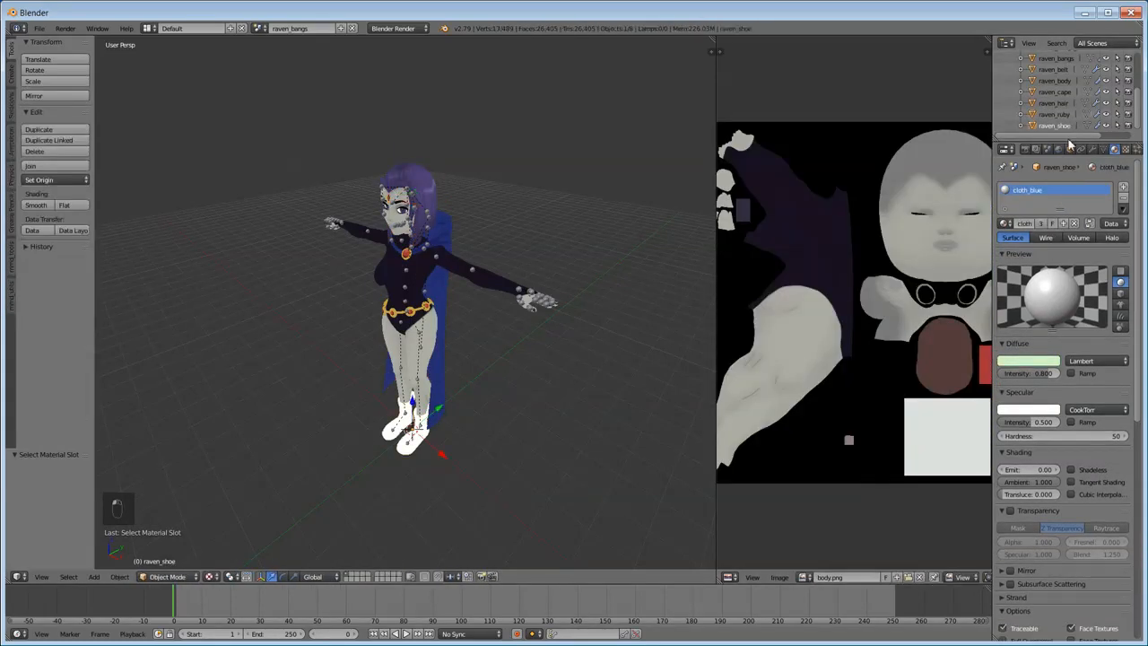
{"action": "key", "text": "Tab"}
{"action": "left_click", "coordinate": [1061, 223]}
{"action": "left_click", "coordinate": [854, 577]}
{"action": "left_click", "coordinate": [885, 486]}
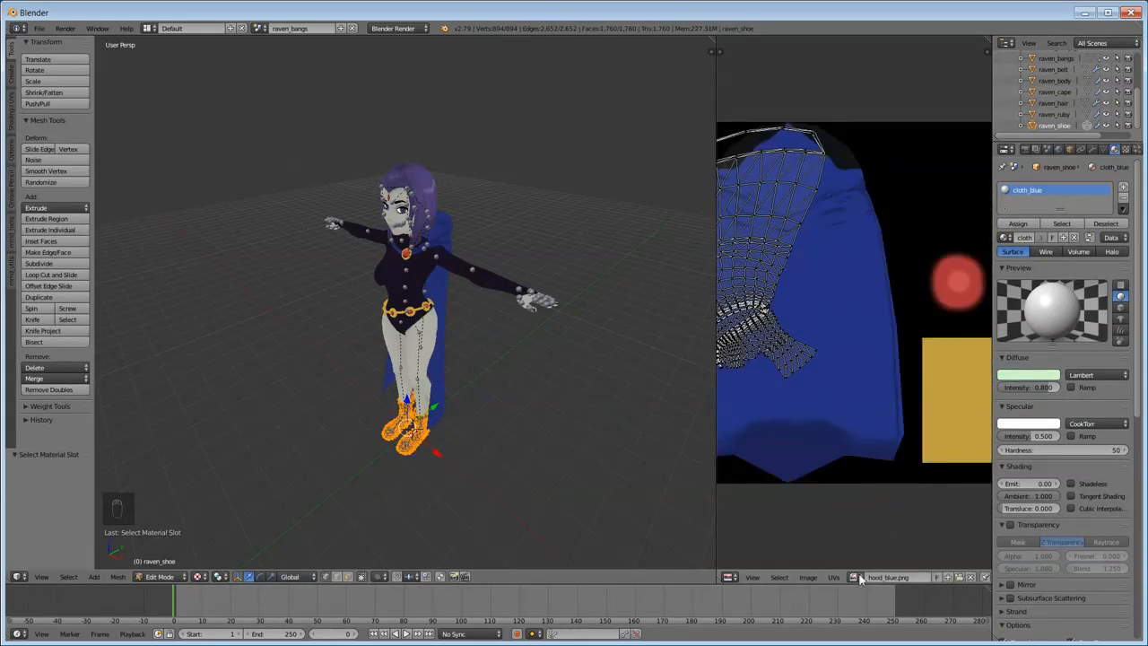
{"action": "left_click", "coordinate": [854, 576]}
{"action": "left_click", "coordinate": [886, 474]}
{"action": "key", "text": "Tab"}
- Collapse the raven_bangs_skeleton hierarchy in the outliner and select the armature
{"action": "middle_click_drag", "start_coordinate": [555, 455], "coordinate": [643, 457]}
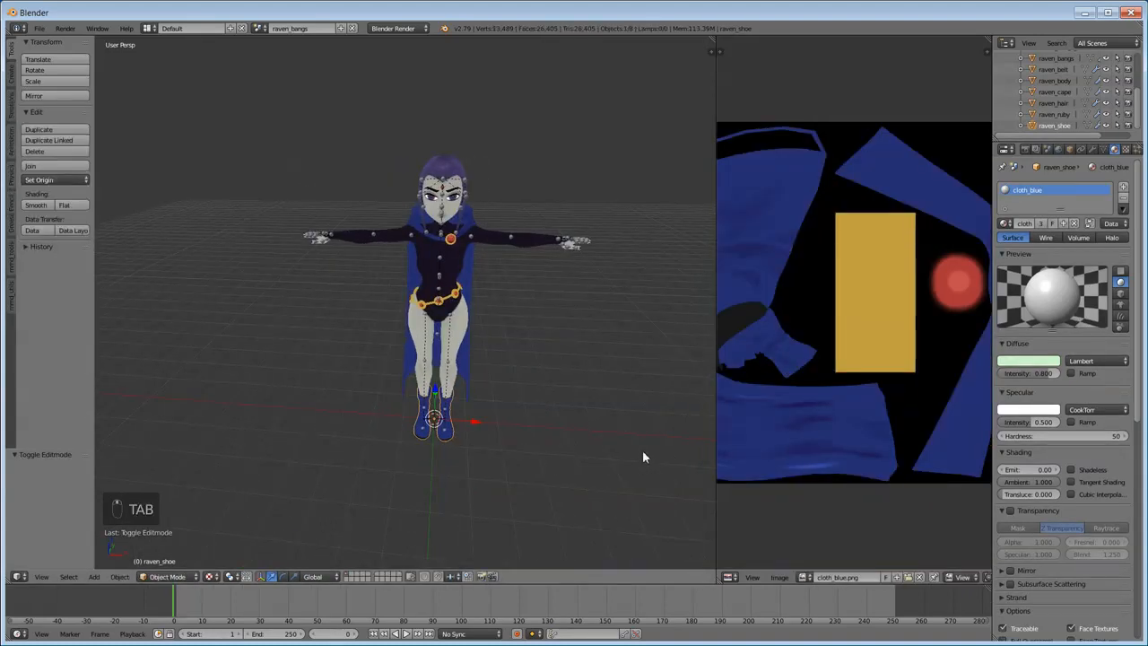
{"action": "middle_click_drag", "start_coordinate": [558, 465], "coordinate": [598, 458]}
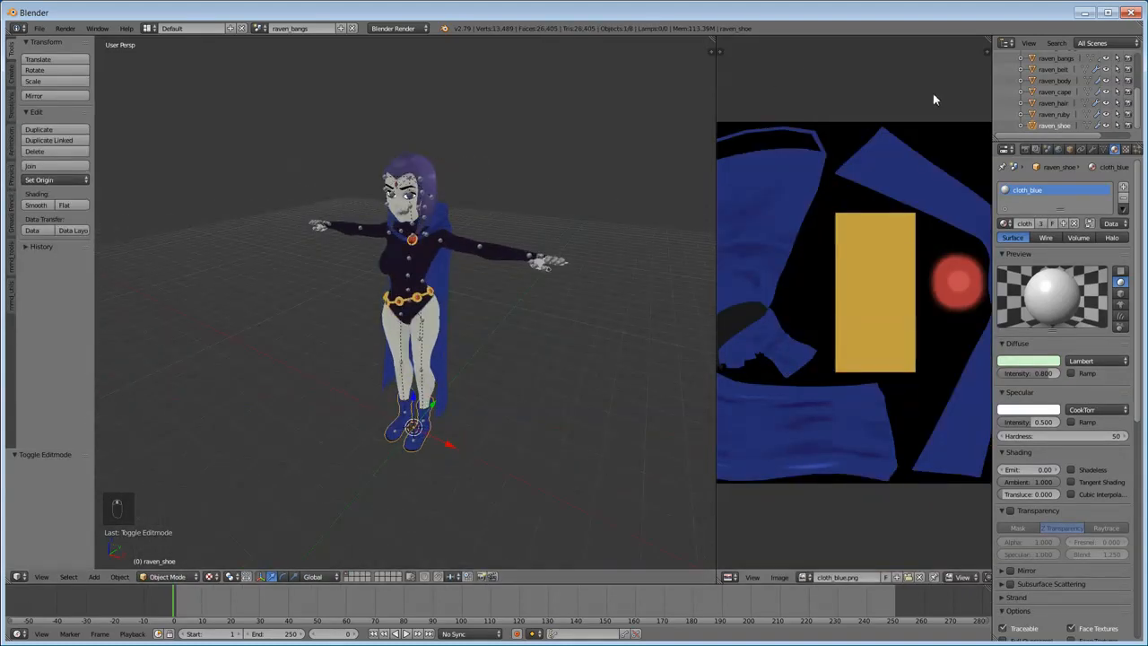
{"action": "scroll", "coordinate": [1017, 100], "scroll_direction": "up", "scroll_amount": 3}
{"action": "left_click", "coordinate": [1010, 89]}
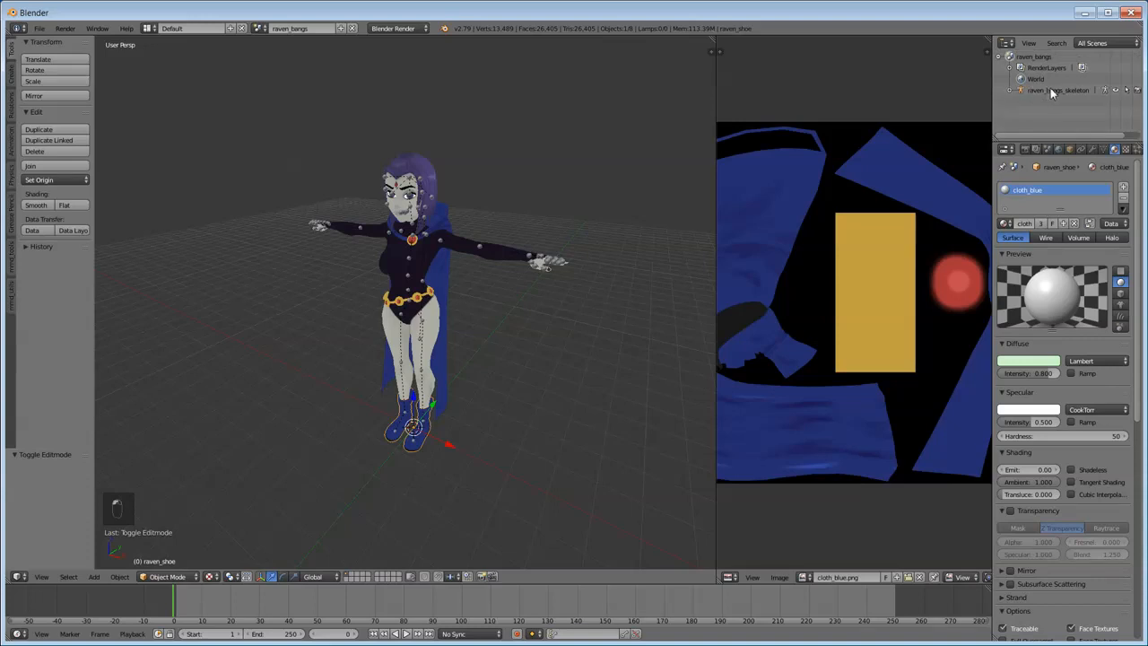
{"action": "left_click", "coordinate": [1050, 89]}
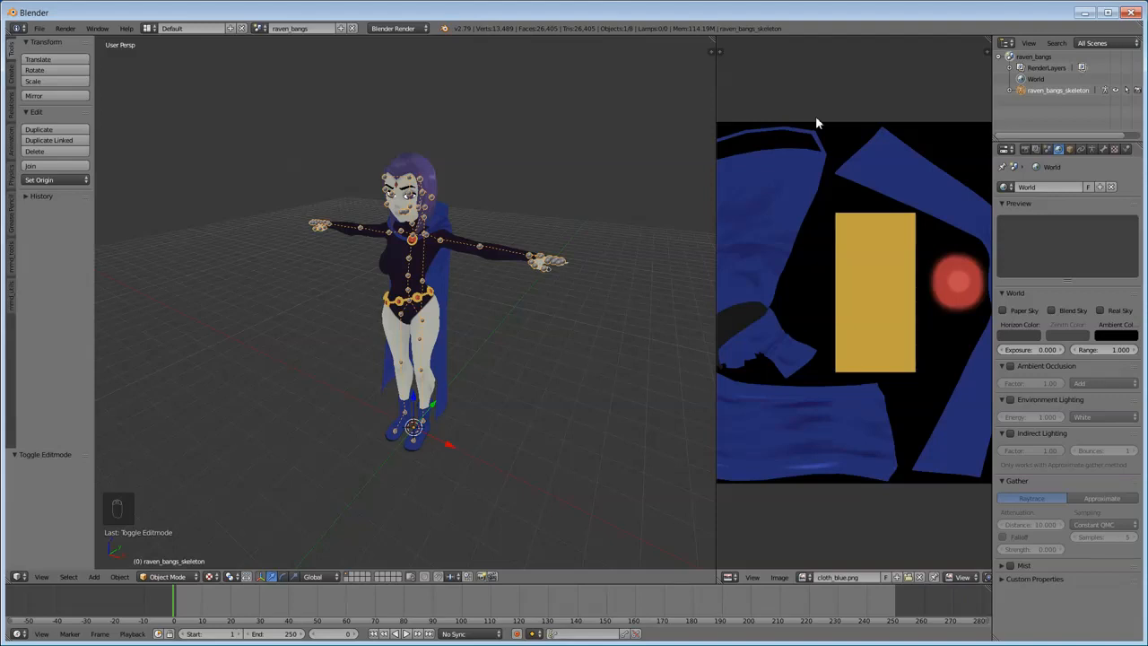
- Maximize the program window
{"action": "left_click", "coordinate": [39, 28]}
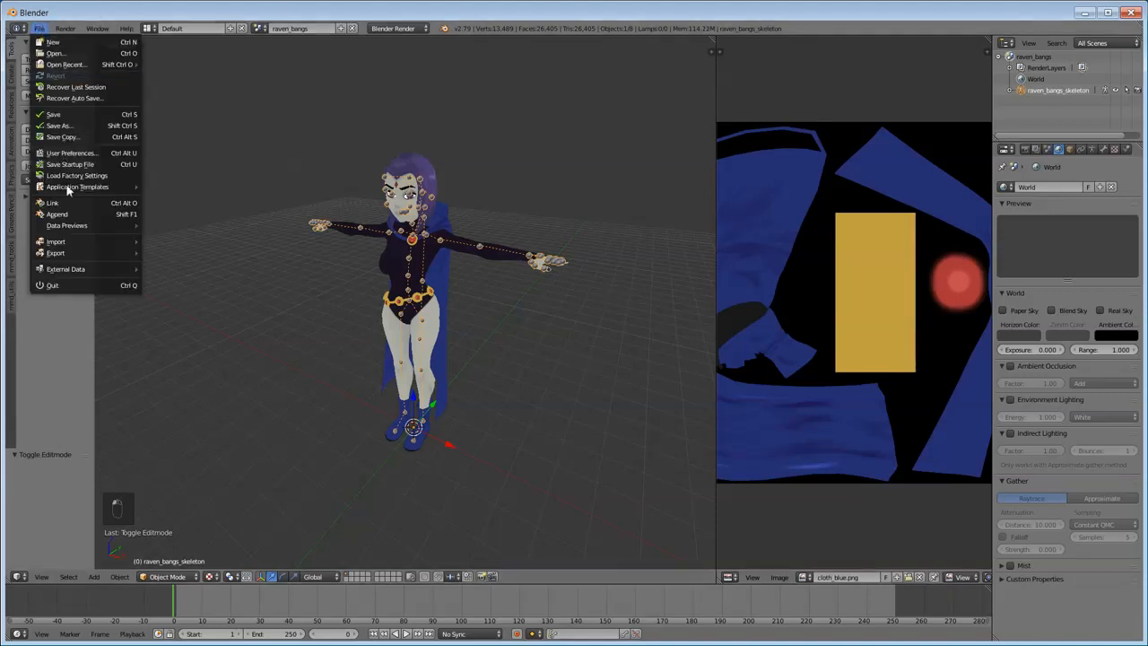
{"action": "double_click", "coordinate": [513, 16]}
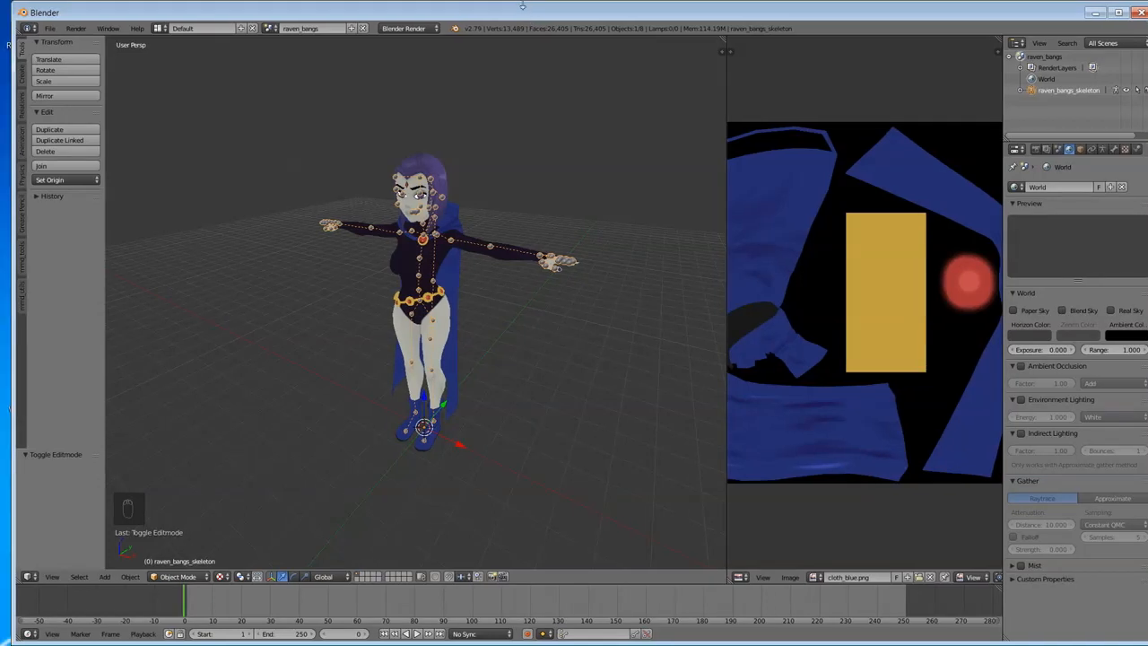
{"action": "left_click", "coordinate": [1121, 11]}
- Expand the raven_bangs_skeleton hierarchy in the outliner, select raven_body and display its modifiers
{"action": "left_click", "coordinate": [1015, 86]}
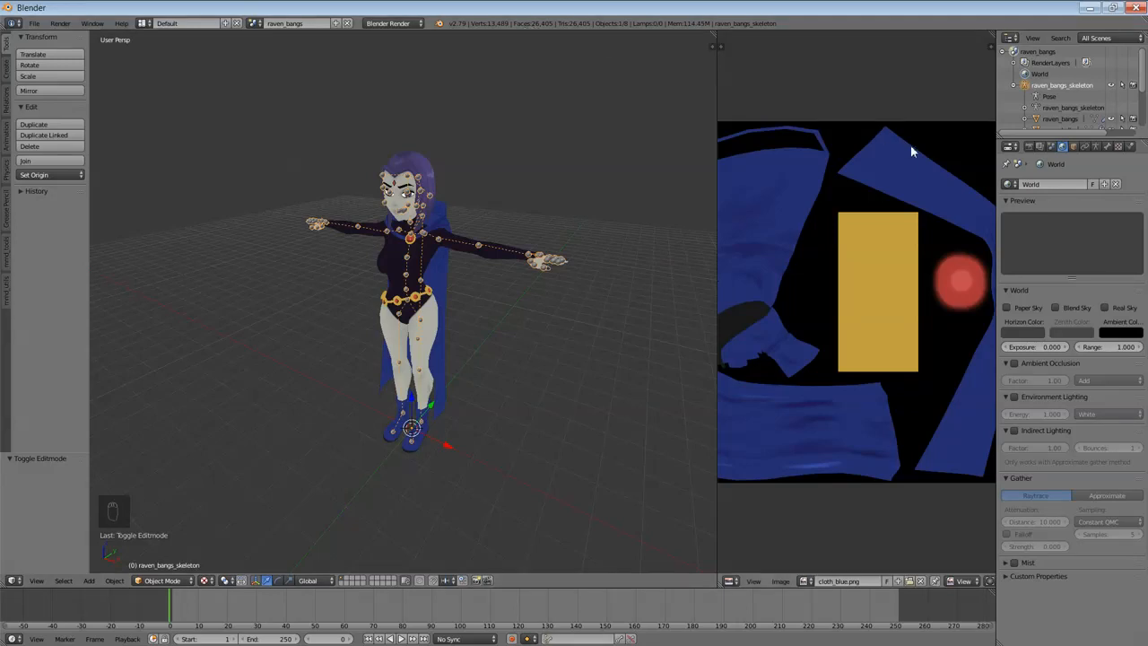
{"action": "scroll", "coordinate": [1062, 105], "scroll_direction": "down", "scroll_amount": 2}
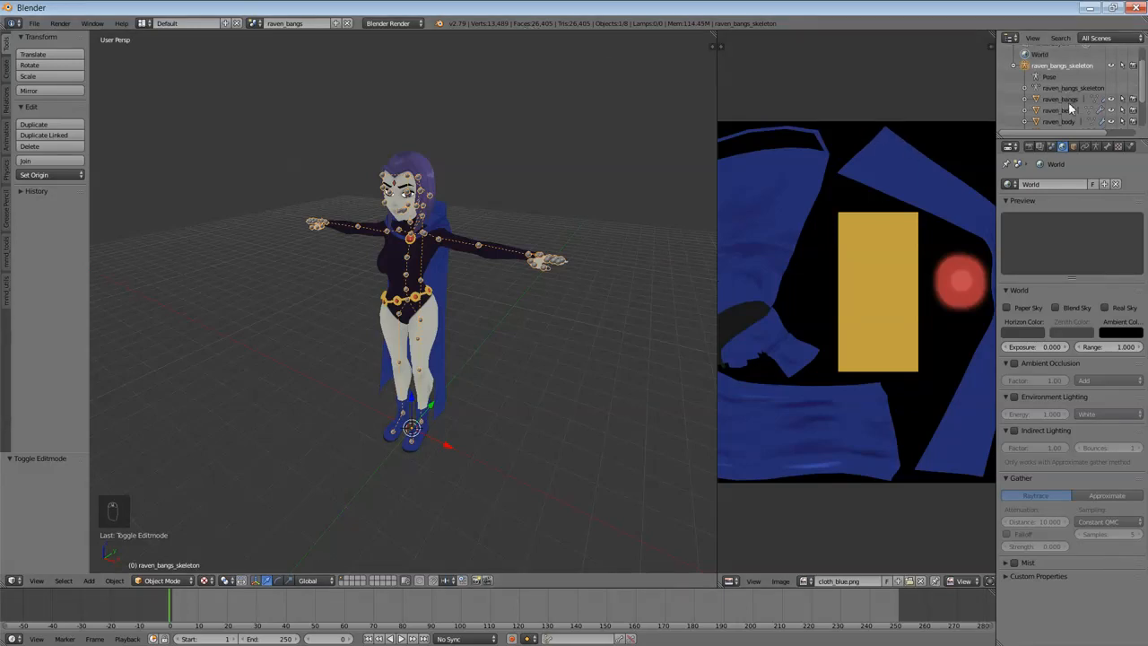
{"action": "left_click", "coordinate": [1065, 101]}
{"action": "left_click", "coordinate": [1068, 110]}
{"action": "left_click", "coordinate": [1070, 122]}
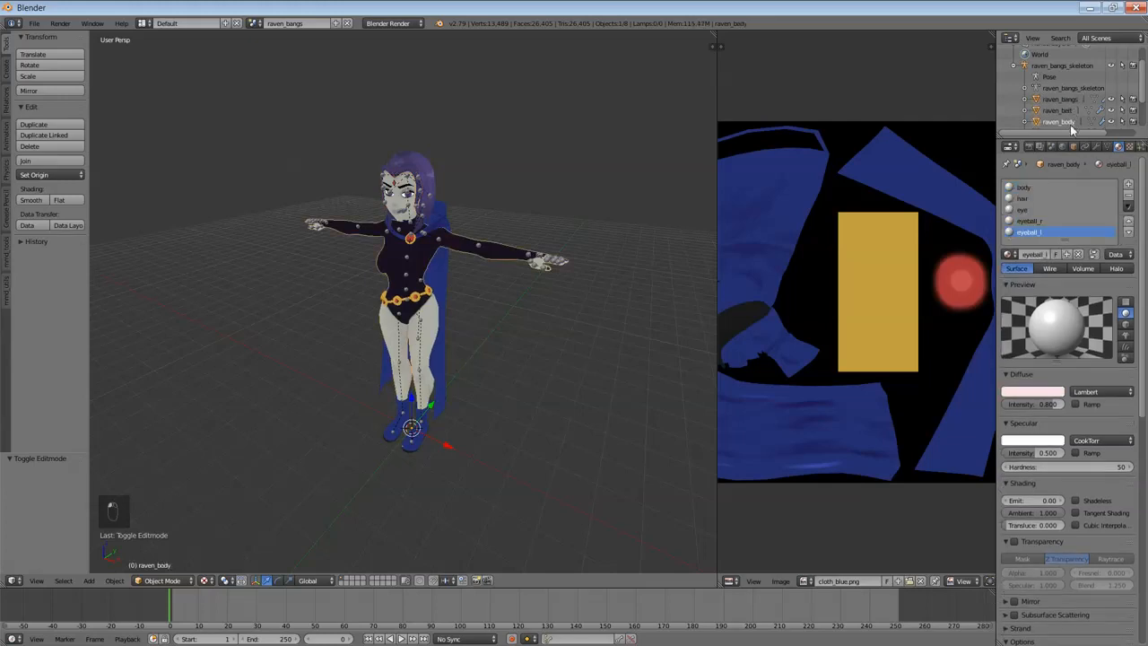
{"action": "scroll", "coordinate": [1076, 124], "scroll_direction": "down", "scroll_amount": 2}
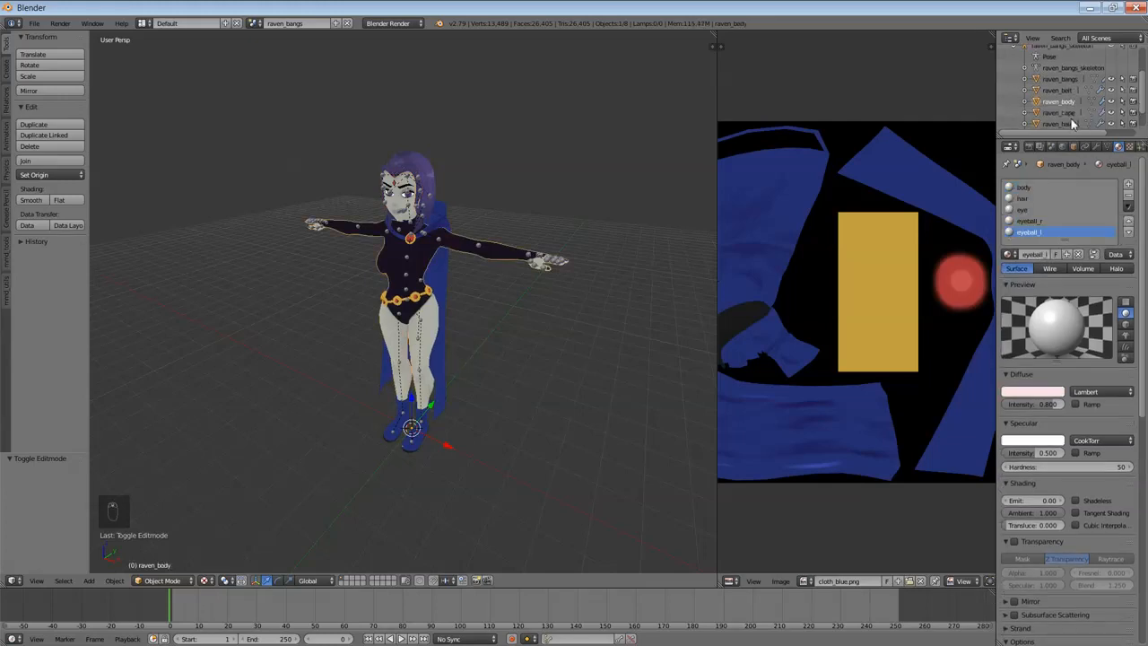
{"action": "left_click", "coordinate": [1095, 147]}
{"action": "left_click", "coordinate": [1065, 183]}
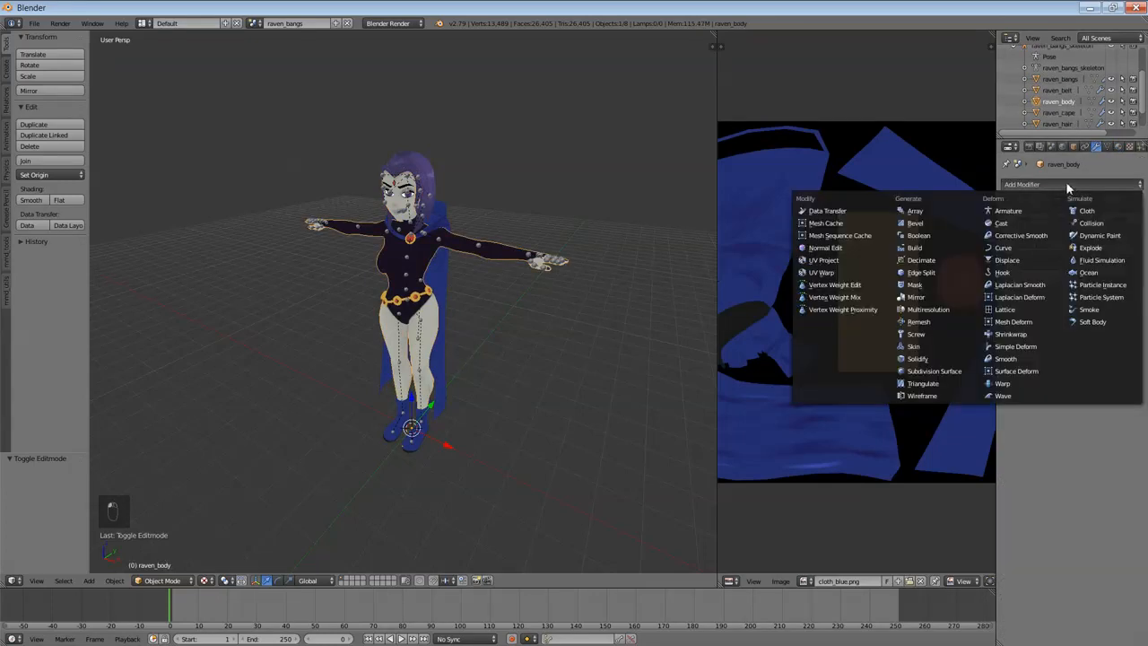
{"action": "left_click", "coordinate": [1080, 182]}
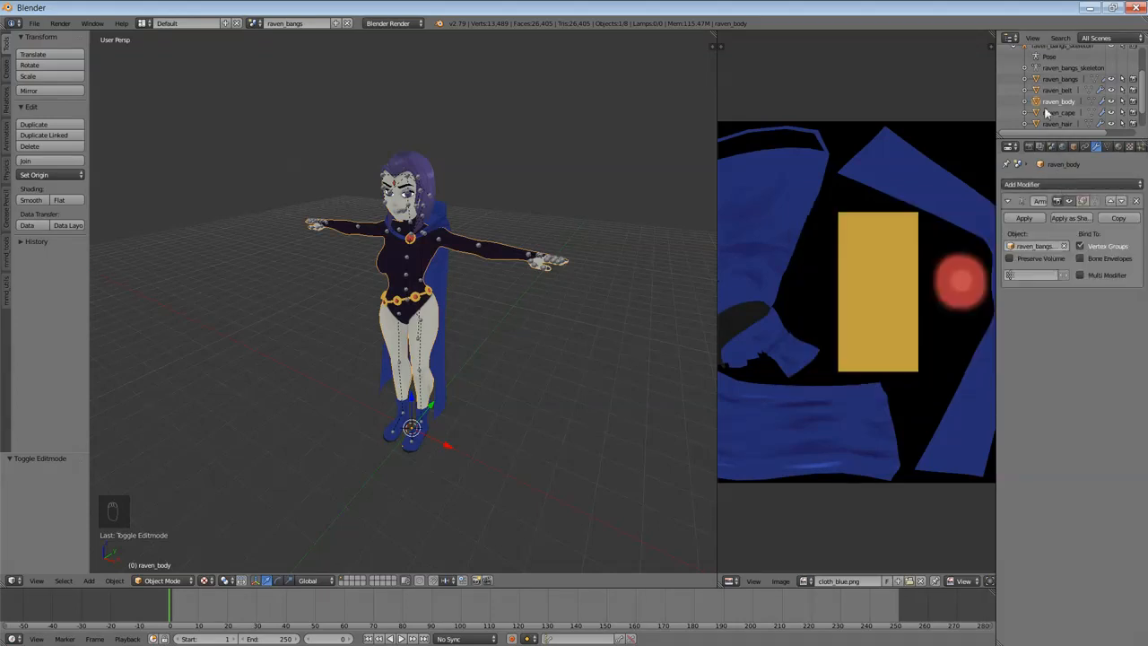
- Select all seven raven meshes in the outliner, with raven_shoe as the active object, and join them into one mesh
{"action": "scroll", "coordinate": [1023, 99], "scroll_direction": "up", "scroll_amount": 3}
{"action": "scroll", "coordinate": [1018, 95], "scroll_direction": "down", "scroll_amount": 2}
{"action": "left_click", "coordinate": [1060, 91]}
{"action": "left_click", "coordinate": [1062, 102], "text": "shift"}
{"action": "left_click", "coordinate": [1064, 113], "text": "shift"}
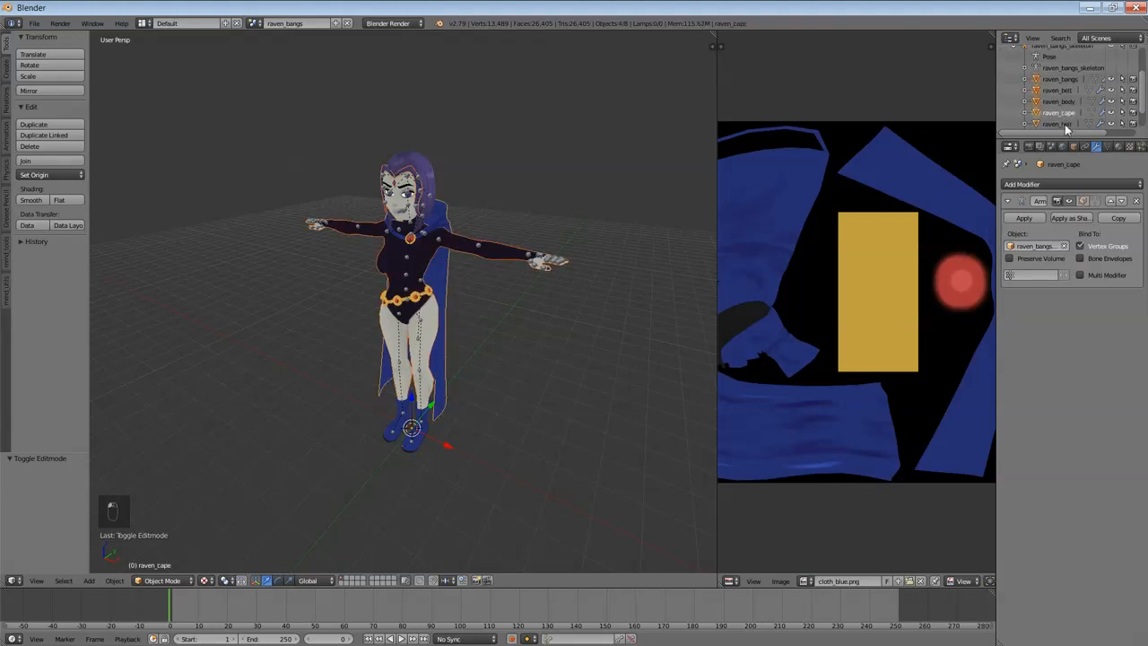
{"action": "left_click", "coordinate": [1065, 123], "text": "shift"}
{"action": "scroll", "coordinate": [1064, 125], "scroll_direction": "down", "scroll_amount": 1}
{"action": "left_click", "coordinate": [1065, 112], "text": "shift"}
{"action": "left_click", "coordinate": [1068, 123], "text": "shift"}
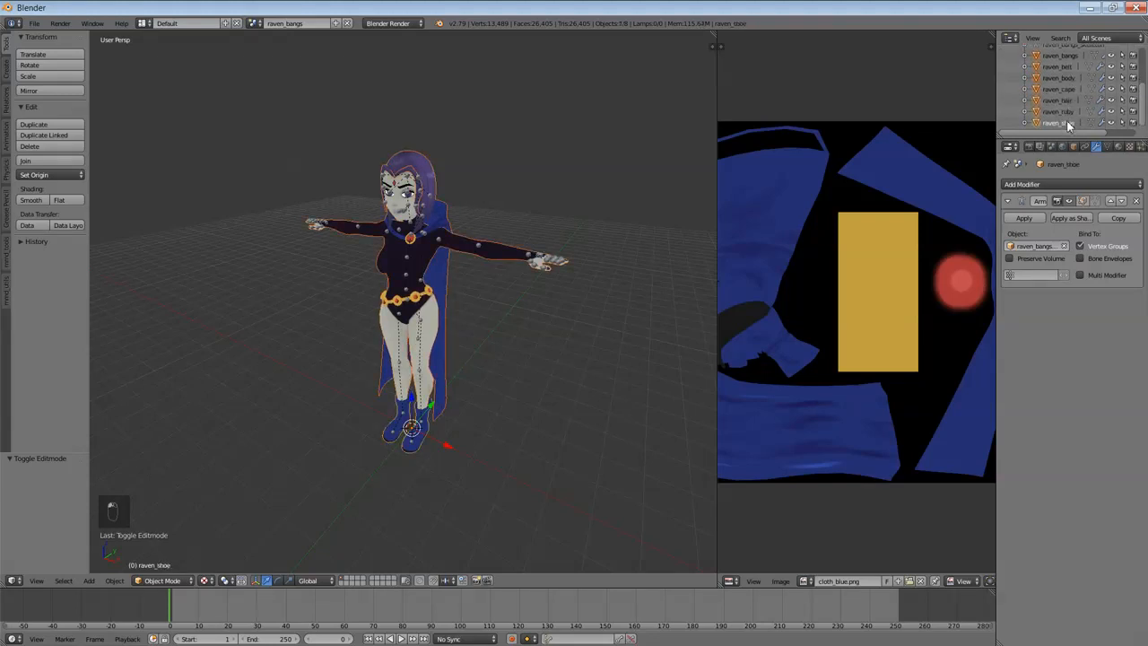
{"action": "scroll", "coordinate": [1075, 112], "scroll_direction": "up", "scroll_amount": 3}
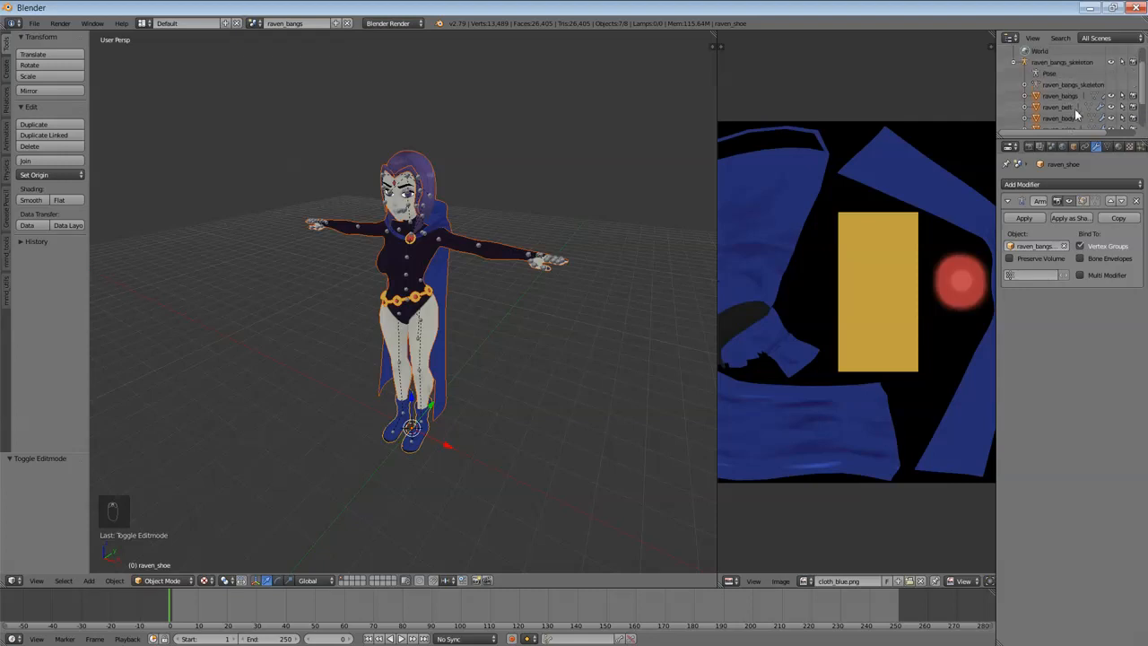
{"action": "left_click", "coordinate": [53, 160]}
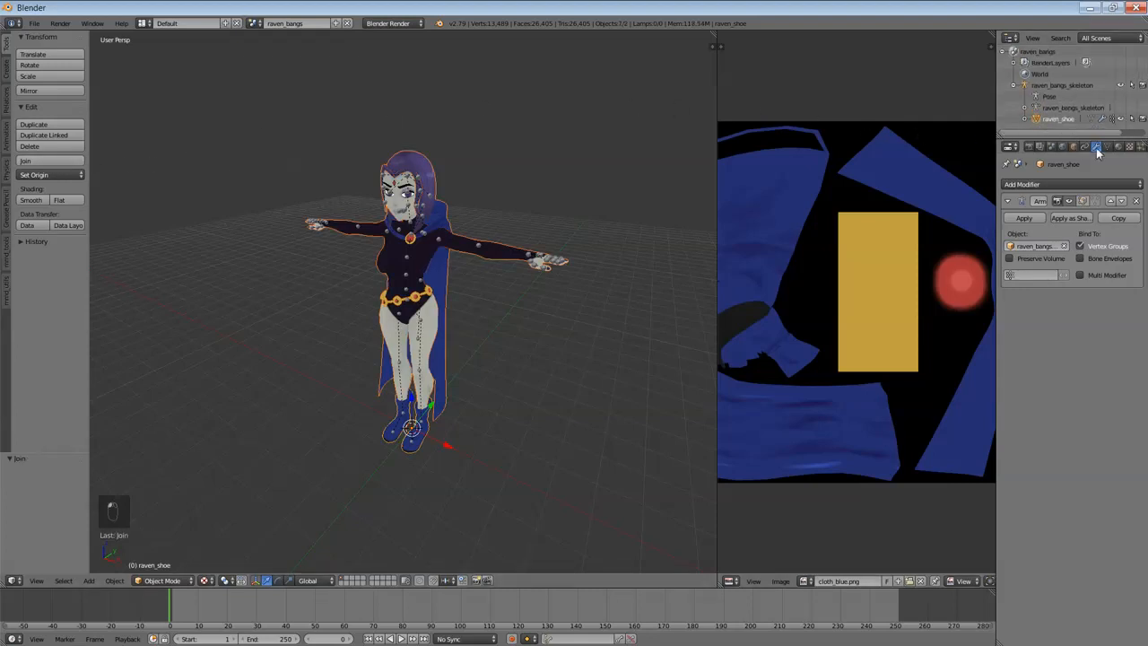
- Try a Decimate modifier with a lowered Collapse ratio on the joined mesh, and remove the modifier
{"action": "left_click", "coordinate": [1091, 183]}
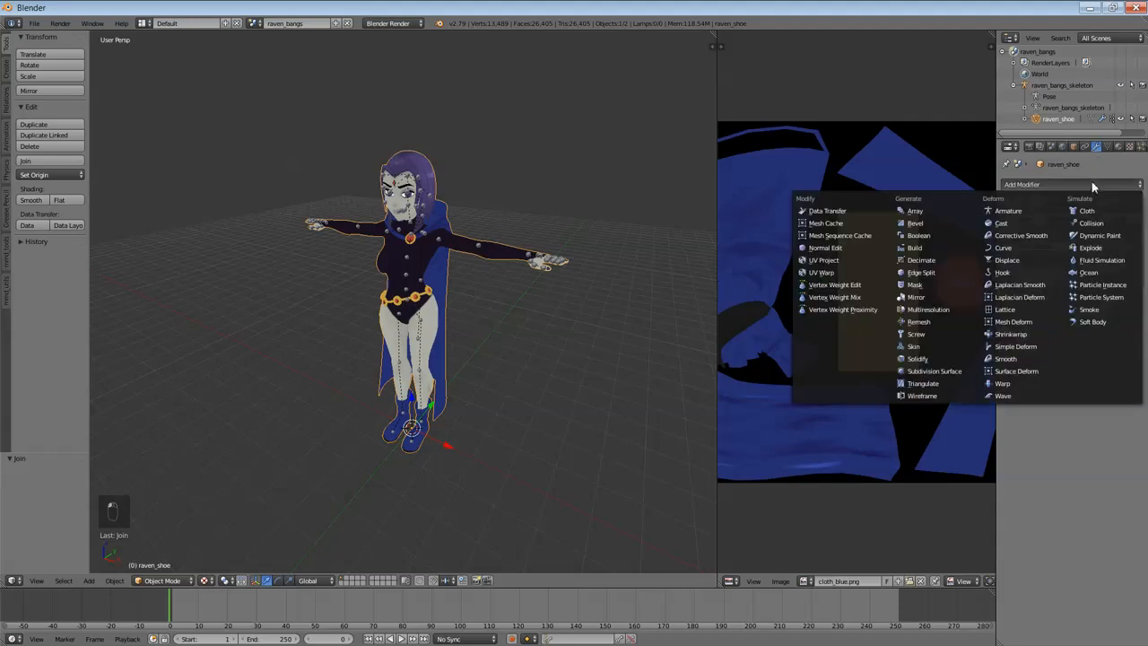
{"action": "left_click", "coordinate": [936, 260]}
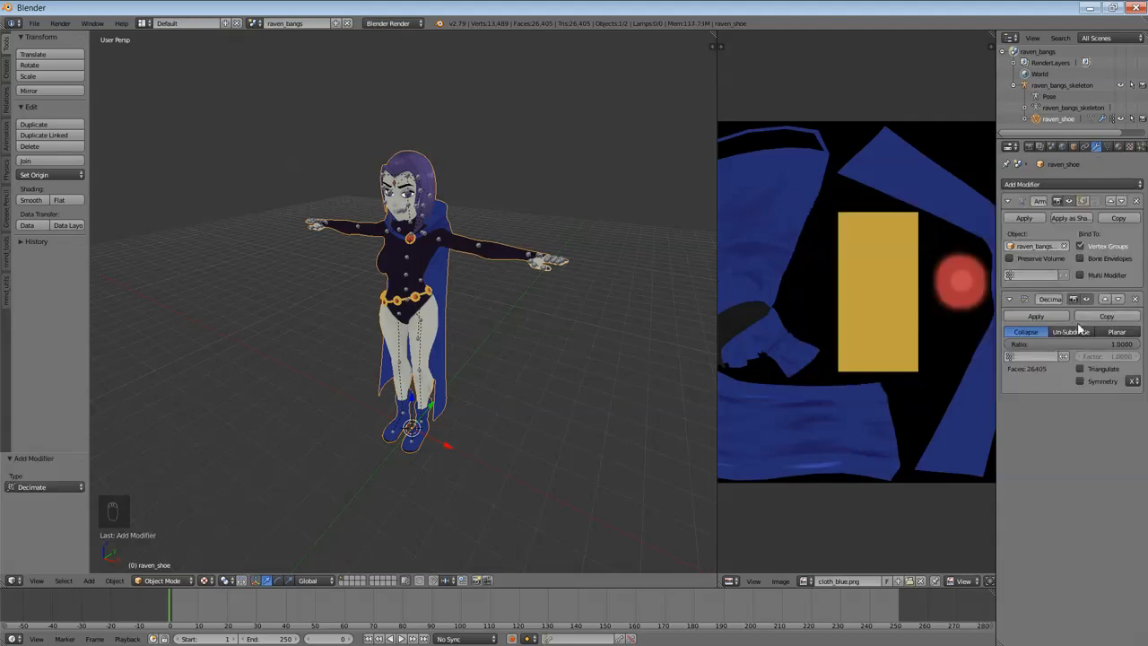
{"action": "left_click_drag", "start_coordinate": [1084, 344], "coordinate": [960, 344]}
{"action": "left_click", "coordinate": [1135, 299]}
- Display body.png in the image editor and examine the body texture alongside the joined model
{"action": "middle_click_drag", "start_coordinate": [632, 351], "coordinate": [608, 367]}
{"action": "scroll", "coordinate": [607, 368], "scroll_direction": "up", "scroll_amount": 1}
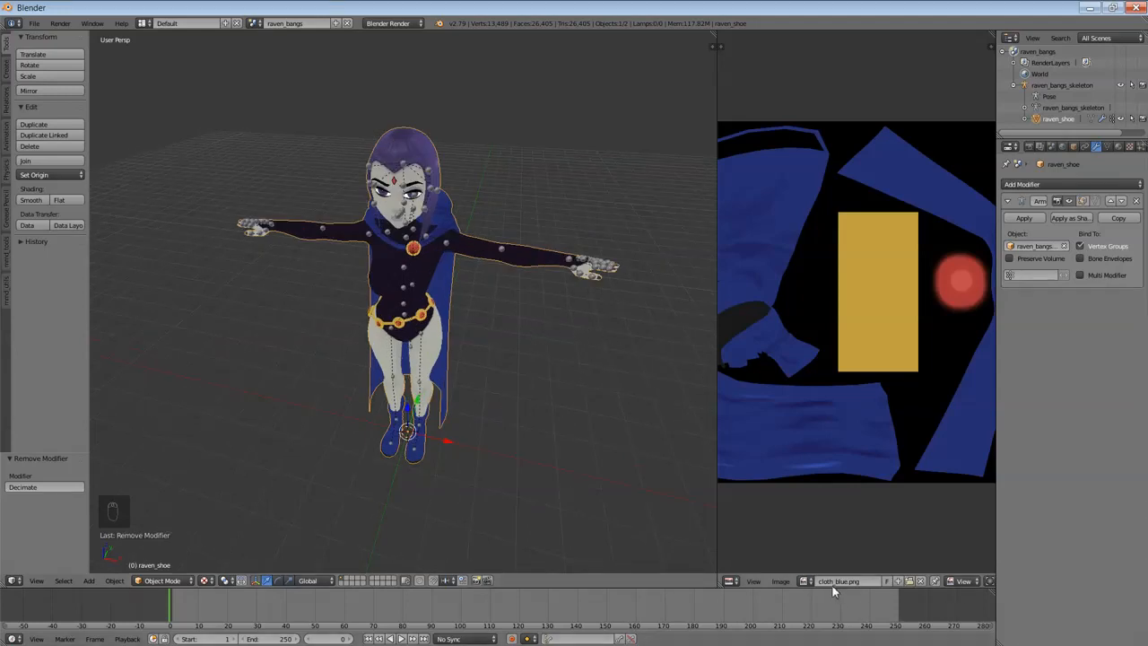
{"action": "left_click", "coordinate": [806, 582]}
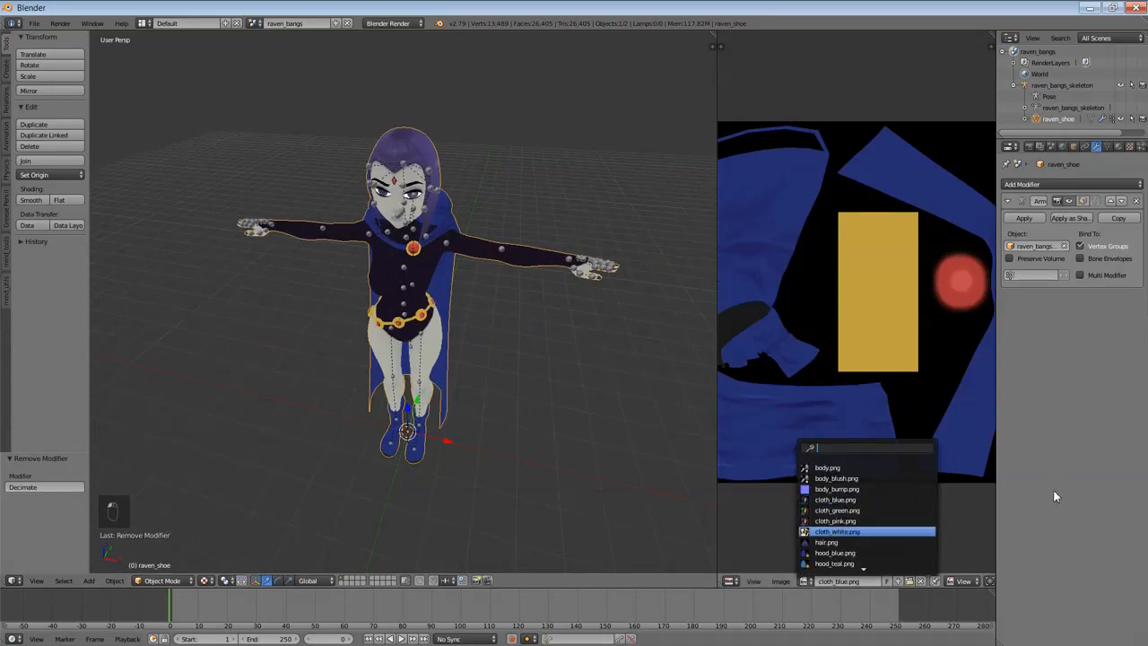
{"action": "left_click", "coordinate": [807, 581]}
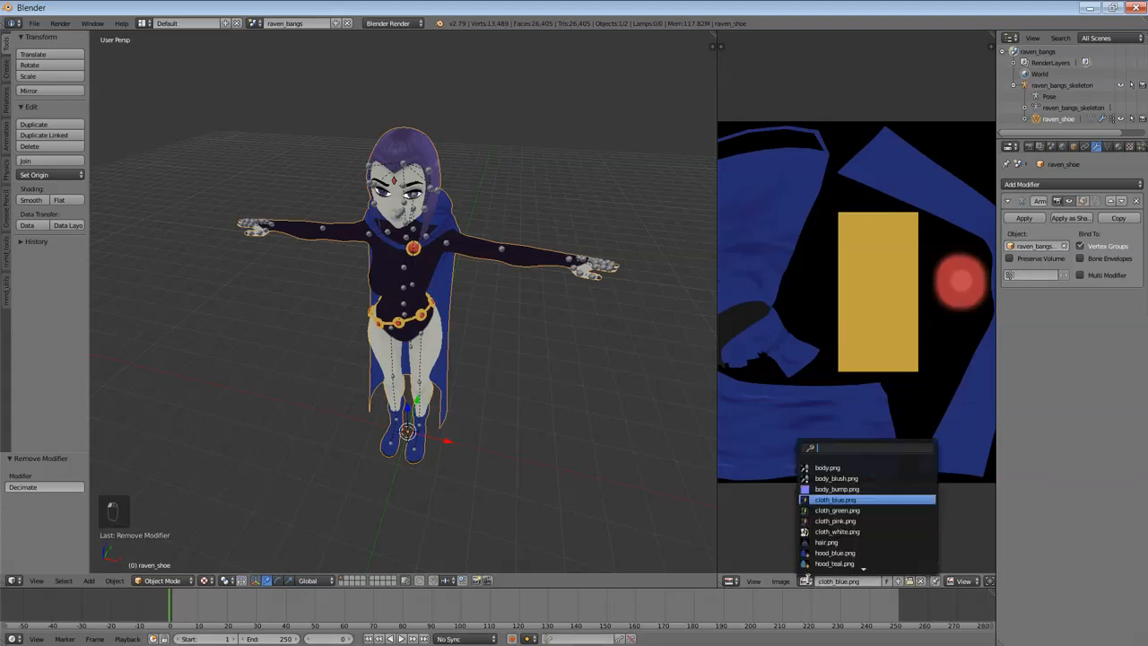
{"action": "left_click", "coordinate": [827, 468]}
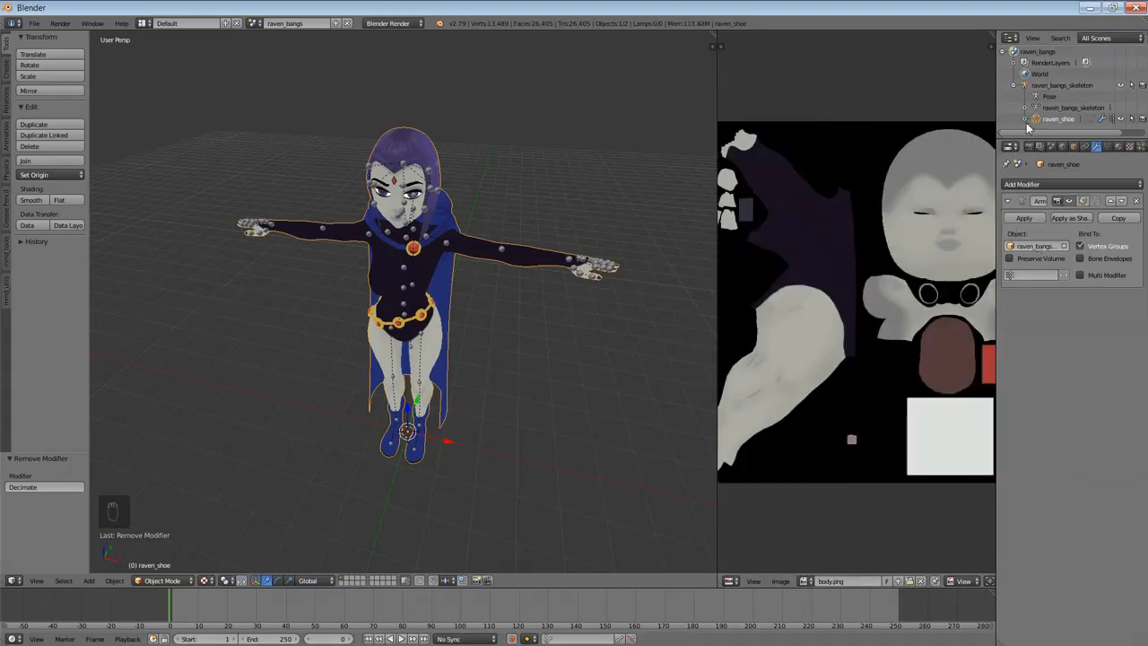
{"action": "scroll", "coordinate": [637, 182], "scroll_direction": "up", "scroll_amount": 3}
{"action": "scroll", "coordinate": [862, 461], "scroll_direction": "down", "scroll_amount": 2}
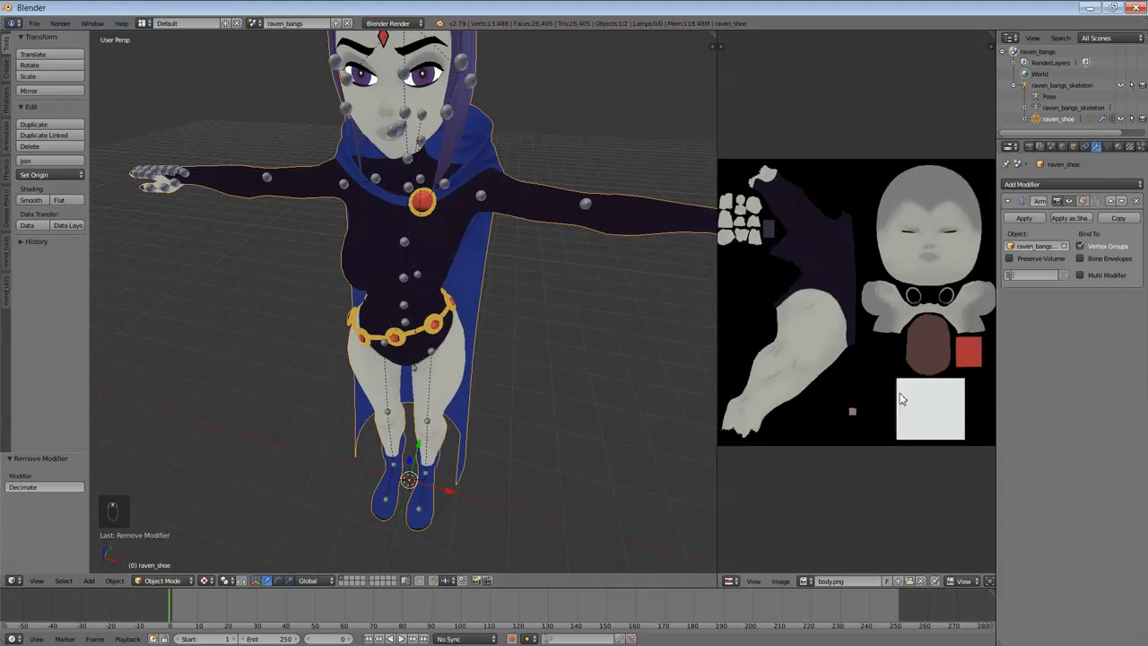
{"action": "scroll", "coordinate": [789, 385], "scroll_direction": "up", "scroll_amount": 1}
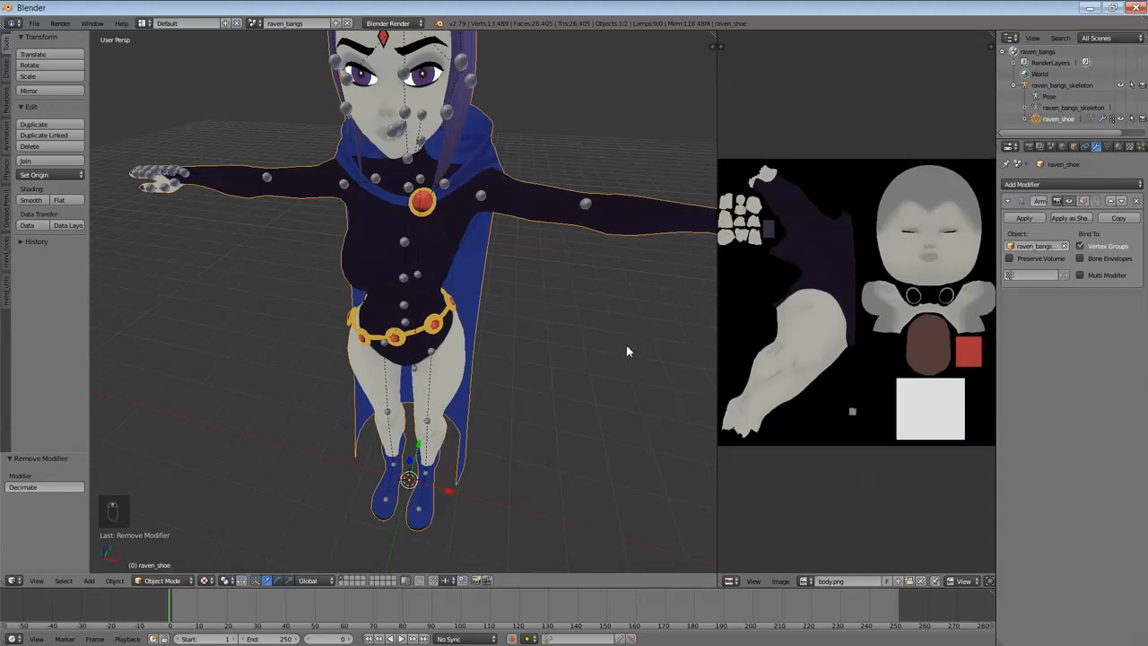
{"action": "middle_click_drag", "start_coordinate": [626, 391], "coordinate": [602, 414]}
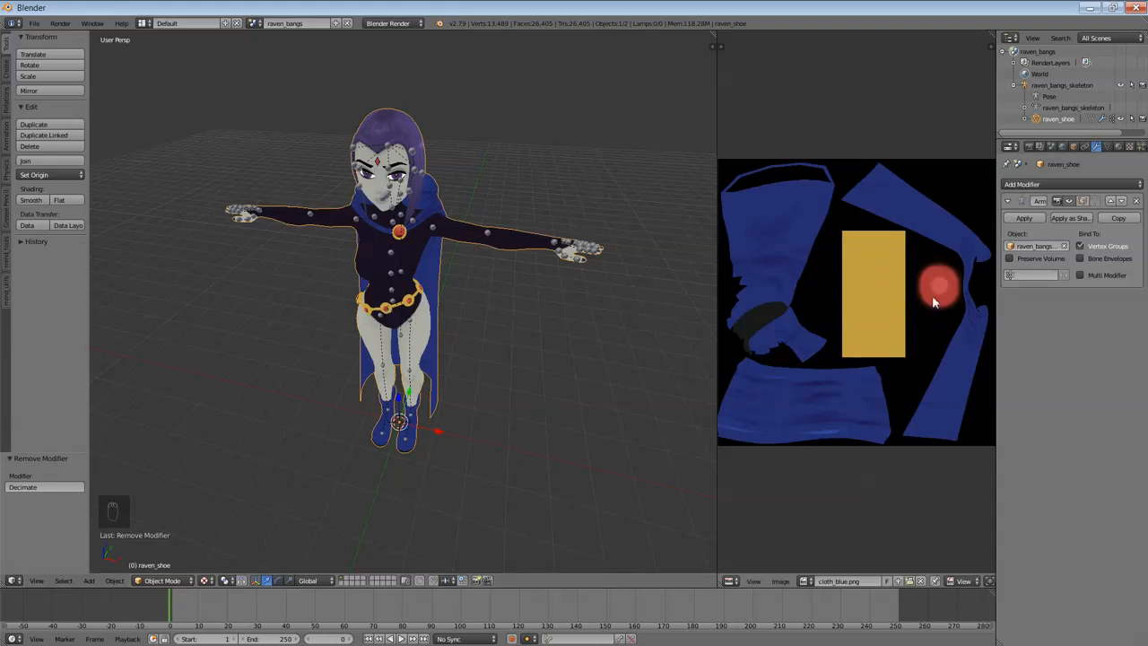
- Display hood_blue.png in the image editor and inspect the cape texture and the model from different angles
{"action": "left_click", "coordinate": [804, 582]}
{"action": "left_click", "coordinate": [823, 494]}
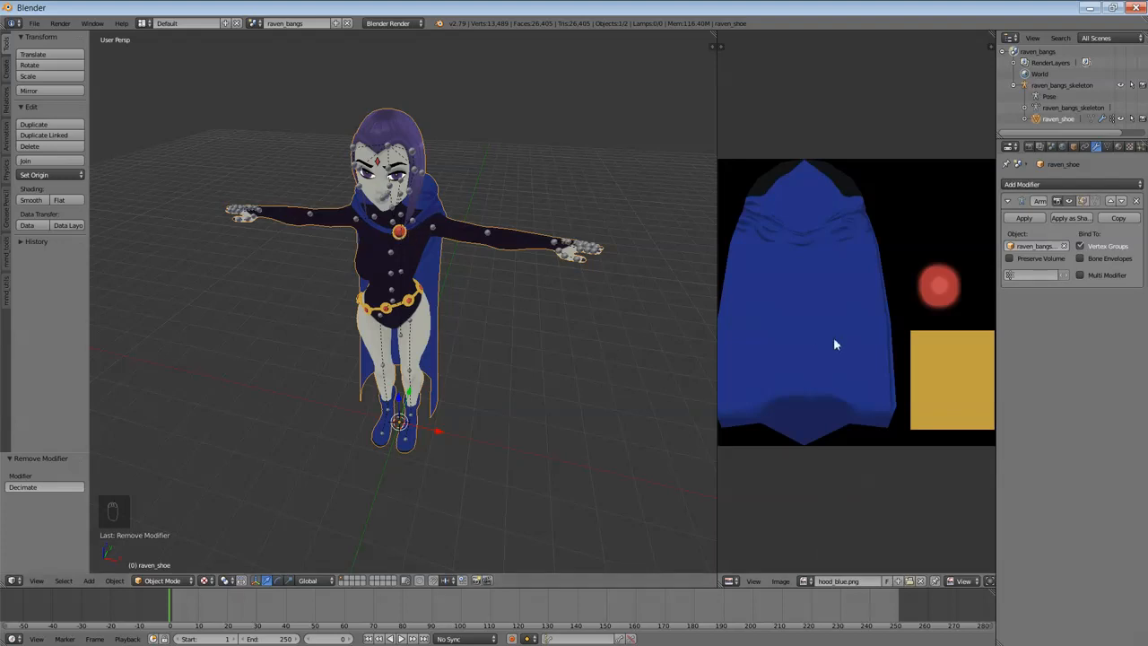
{"action": "middle_click_drag", "start_coordinate": [861, 363], "coordinate": [843, 358]}
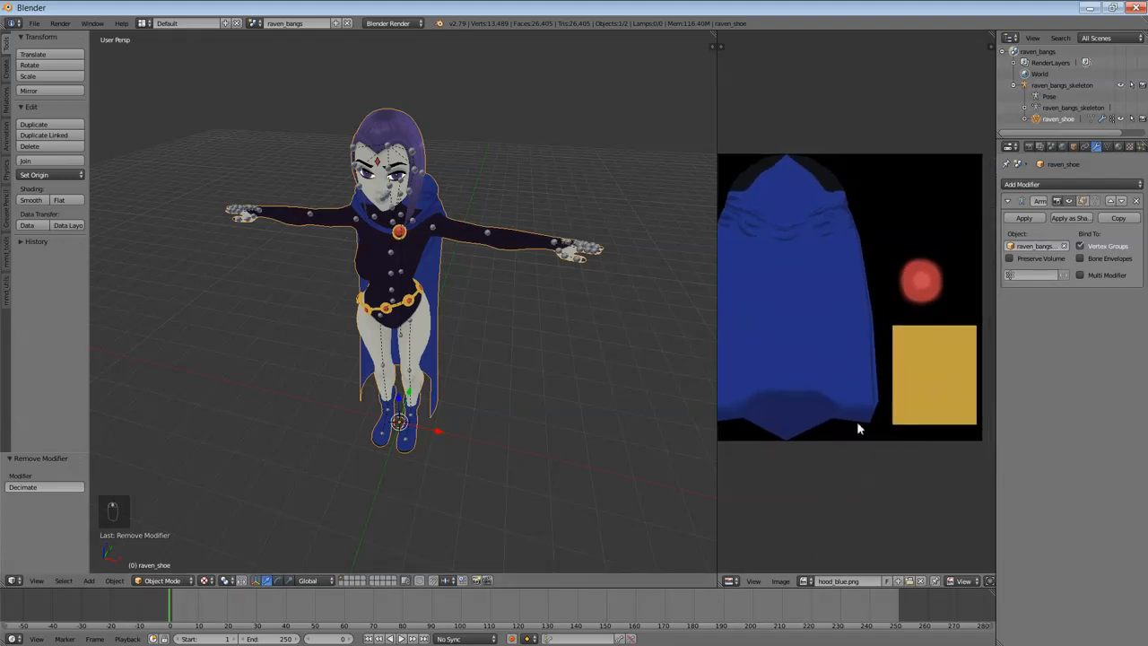
{"action": "middle_click_drag", "start_coordinate": [794, 397], "coordinate": [826, 421]}
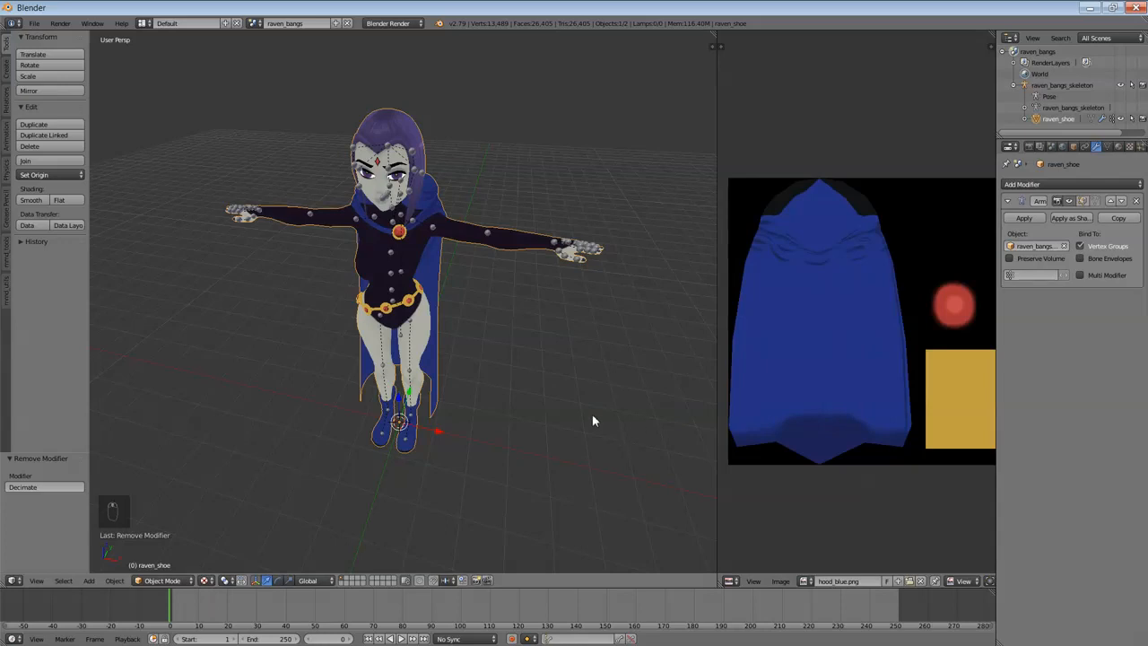
{"action": "middle_click_drag", "start_coordinate": [569, 449], "coordinate": [553, 423]}
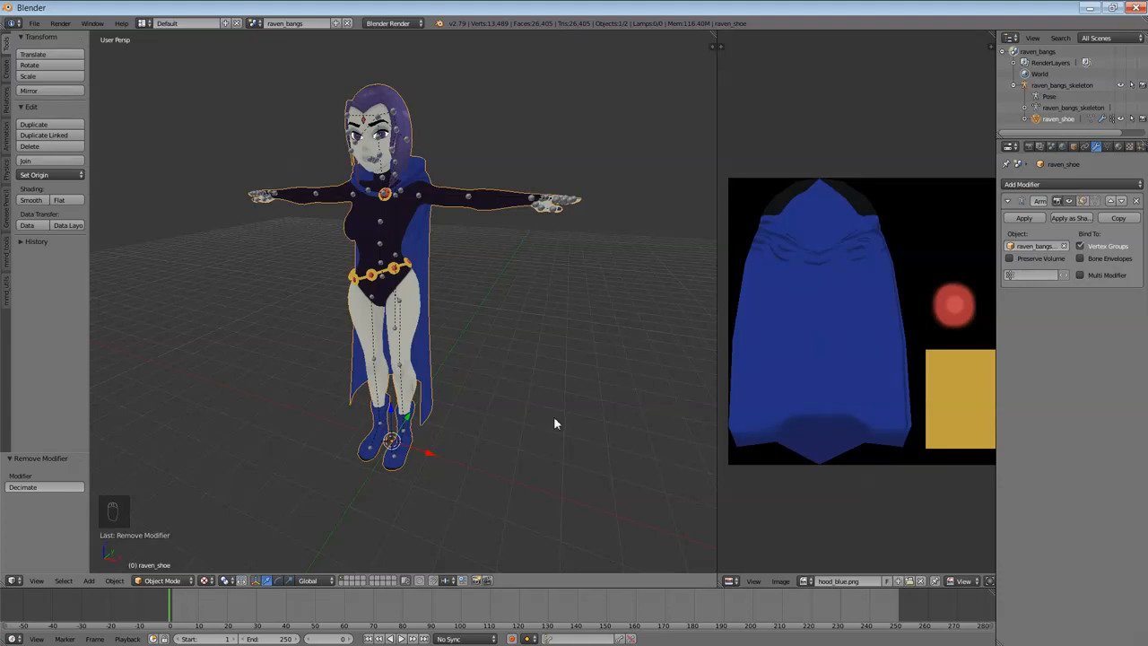
{"action": "middle_click_drag", "start_coordinate": [558, 419], "coordinate": [570, 427]}
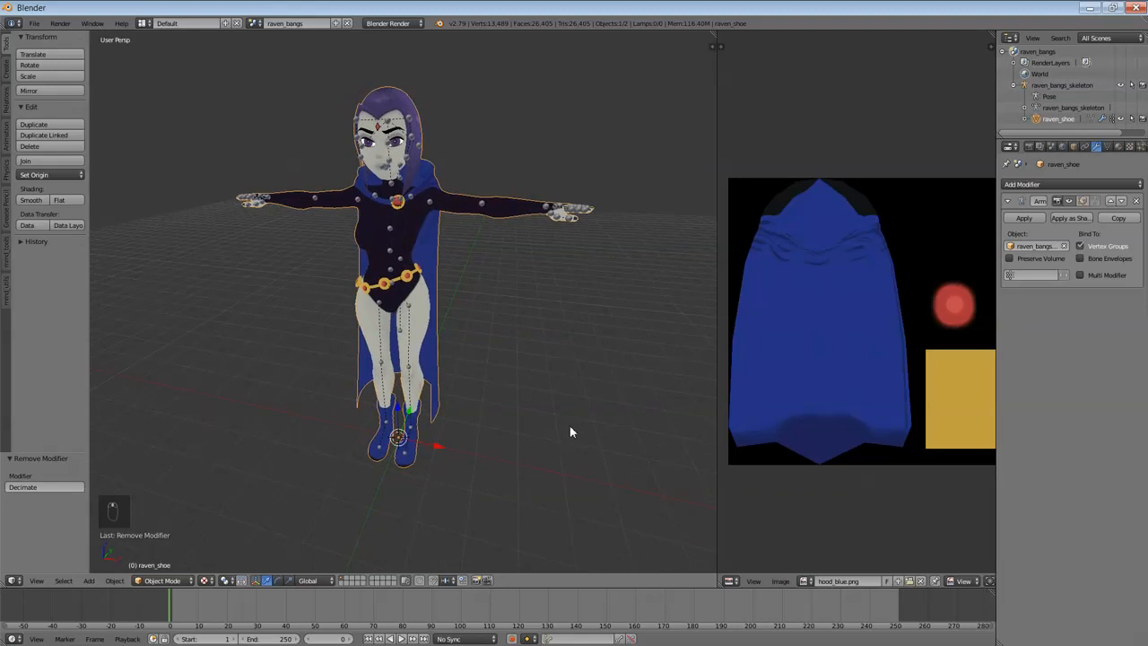